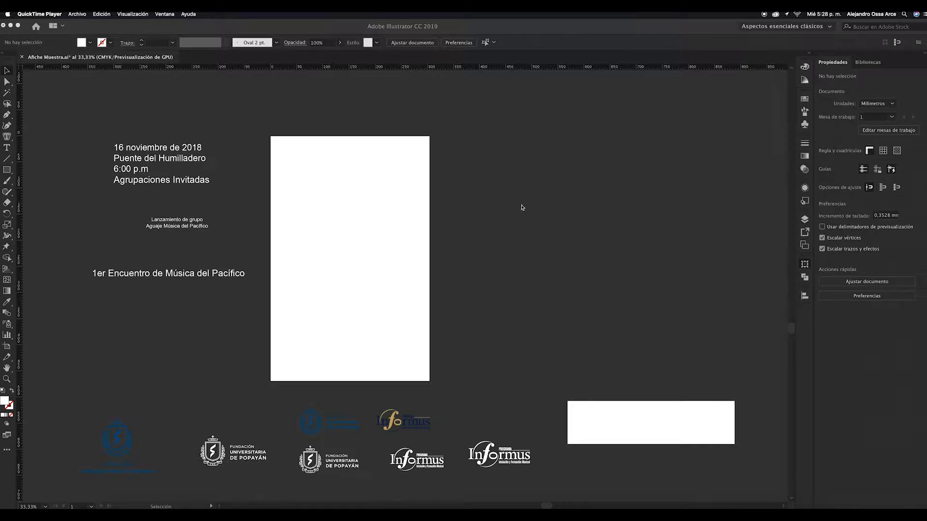
scroll(521, 208, right, 3)
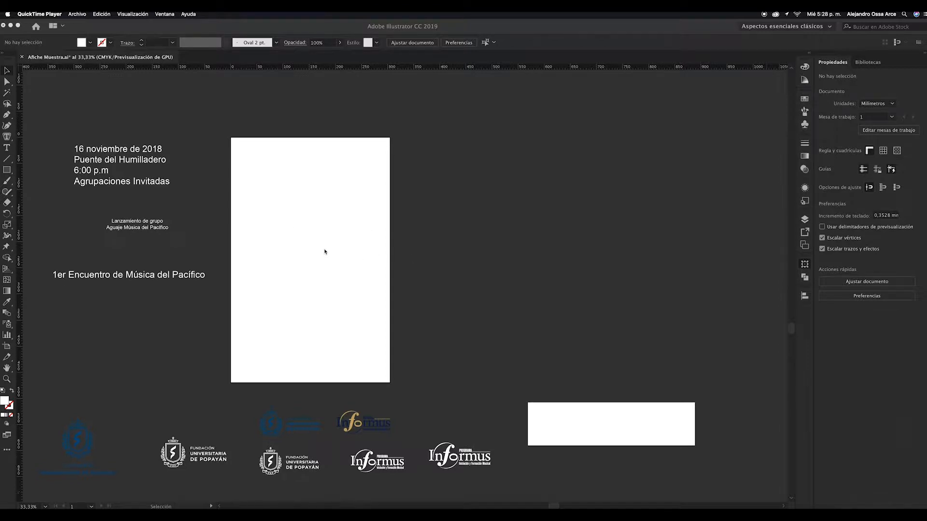
scroll(326, 252, left, 3)
scroll(325, 252, up, 1)
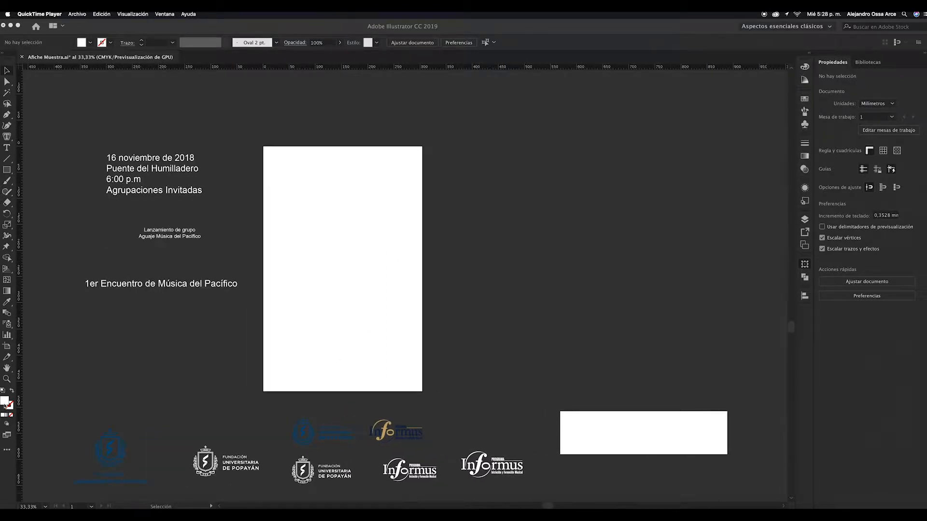
click(9, 383)
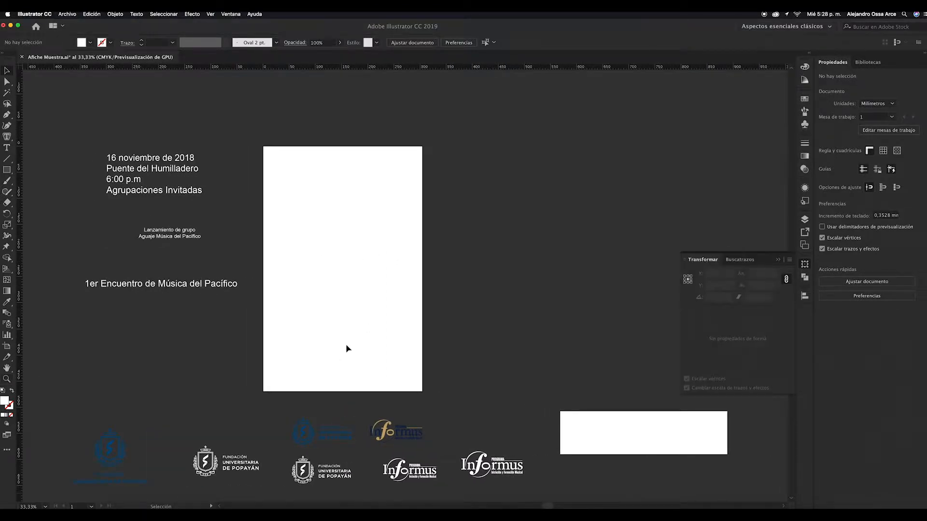
click(7, 383)
drag(346, 316, 364, 317)
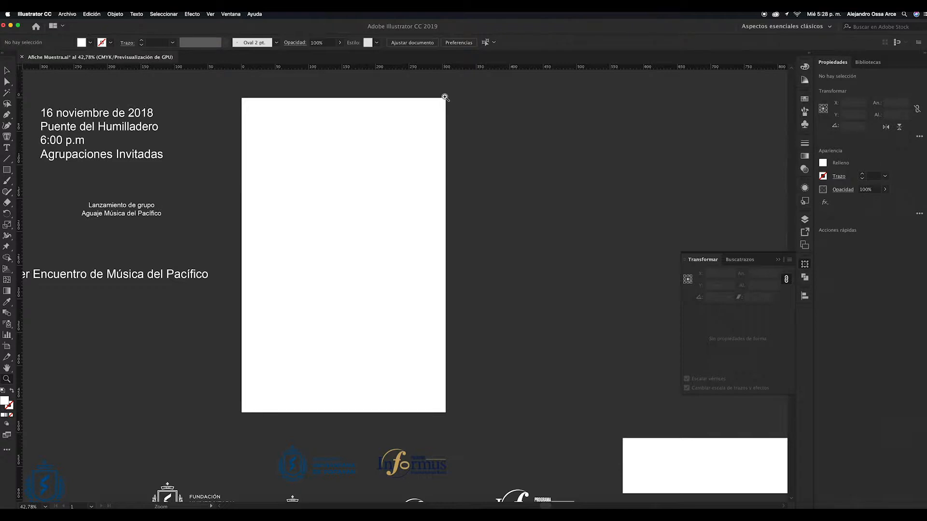
- Create a new portrait document named Afiche, 305 mm wide and 470 mm high
click(68, 15)
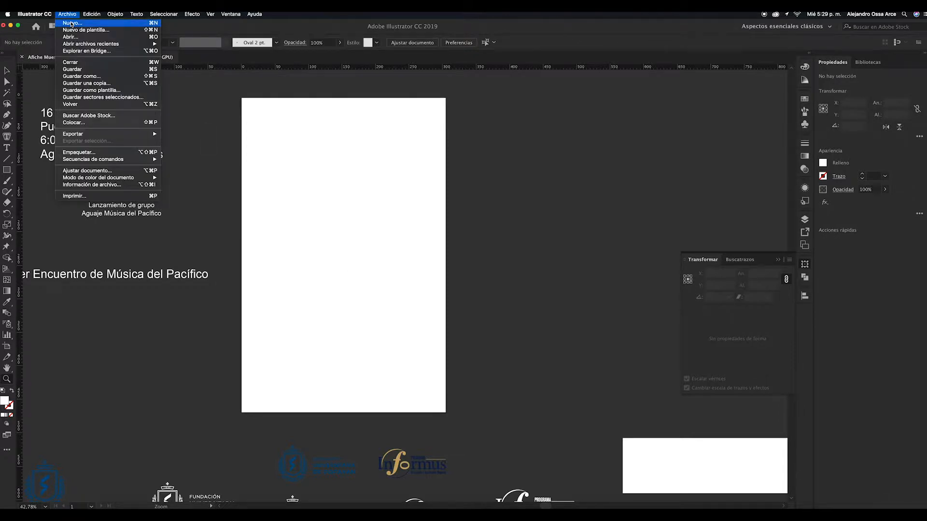
click(71, 23)
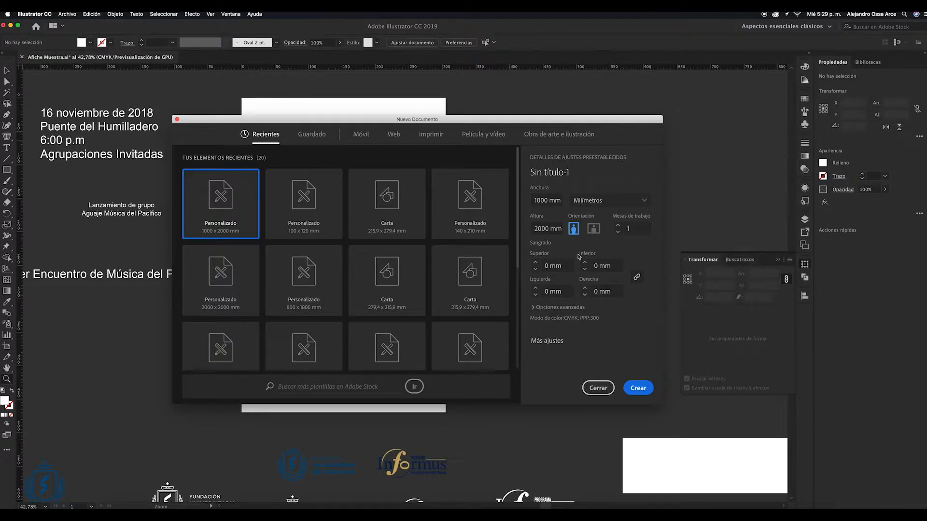
click(579, 173)
text(A)
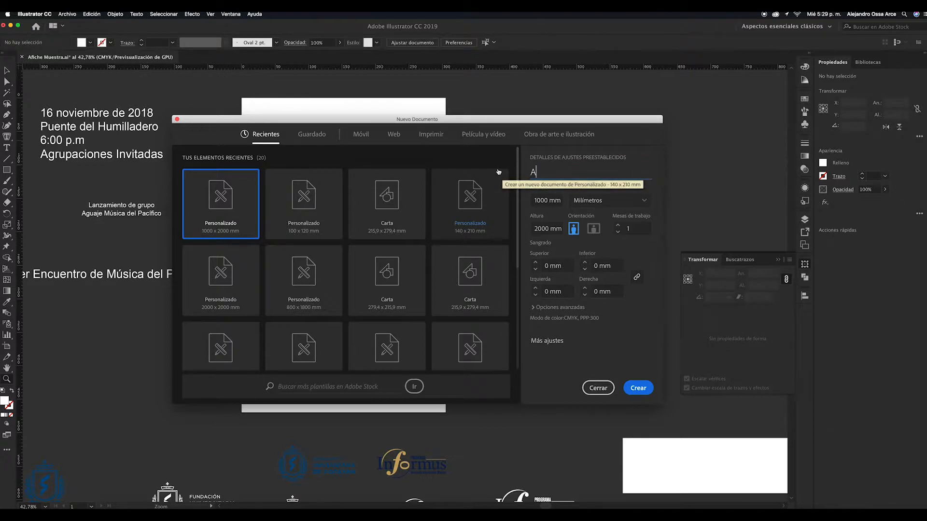
text(fiche)
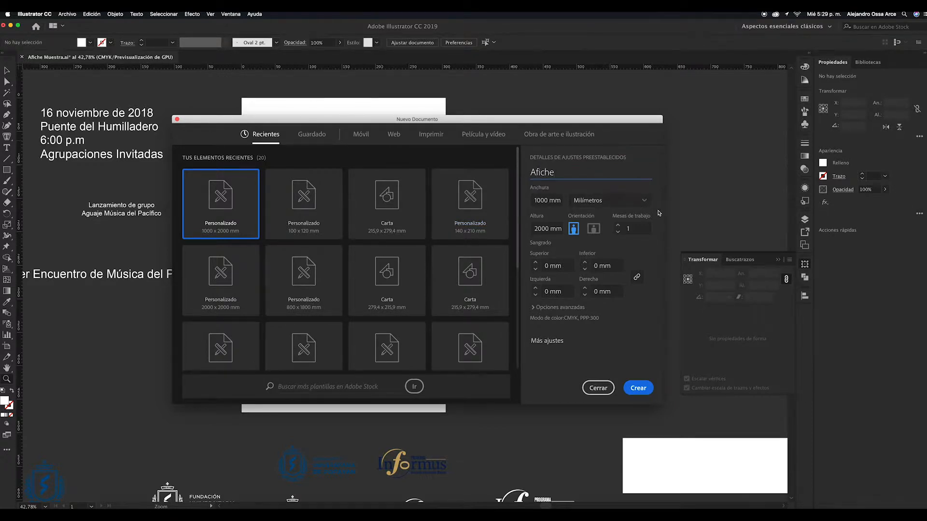
double_click(549, 201)
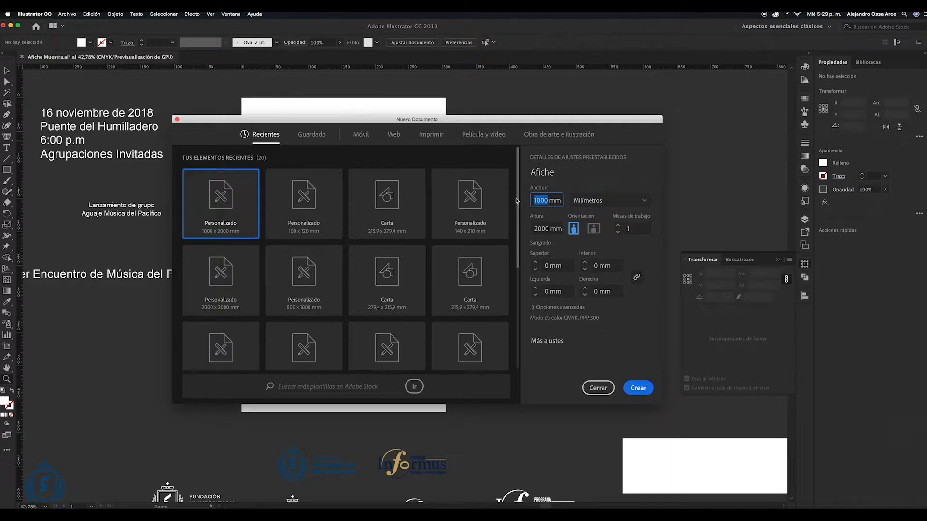
text(305)
key(Tab)
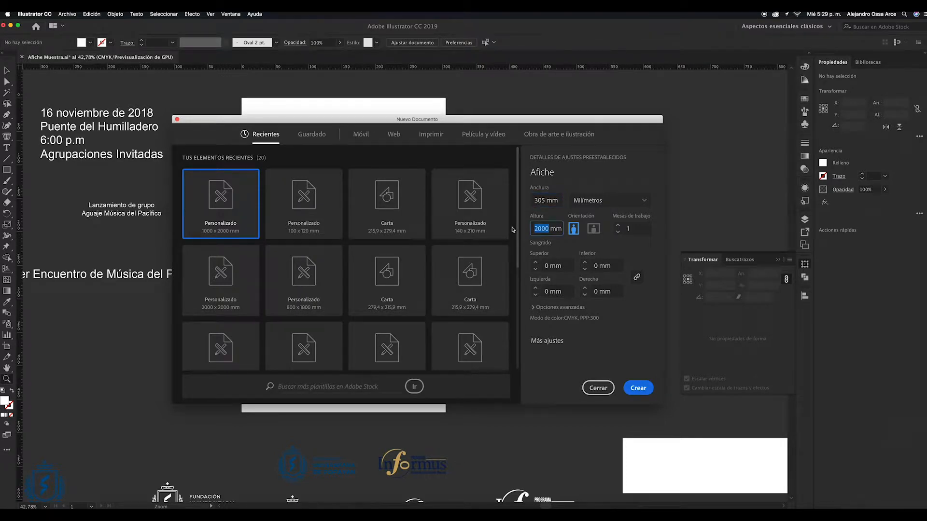
text(470)
click(638, 389)
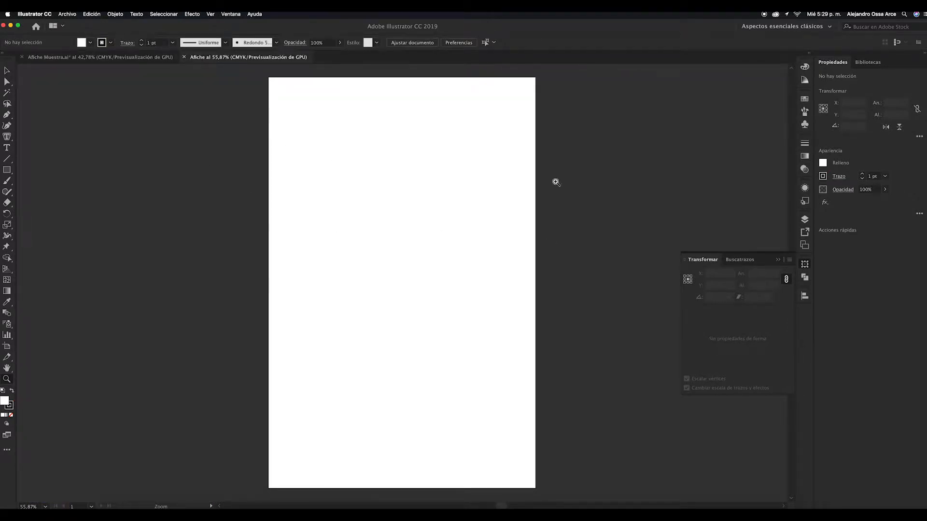
scroll(444, 135, right, 2)
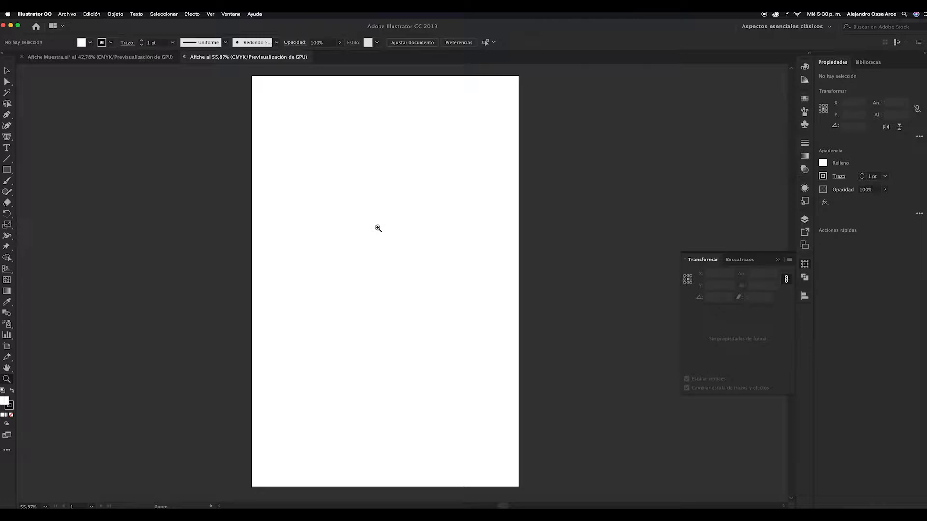
- In Afiche Muestra, move the date-and-venue text and the group launch text closer to the artboard, and nudge the Encuentro title slightly up
click(101, 58)
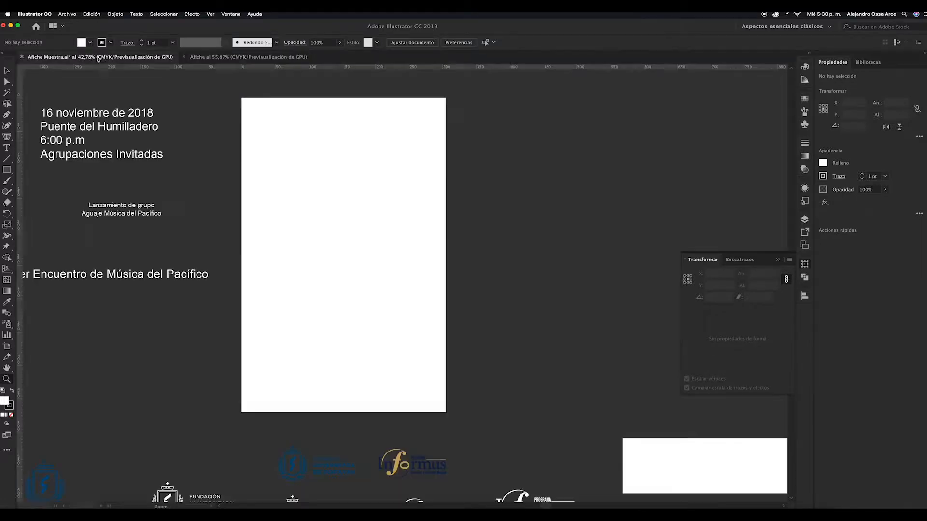
scroll(215, 169, left, 5)
scroll(260, 185, left, 3)
key(v)
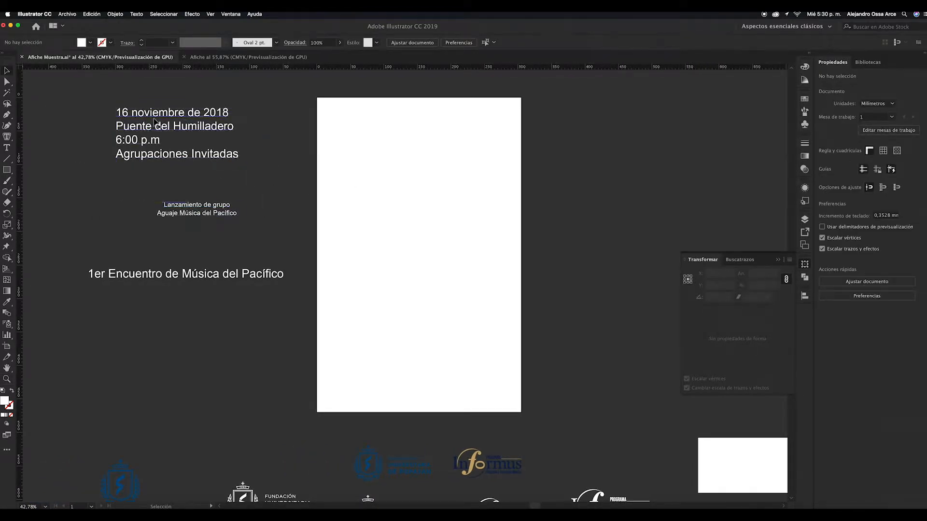
drag(190, 125, 227, 142)
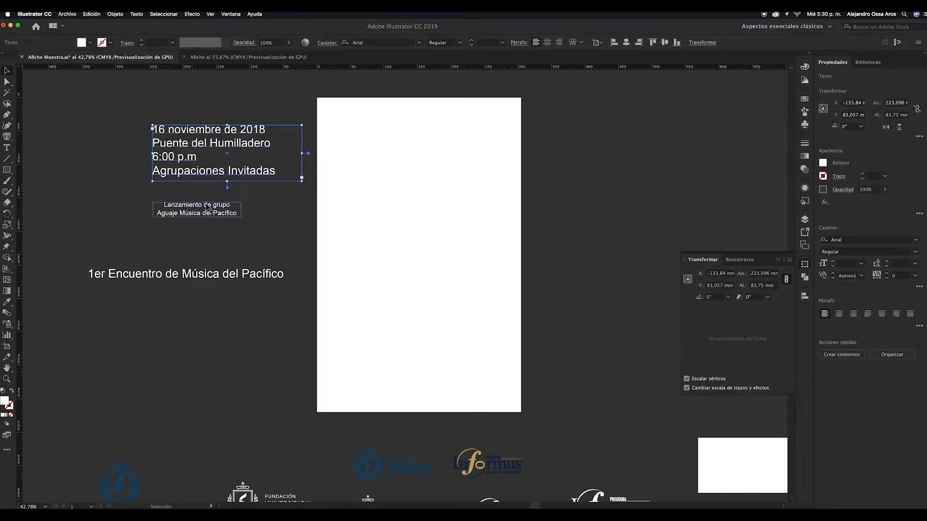
drag(207, 206, 236, 218)
drag(211, 281, 210, 279)
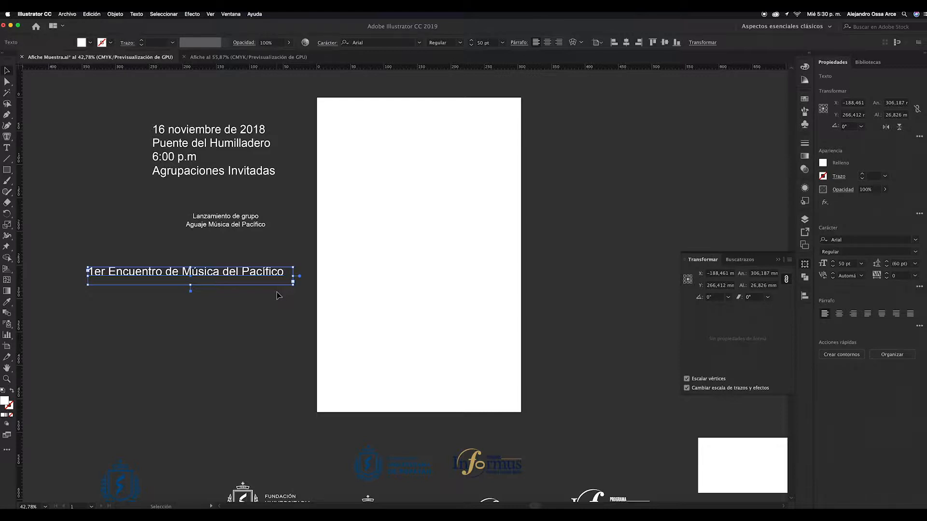
click(198, 326)
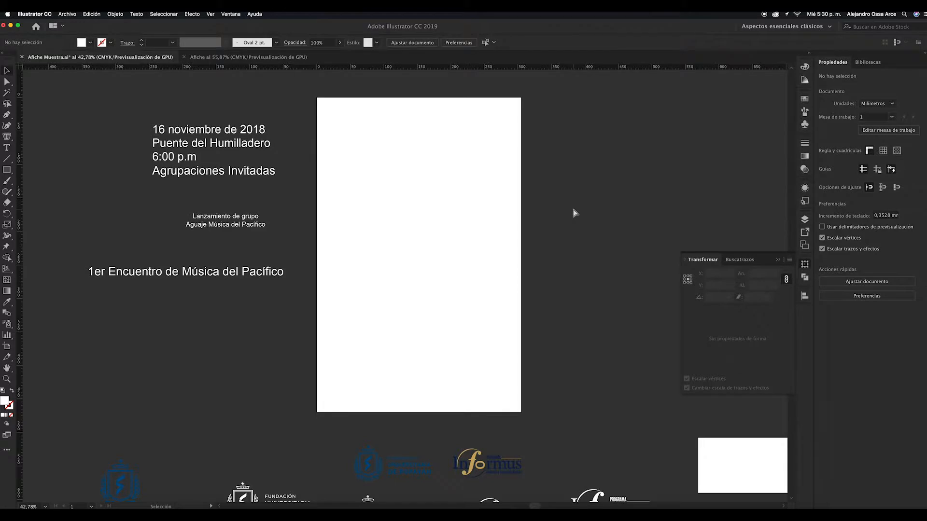
- Examine the sample document's overall layout, its text blocks and the logos below the artboard
key(super+minus)
key(super+minus)
key(super+minus)
key(super+minus)
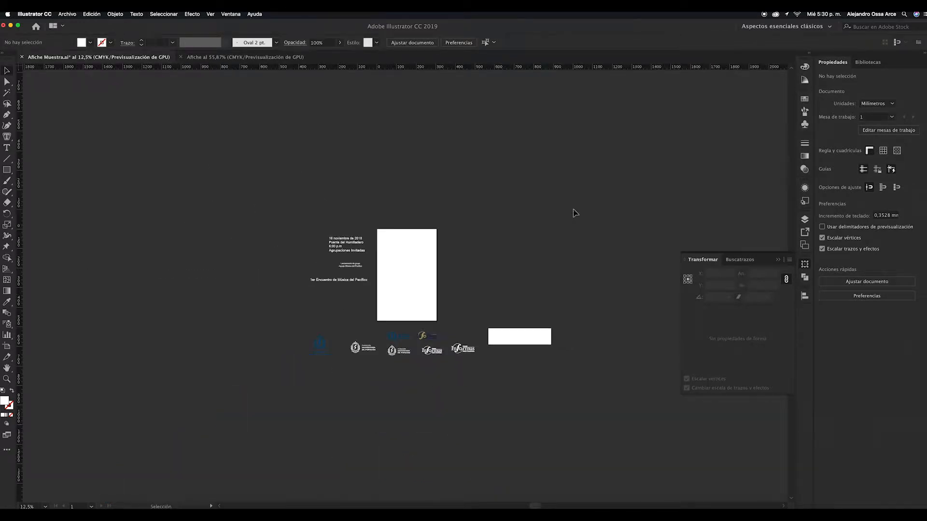
key(super+plus)
key(super+plus)
key(super+plus)
key(super+plus)
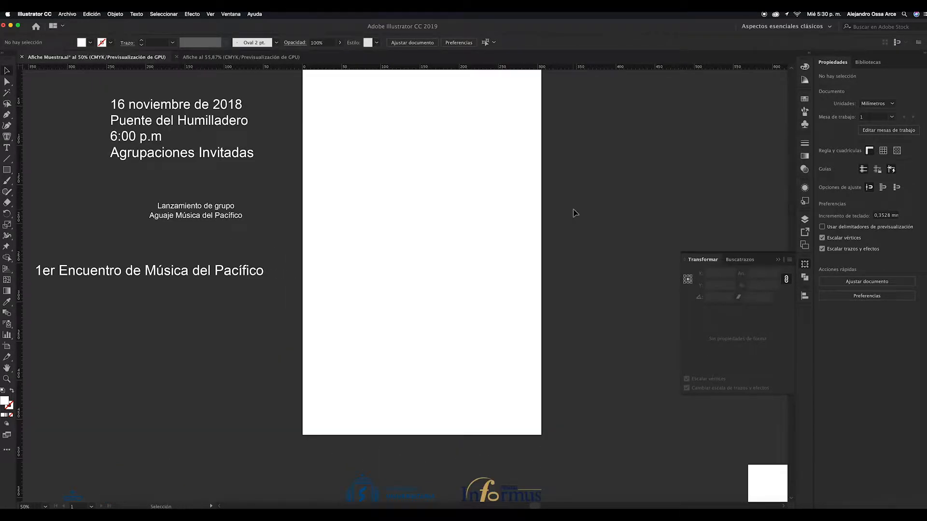
scroll(574, 210, up, 1)
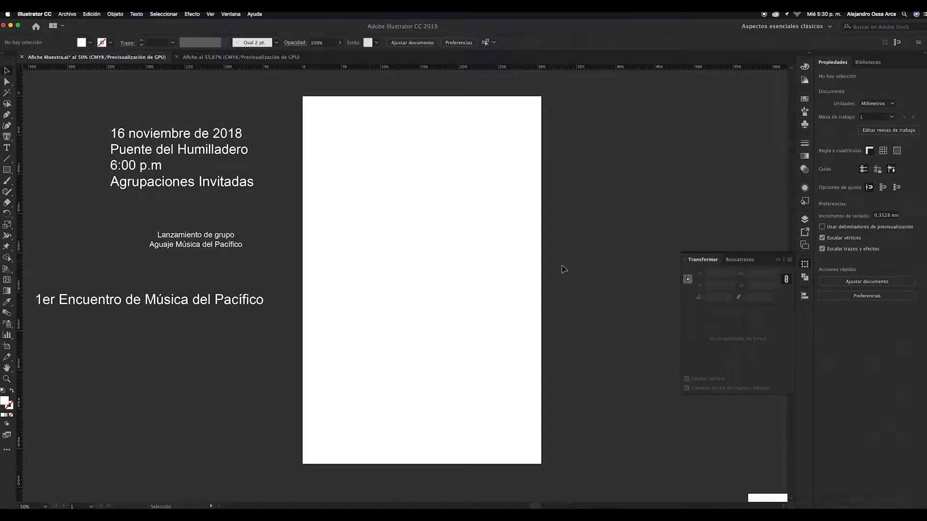
scroll(563, 269, down, 2)
scroll(563, 269, up, 1)
scroll(562, 269, down, 4)
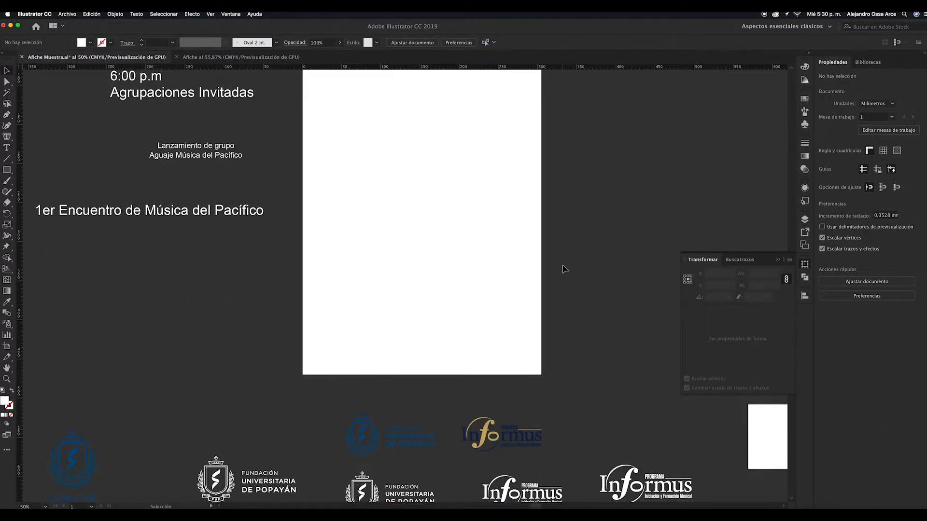
scroll(563, 269, down, 2)
scroll(563, 268, left, 1)
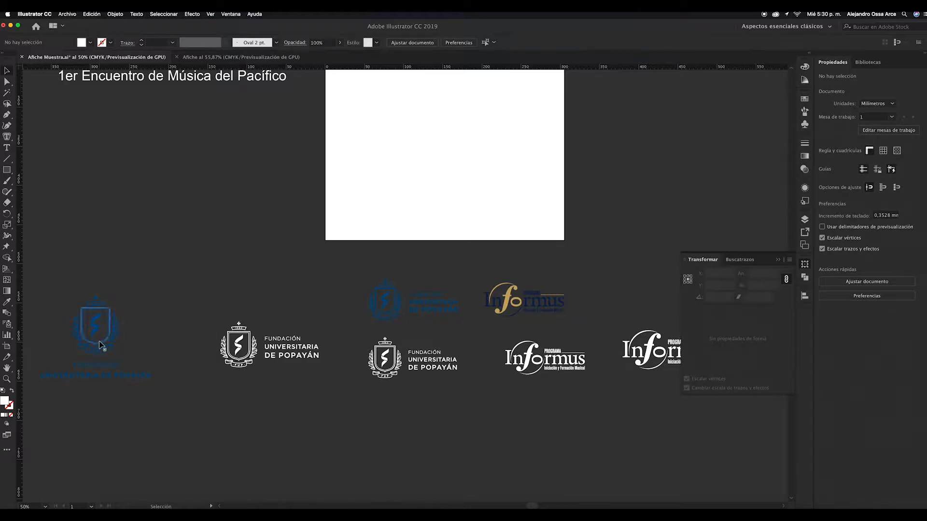
- Move the stacked blue Fundación Universitaria de Popayán logo near the artboard's lower-left corner, at about X -109 mm, Y 490 mm
drag(100, 344, 245, 263)
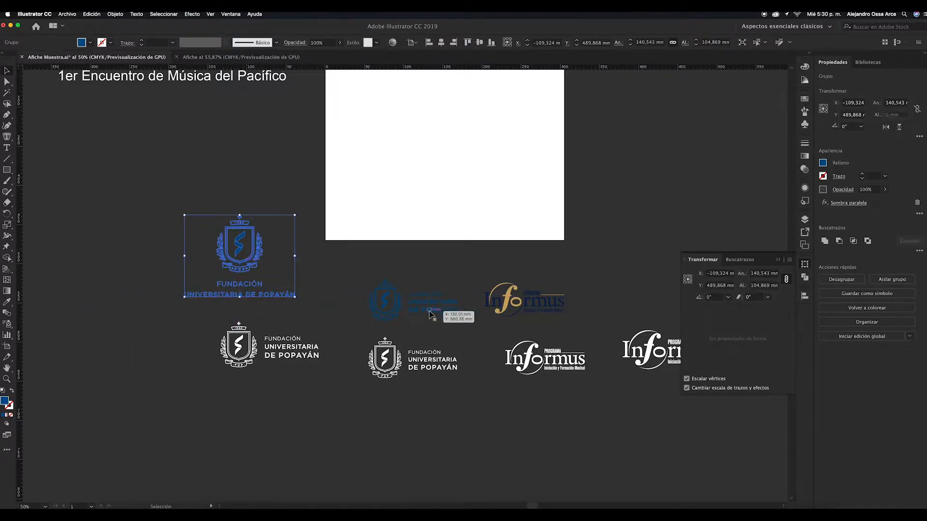
scroll(435, 314, right, 5)
scroll(516, 349, right, 6)
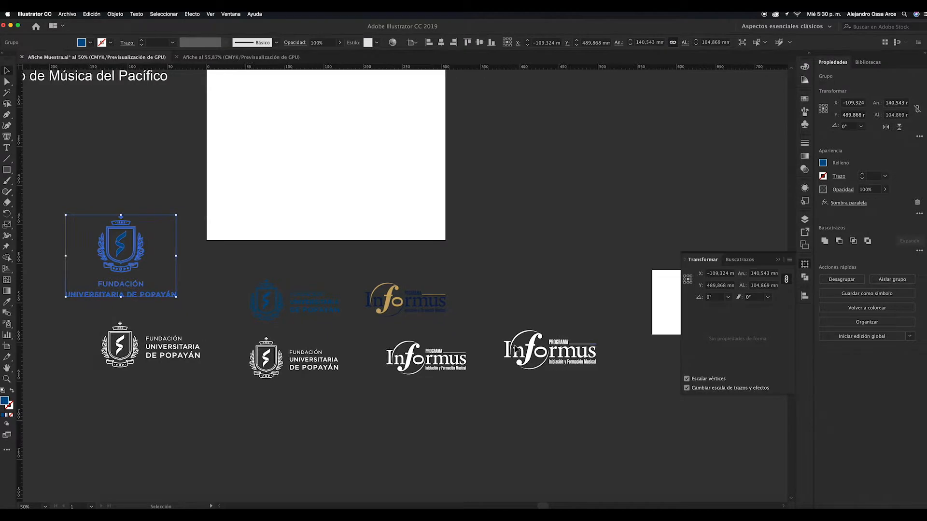
scroll(517, 348, left, 7)
scroll(536, 386, up, 3)
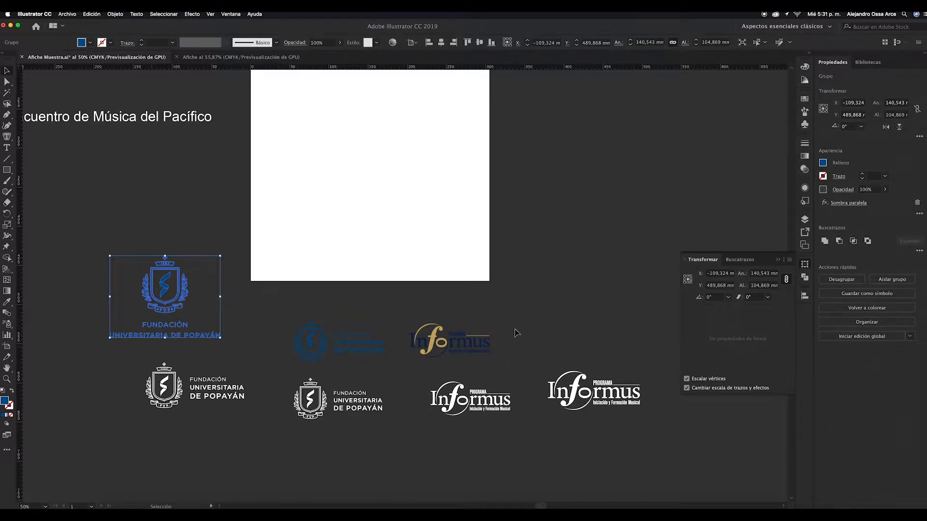
click(547, 331)
click(176, 291)
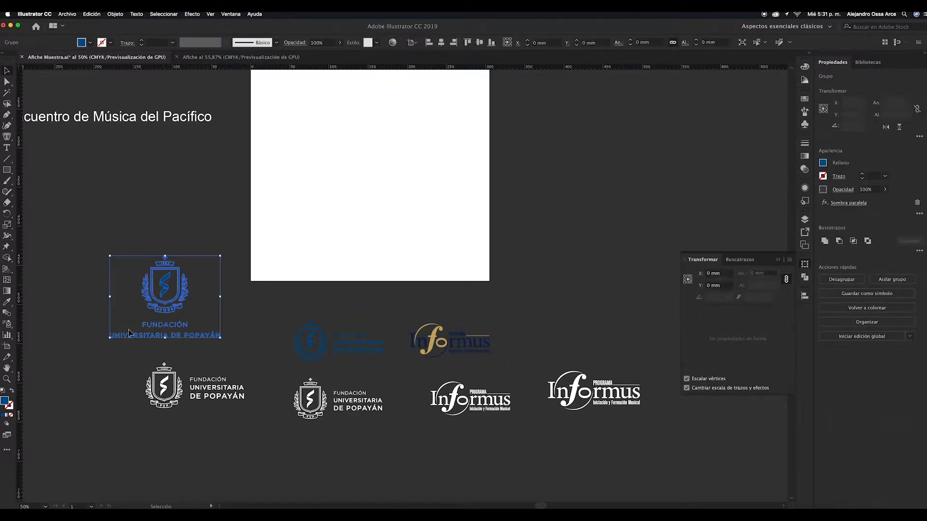
key(z)
drag(160, 296, 375, 294)
drag(214, 280, 182, 277)
drag(405, 281, 344, 279)
scroll(482, 281, up, 10)
scroll(482, 280, right, 10)
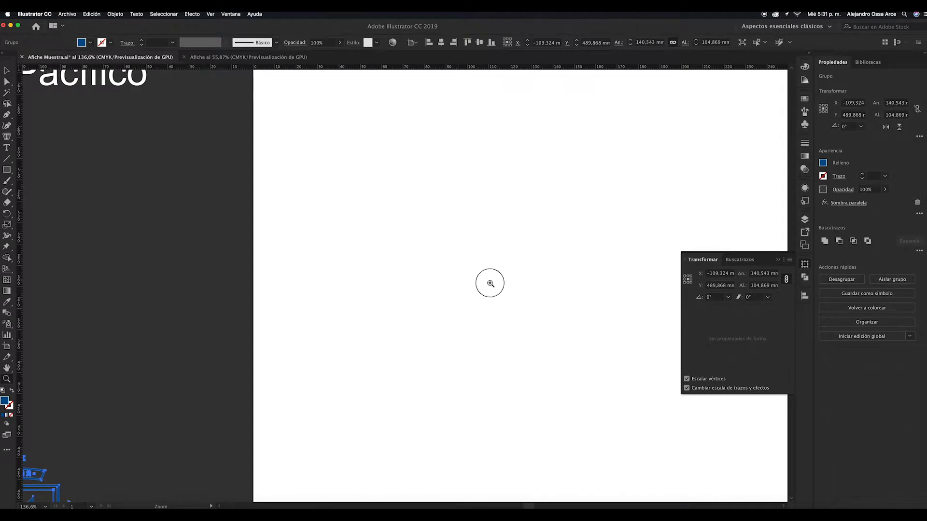
drag(404, 283, 303, 187)
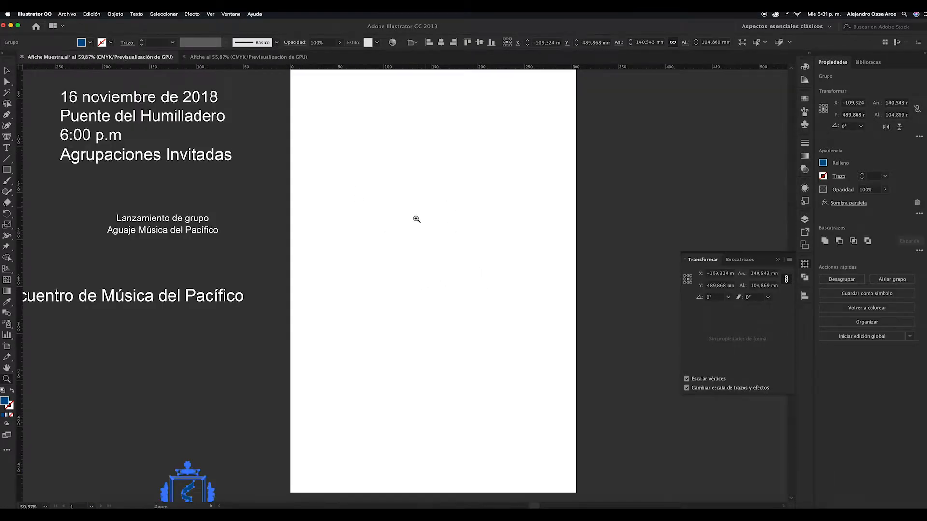
- Show the rulers in the new Afiche document
click(248, 57)
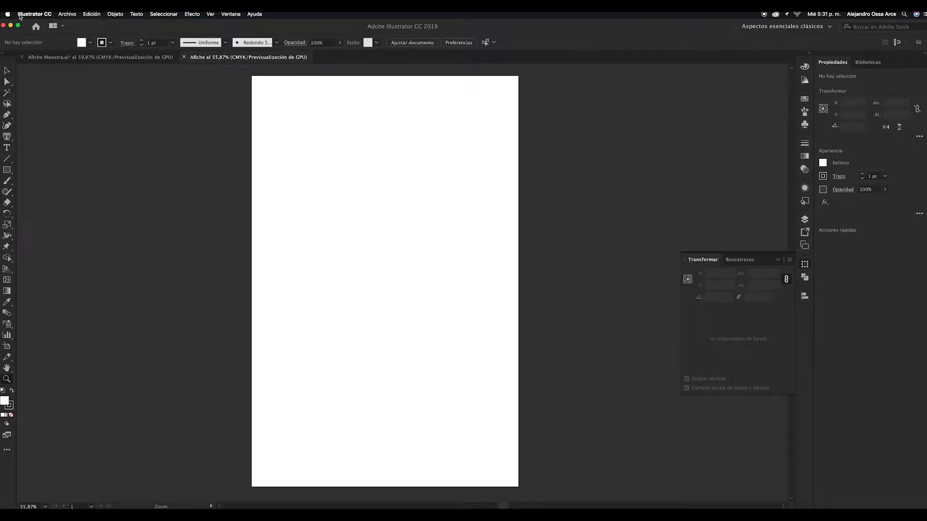
click(211, 14)
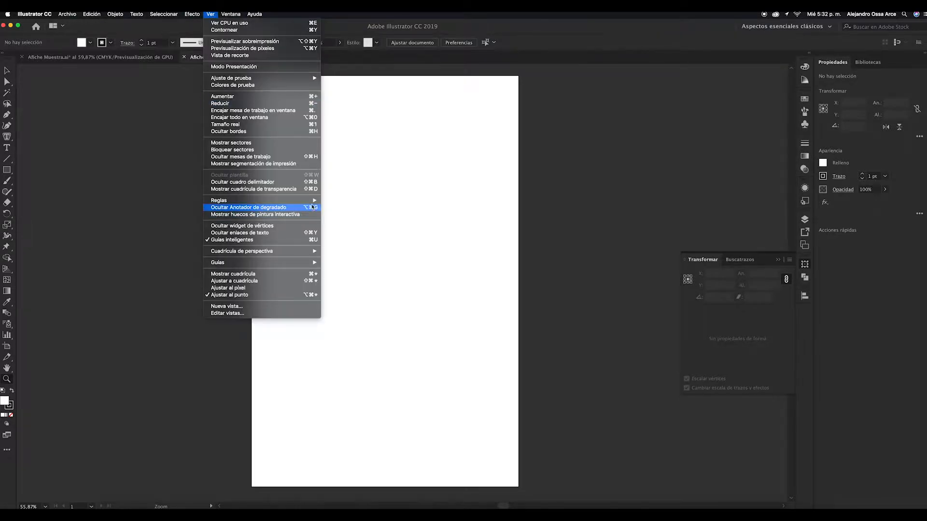
mouse_move(305, 201)
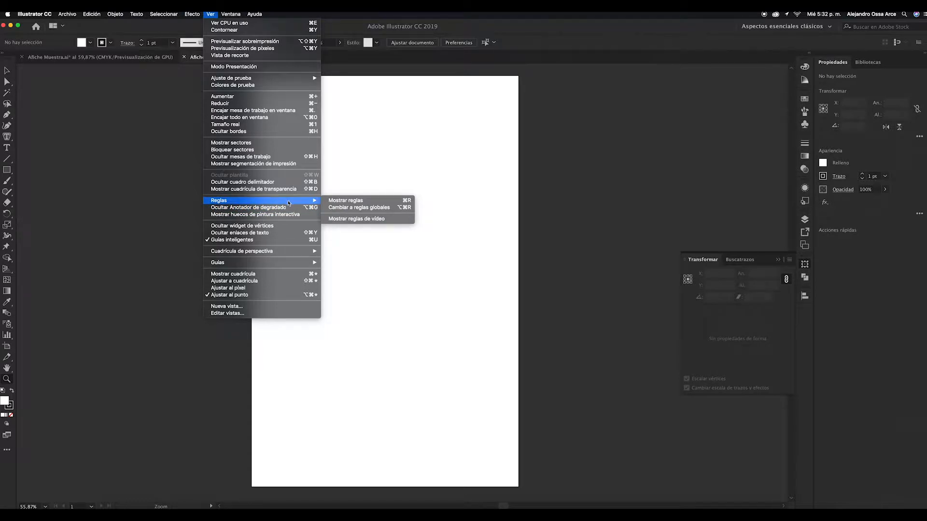
click(352, 202)
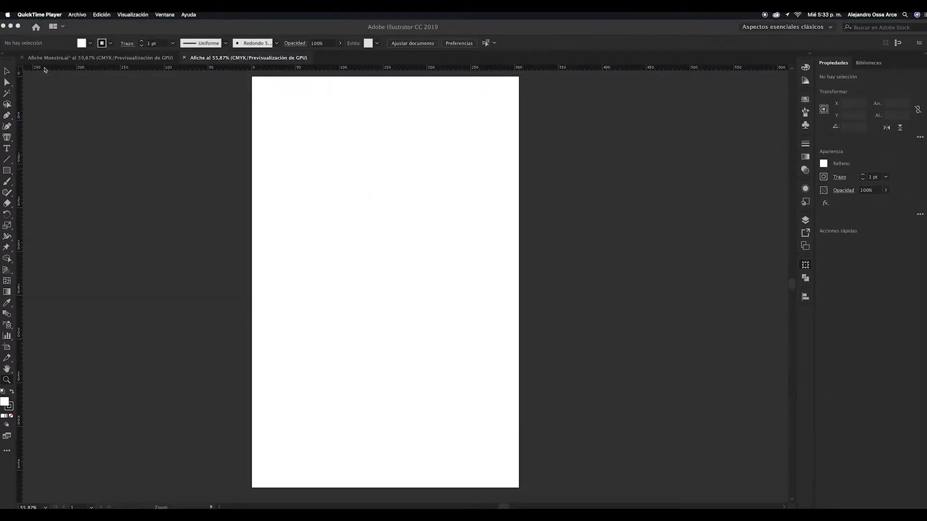
- Place a vertical ruler guide about 20 mm inside the Afiche artboard's left edge
scroll(121, 108, up, 2)
scroll(121, 109, right, 2)
scroll(122, 109, down, 1)
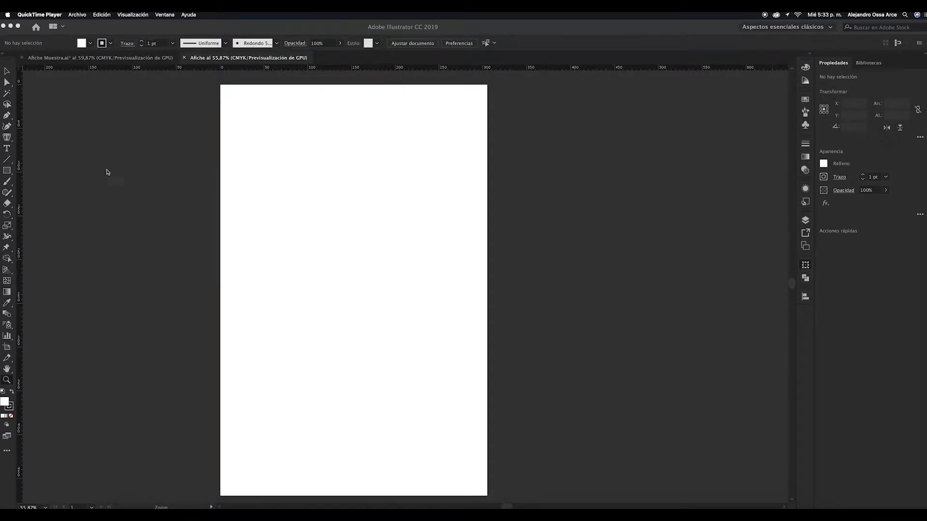
click(20, 155)
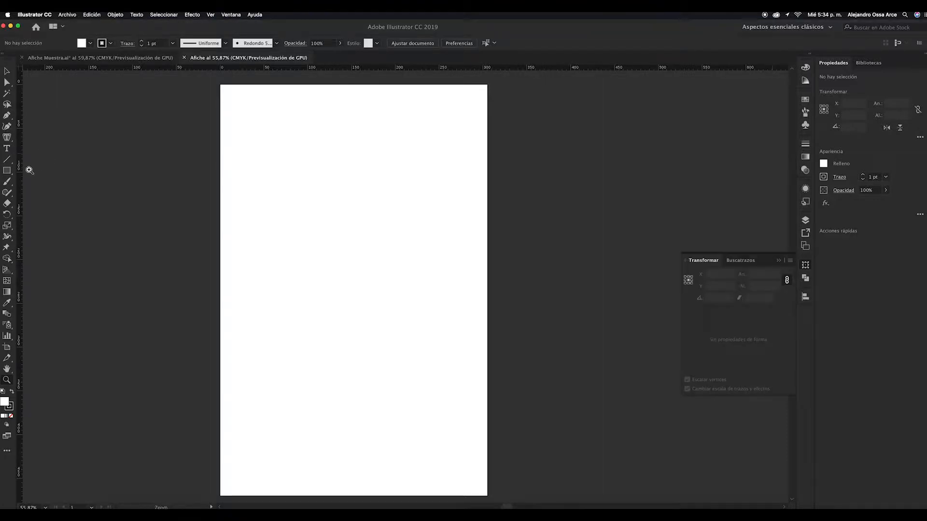
click(28, 188)
drag(28, 187, 264, 209)
drag(264, 207, 238, 207)
drag(238, 206, 238, 207)
key(z)
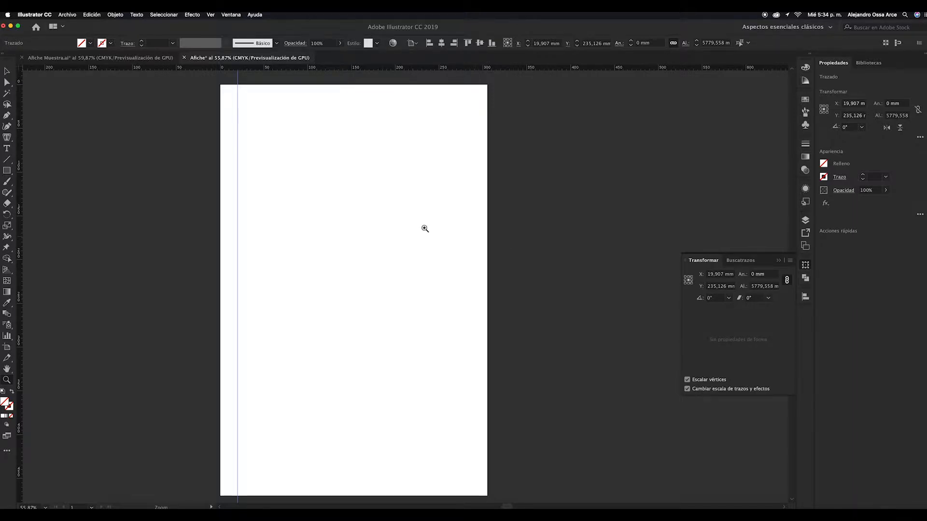
- Place three ruler guides about 20 mm inside the artboard's top, right and bottom edges
key(v)
drag(327, 69, 329, 105)
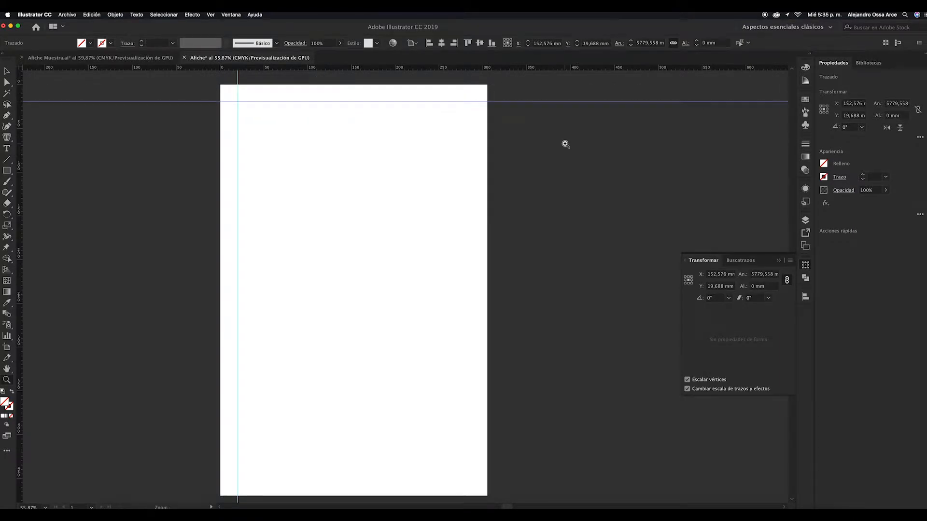
drag(21, 153, 488, 154)
drag(487, 154, 470, 152)
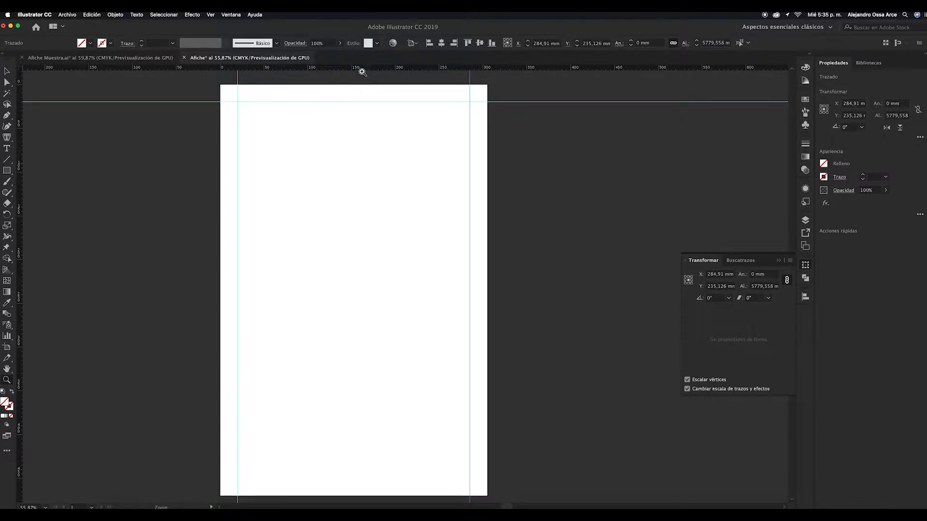
drag(365, 71, 429, 481)
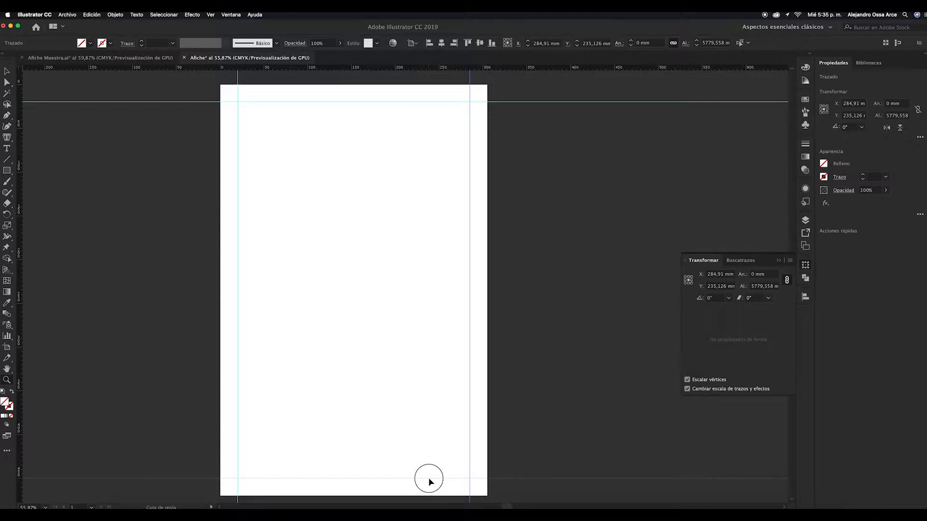
drag(429, 479, 429, 480)
key(z)
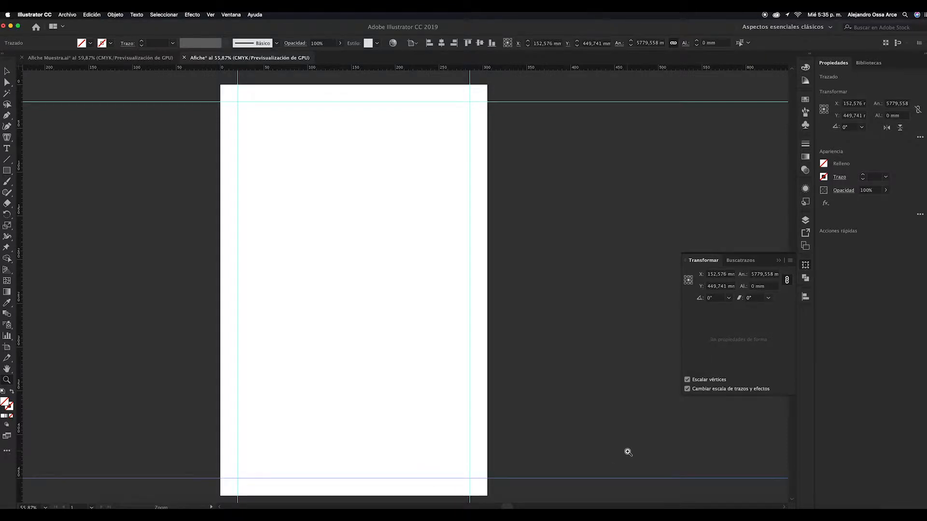
scroll(628, 452, right, 3)
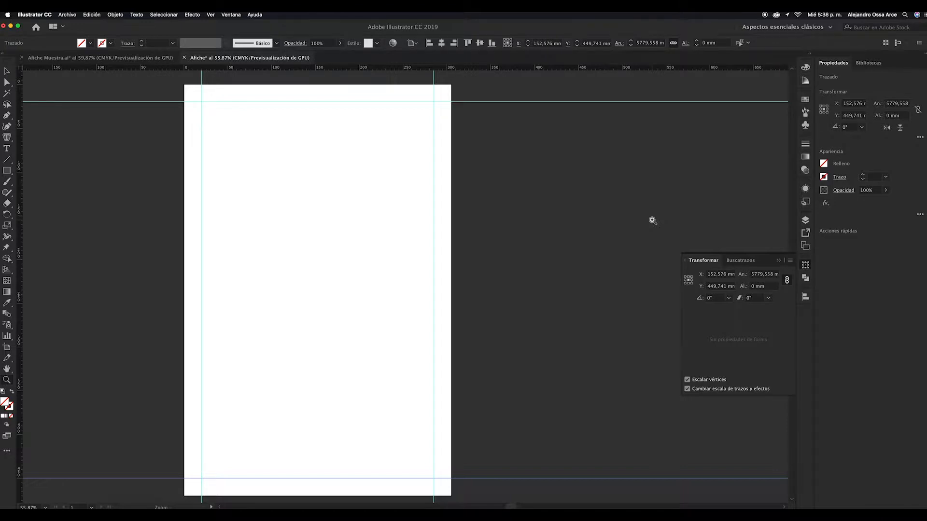
- Copy the three text blocks from the Afiche Muestra document and paste them into the Afiche document
key(v)
click(128, 59)
scroll(353, 180, left, 3)
scroll(354, 180, up, 2)
scroll(354, 180, left, 2)
scroll(354, 181, down, 1)
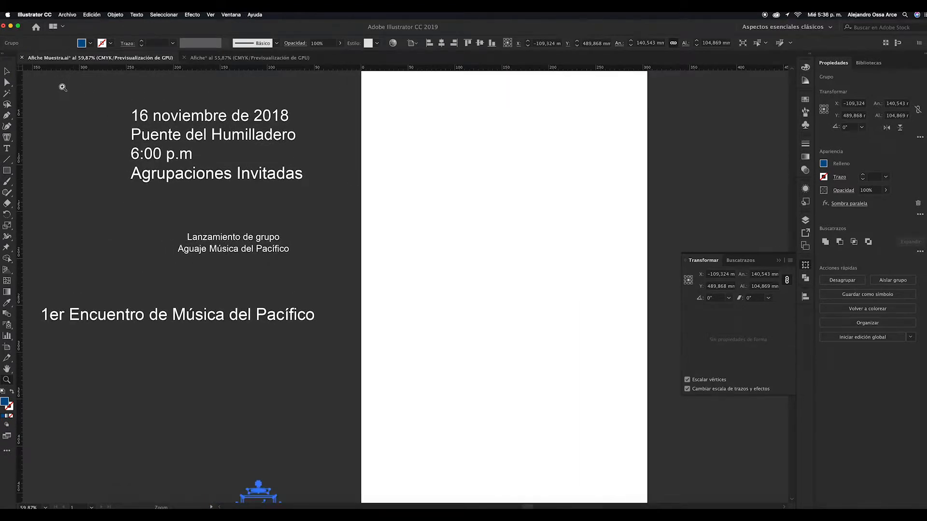
click(7, 71)
drag(97, 120, 346, 344)
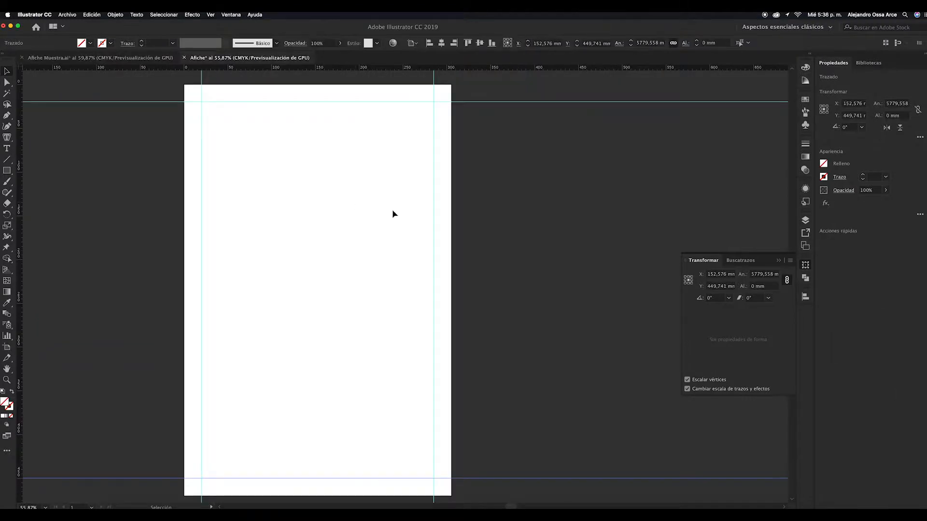
key(super+v)
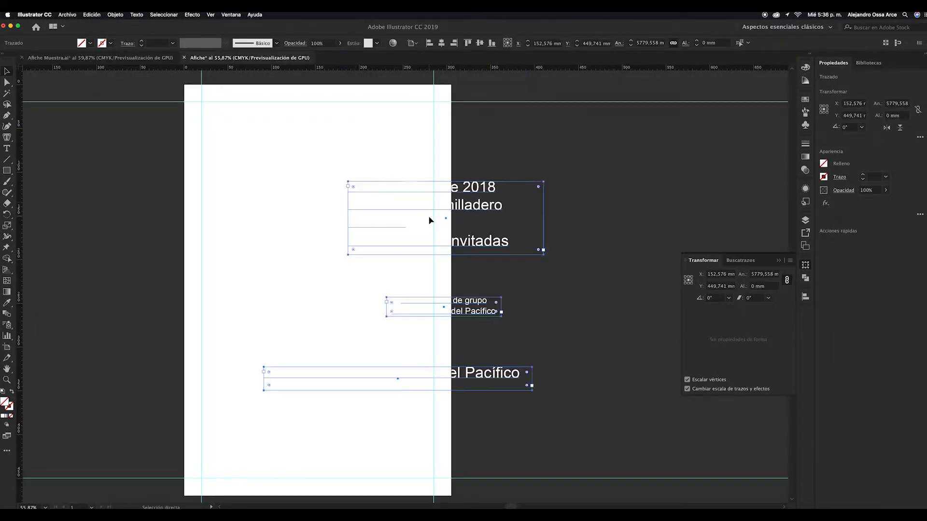
- Move the three pasted text blocks together off the artboard, onto the empty canvas beyond its right edge
click(463, 209)
drag(462, 209, 681, 166)
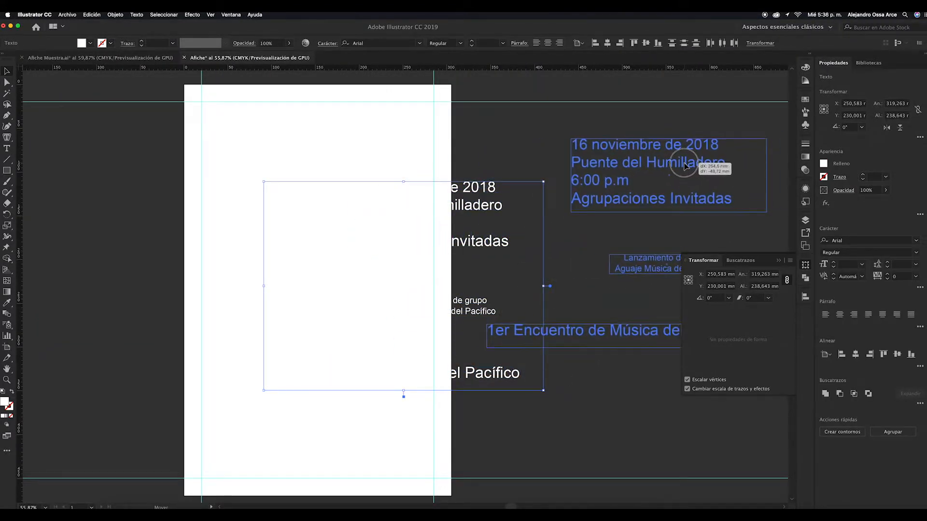
click(540, 133)
scroll(539, 133, right, 5)
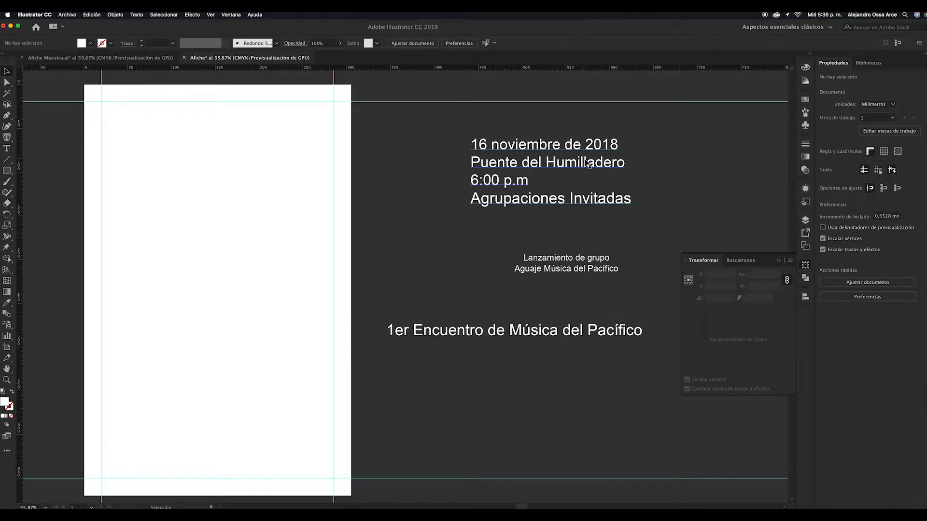
- Regroup the text blocks more closely beside the artboard, with the four-line event details at about X 546 mm, Y 108 mm
drag(546, 331, 585, 309)
drag(565, 263, 545, 250)
drag(552, 202, 547, 206)
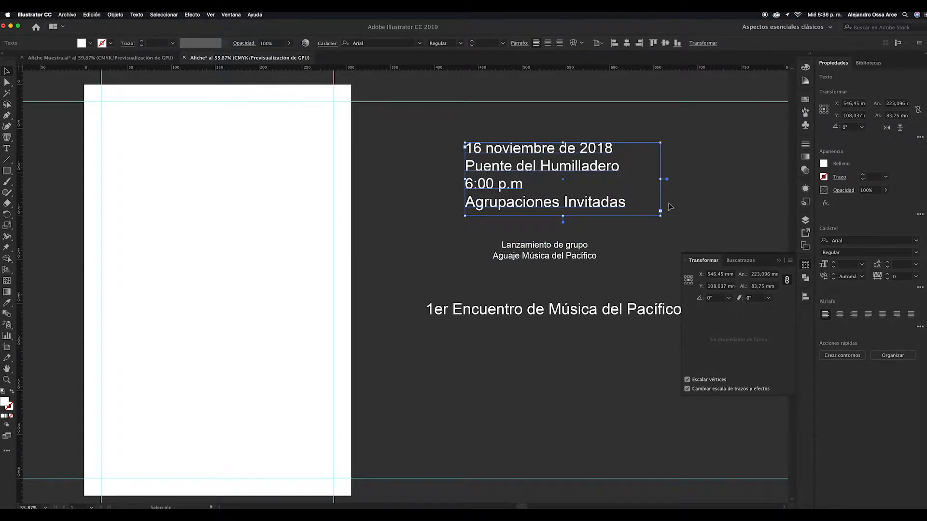
click(431, 167)
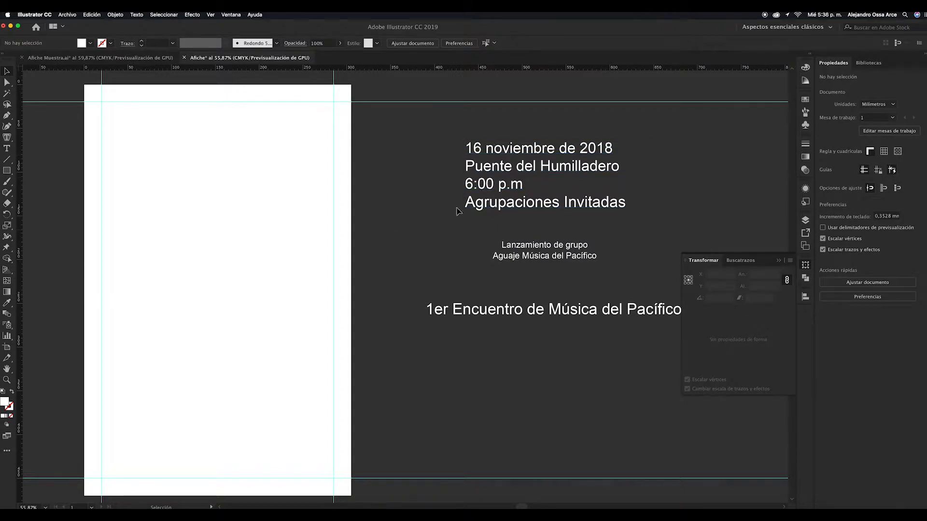
scroll(456, 208, up, 2)
scroll(456, 208, down, 3)
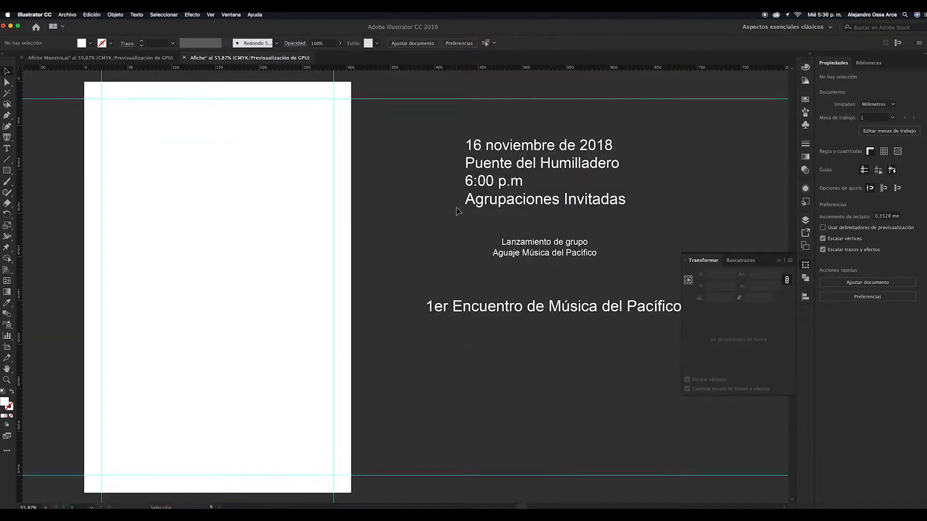
- Try pasting the four-line event details into a new text frame about 205 × 211 mm left of the artboard, and remove the frame
click(7, 148)
drag(628, 188, 459, 97)
key(super+c)
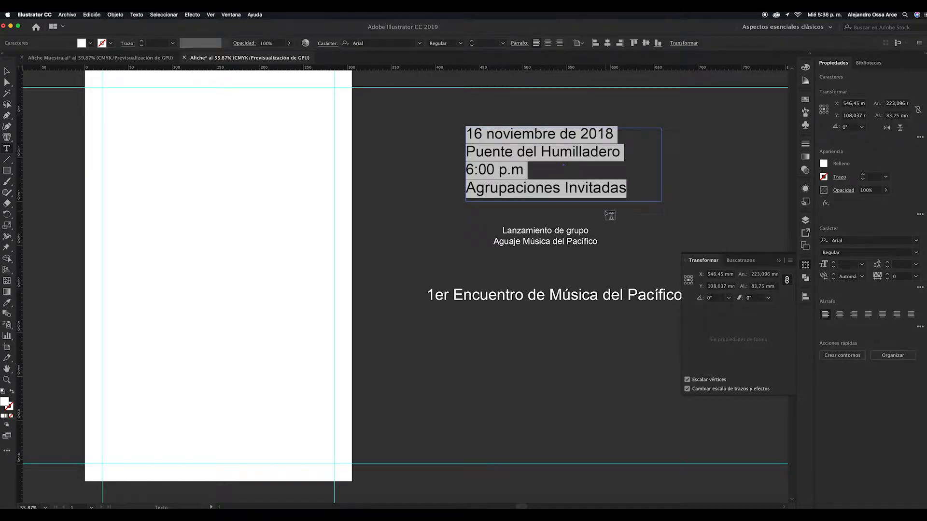
click(7, 71)
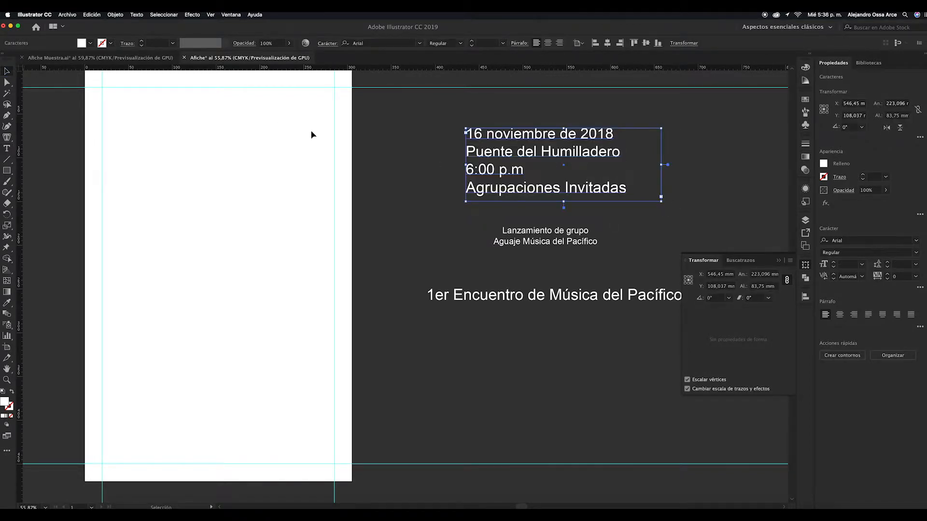
click(677, 161)
scroll(677, 161, left, 10)
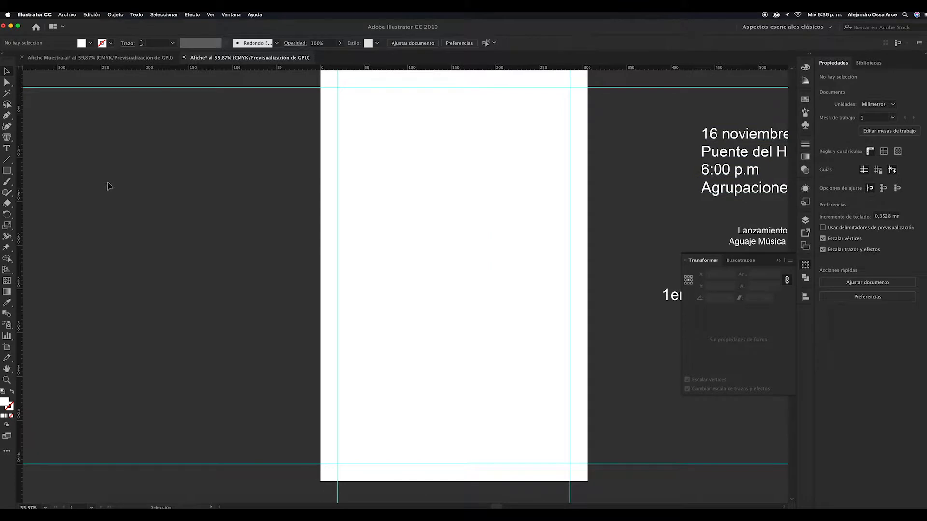
click(7, 148)
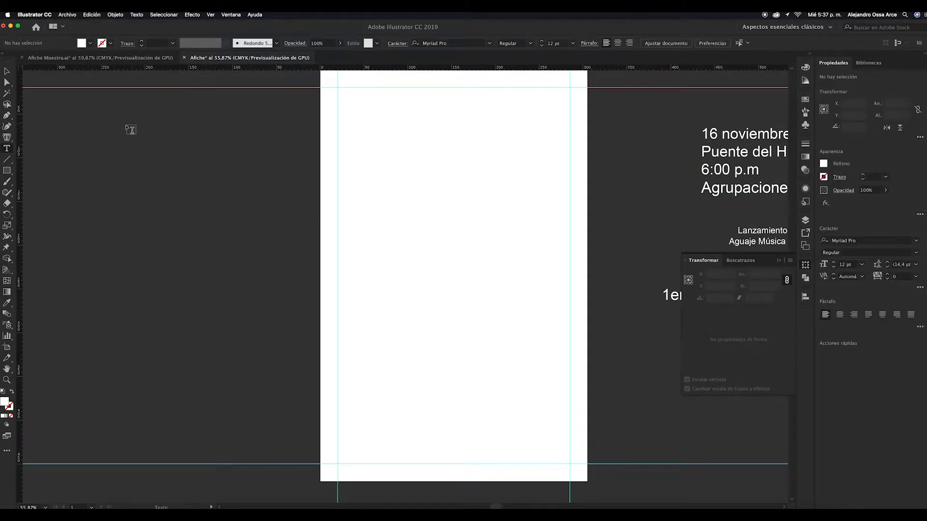
drag(92, 124, 271, 308)
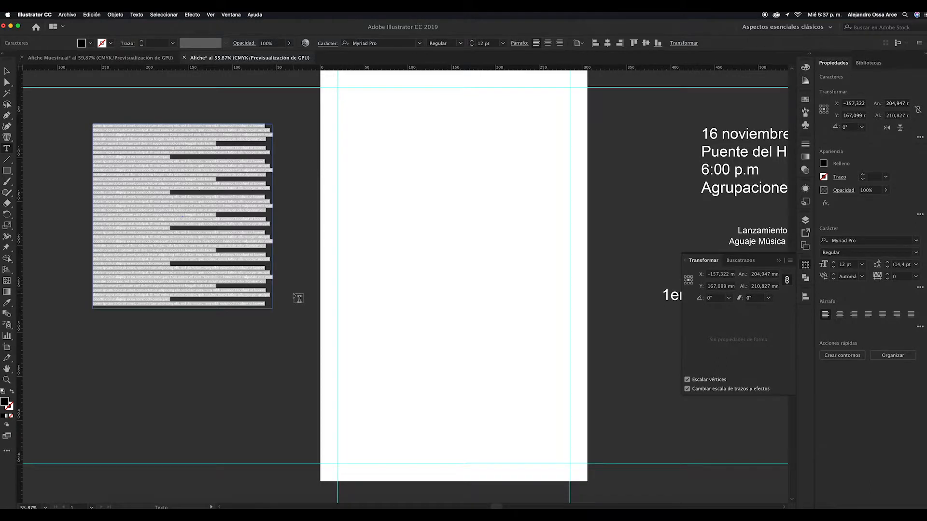
key(super+v)
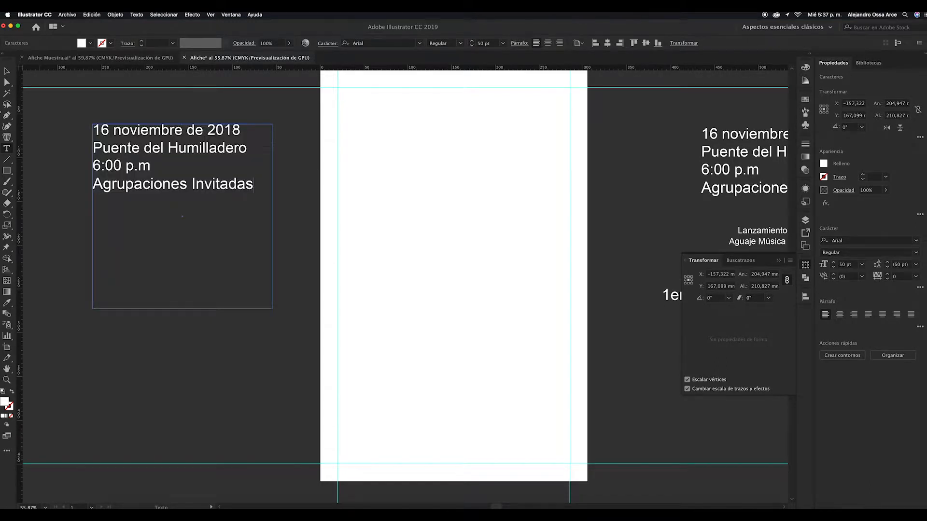
click(7, 71)
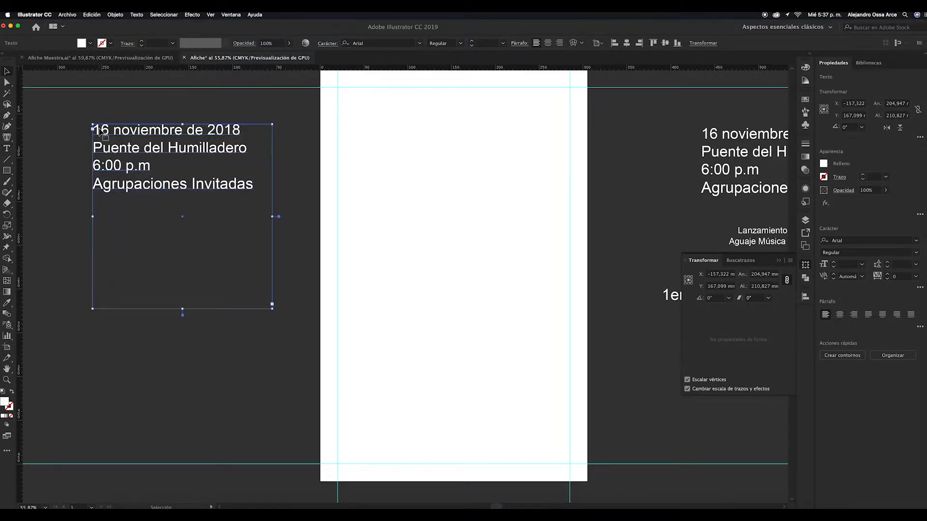
key(super+x)
- Copy the grouped colour logos of Fundación Universitaria de Popayán and Informus from Afiche Muestra and paste them into Afiche
click(126, 58)
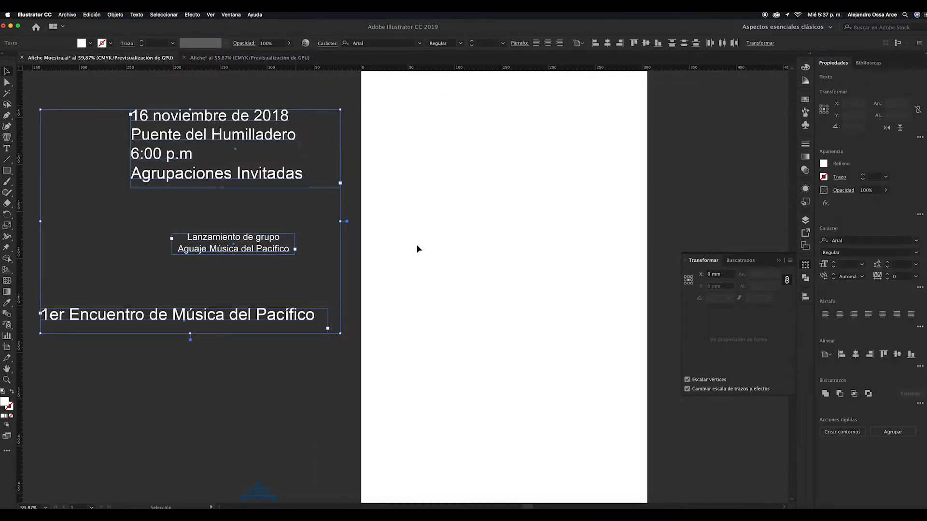
scroll(418, 249, down, 10)
scroll(418, 249, right, 2)
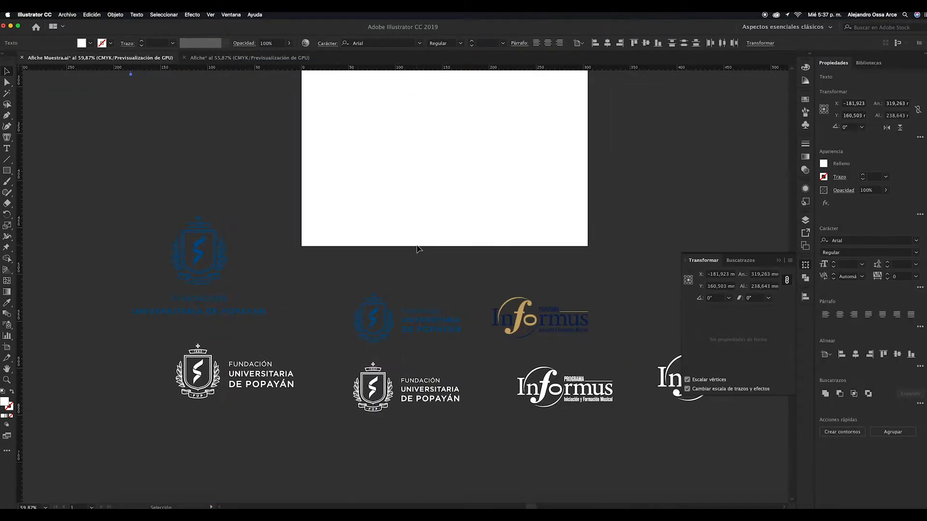
scroll(417, 249, right, 3)
click(463, 326)
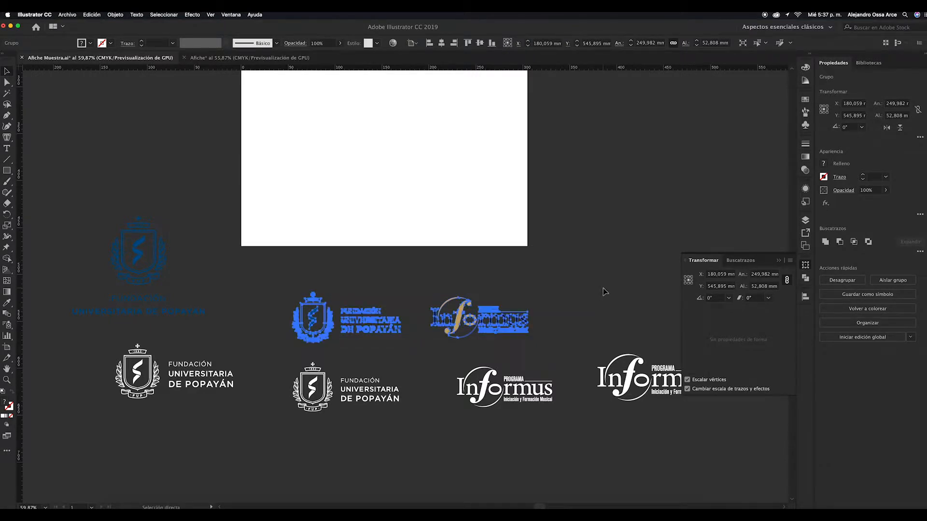
click(254, 58)
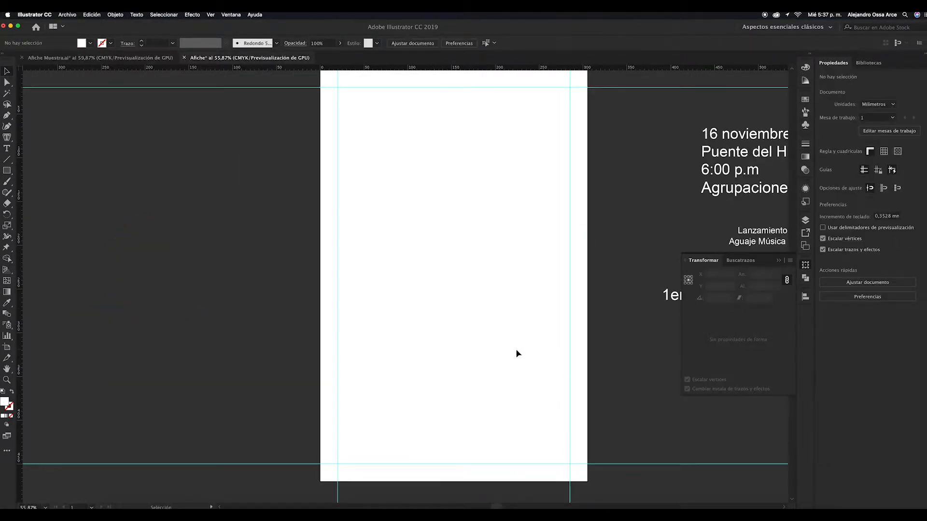
scroll(517, 352, down, 3)
key(super+v)
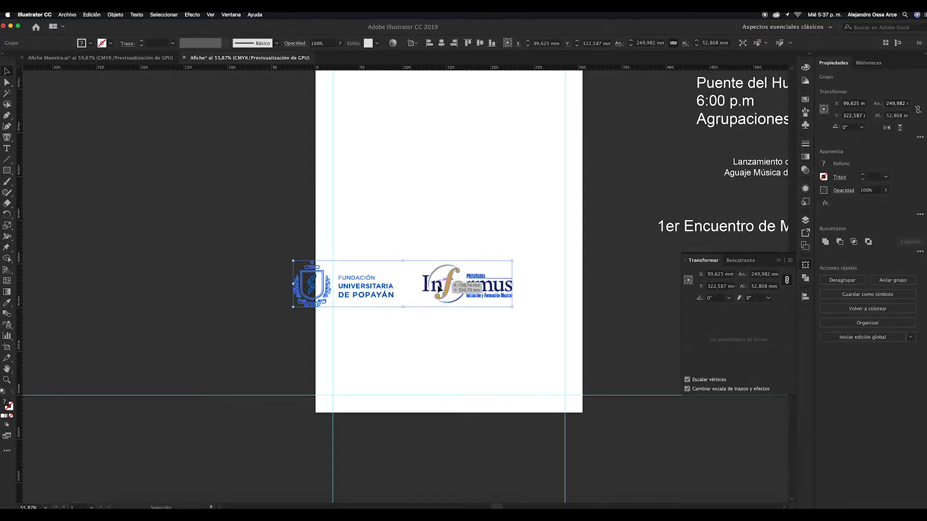
- Move the logo group off the artboard to below the text blocks, at about X 456 mm, Y 338 mm, and deselect it
drag(438, 284, 547, 451)
scroll(547, 451, right, 4)
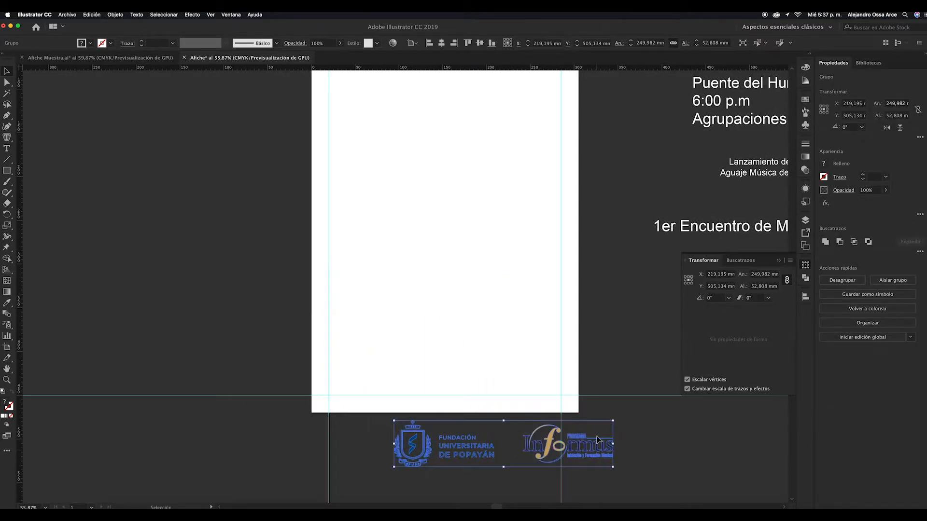
drag(472, 449, 614, 299)
scroll(613, 308, up, 1)
scroll(613, 308, up, 4)
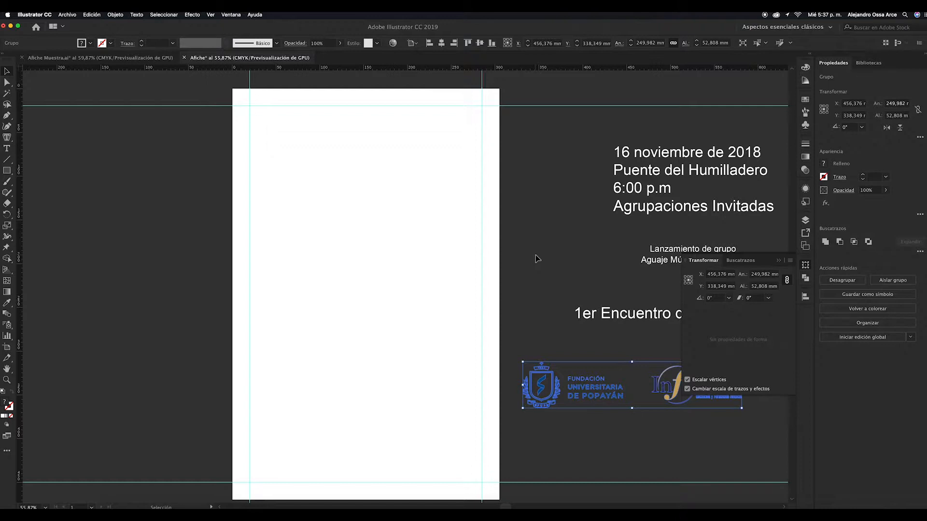
key(super+minus)
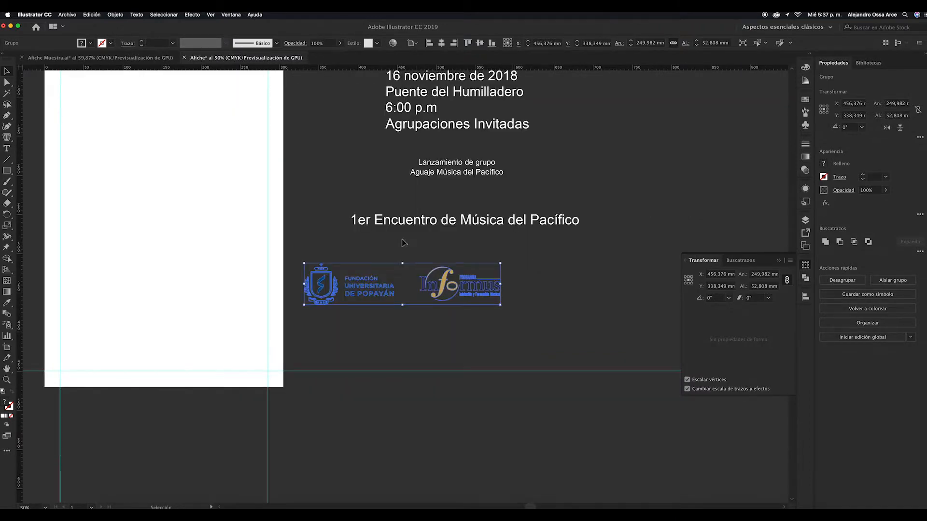
scroll(402, 242, left, 1)
scroll(403, 242, up, 1)
scroll(403, 244, up, 4)
scroll(404, 244, left, 6)
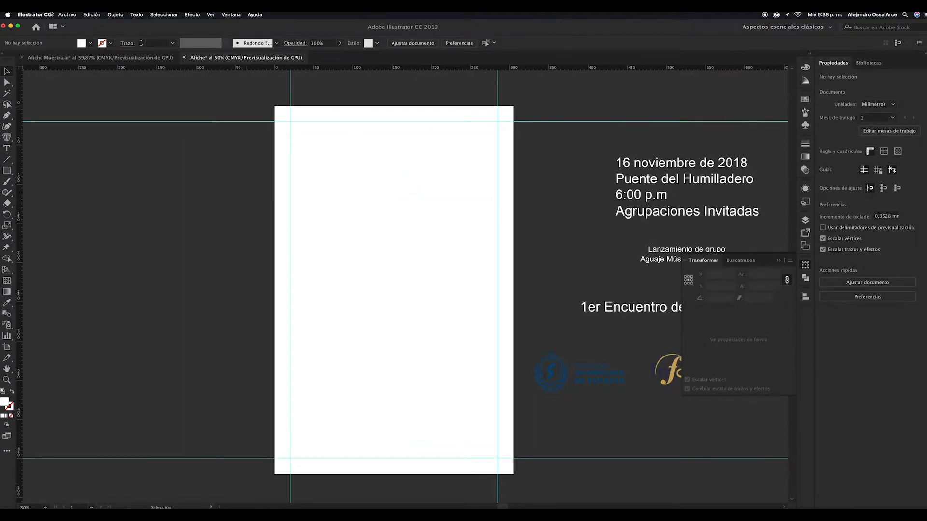
- Place the linked JPG photo of the dancer in the red dress at full size beside the artboard's right edge
click(66, 15)
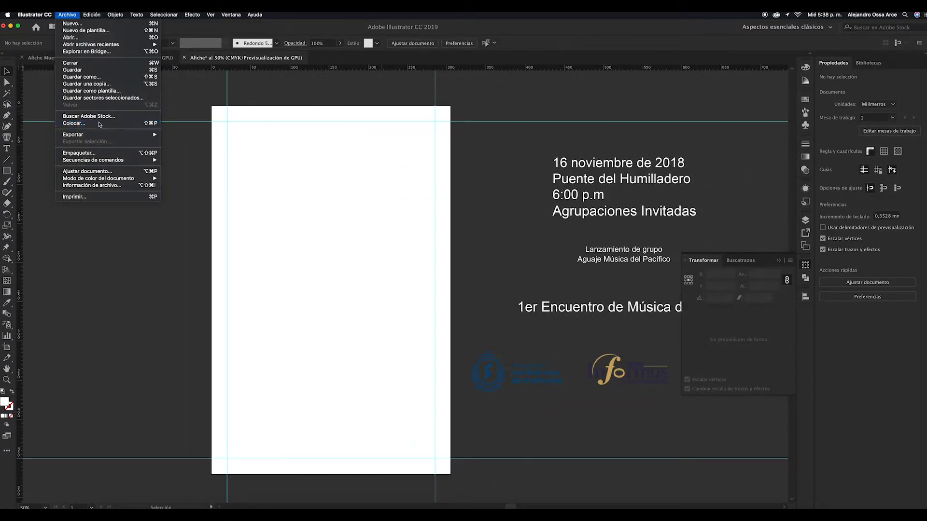
click(99, 124)
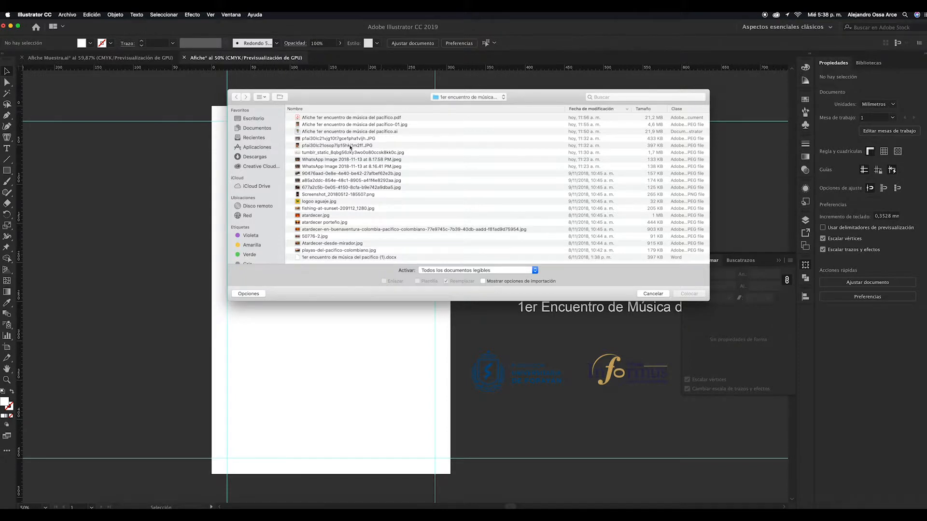
click(351, 146)
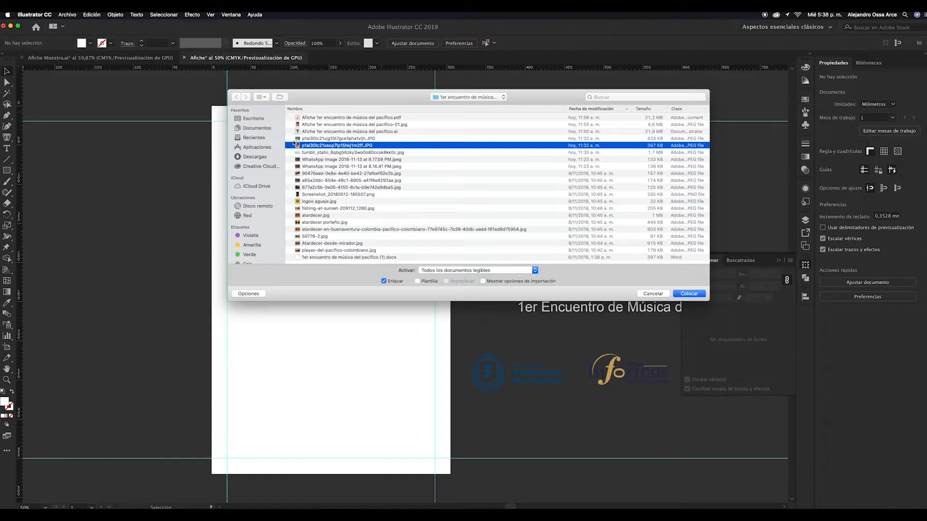
click(700, 295)
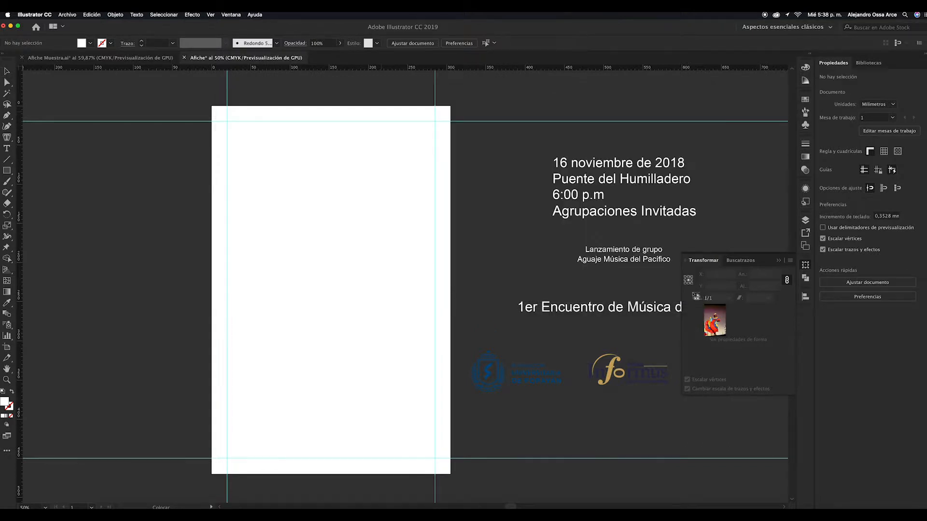
click(493, 212)
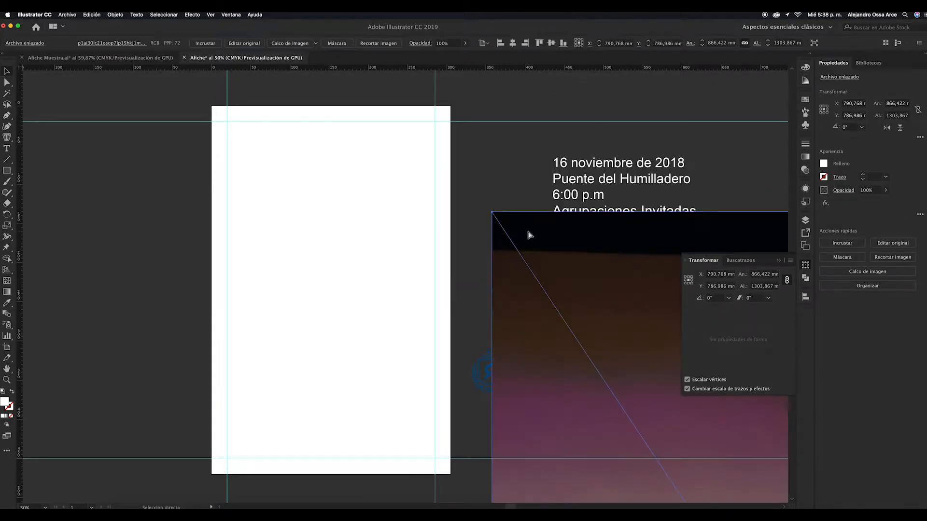
key(super+minus)
key(super+minus)
key(super+minus)
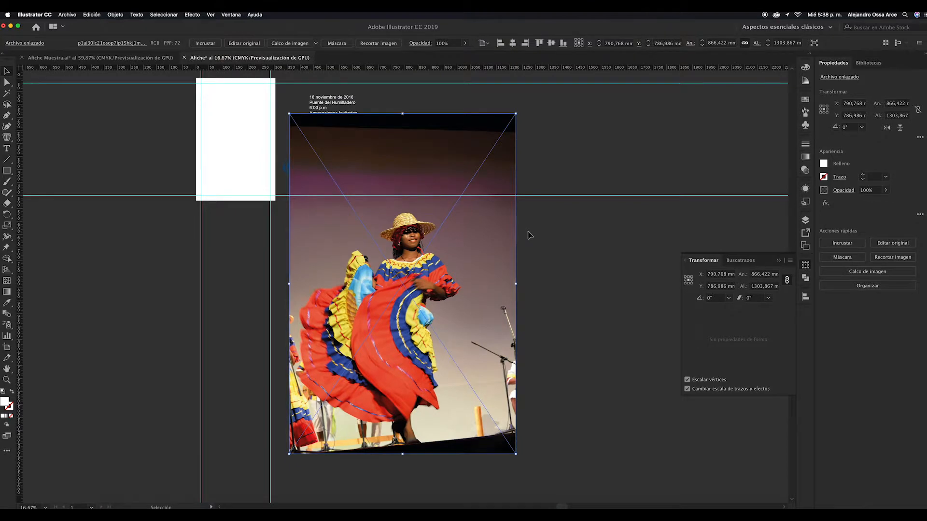
- Move the dancer photo to the empty area left of the artboard, at about X −455 mm, Y 545 mm
scroll(528, 235, up, 4)
scroll(529, 235, left, 3)
drag(537, 294, 212, 226)
scroll(326, 195, left, 5)
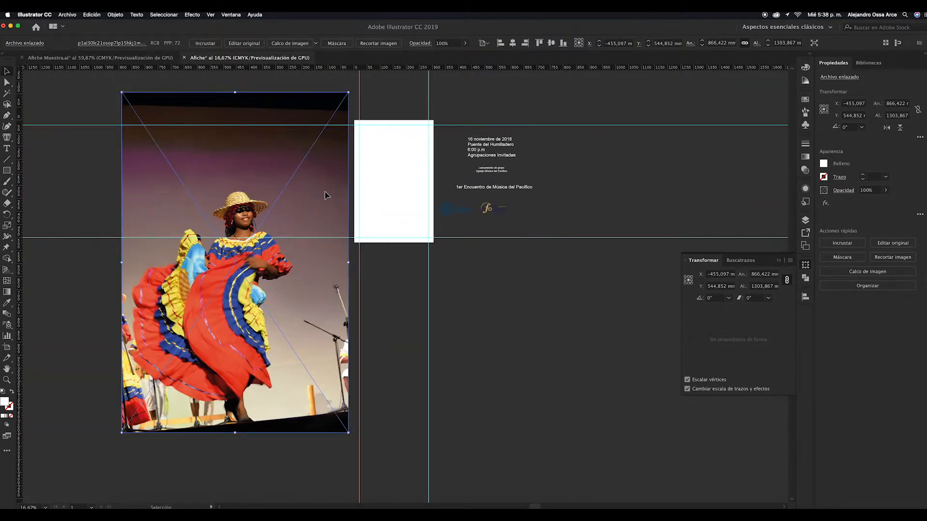
scroll(325, 195, left, 1)
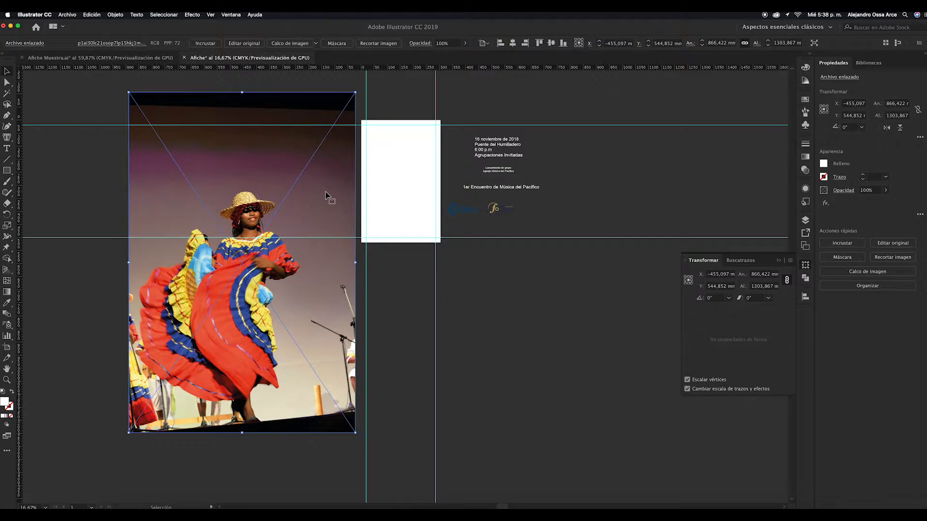
- Scale the dancer photo down proportionally with Free Transform to about 312 × 469 mm
key(e)
click(129, 431)
drag(128, 431, 255, 243)
mouse_move(299, 179)
mouse_down()
mouse_move(398, 181)
mouse_move(292, 188)
mouse_up()
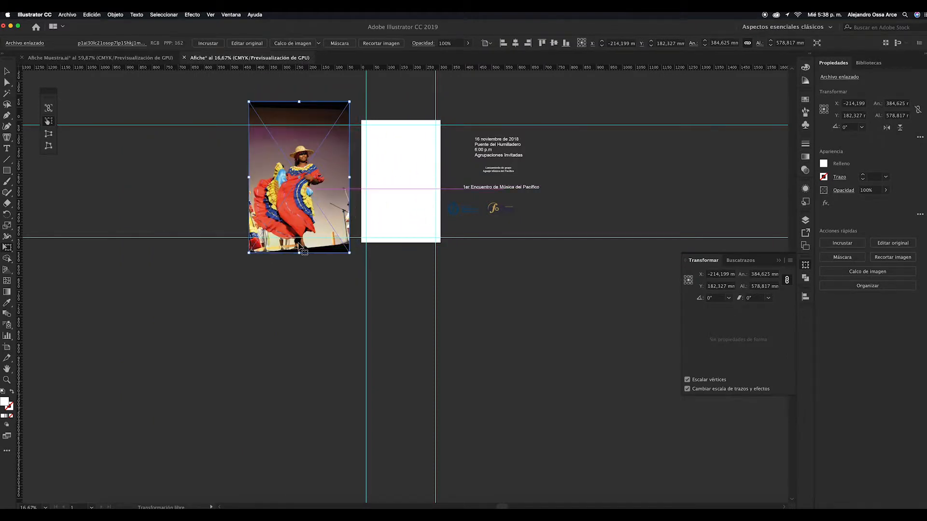
drag(250, 252, 285, 222)
- Position the scaled photo over the artboard so it covers the poster, at about X 153 mm, Y 233 mm
drag(295, 167, 385, 185)
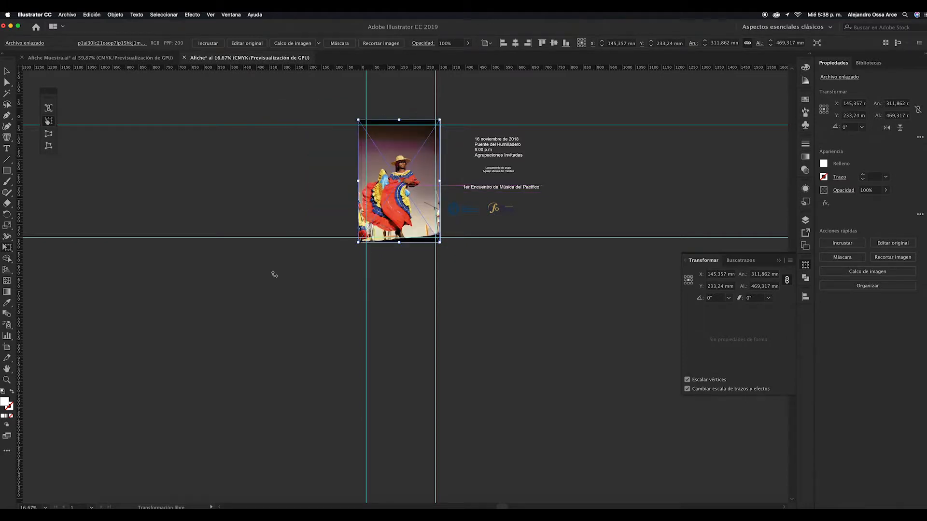
click(7, 380)
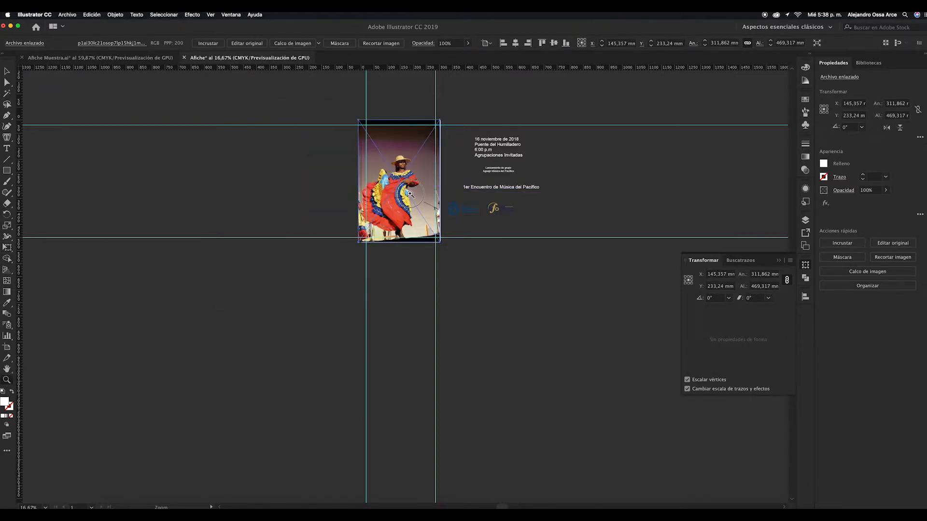
click(410, 194)
click(410, 194)
click(7, 71)
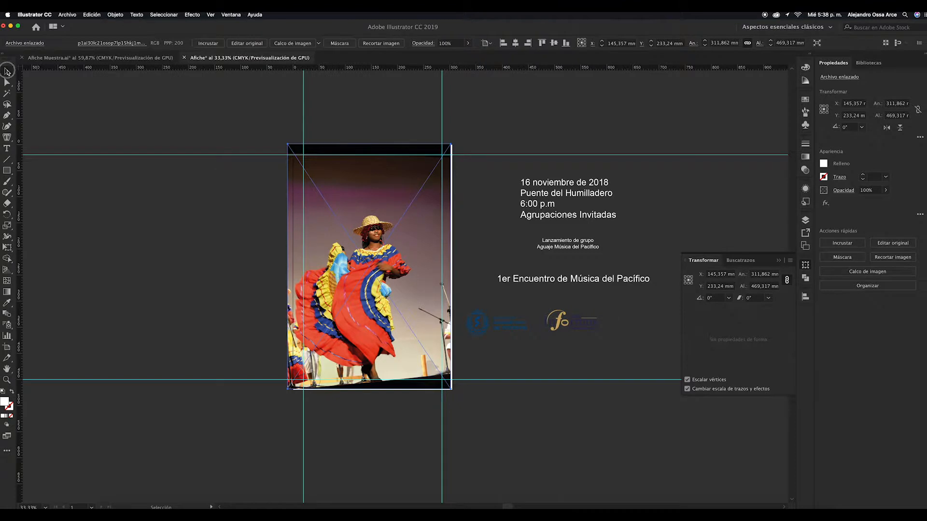
click(7, 381)
click(451, 299)
click(6, 72)
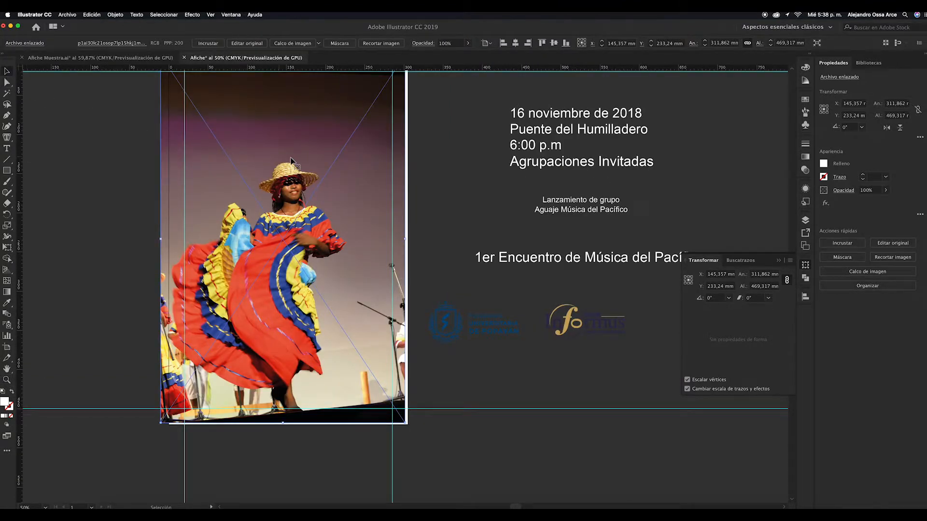
scroll(291, 160, up, 2)
drag(226, 159, 248, 157)
scroll(441, 218, down, 1)
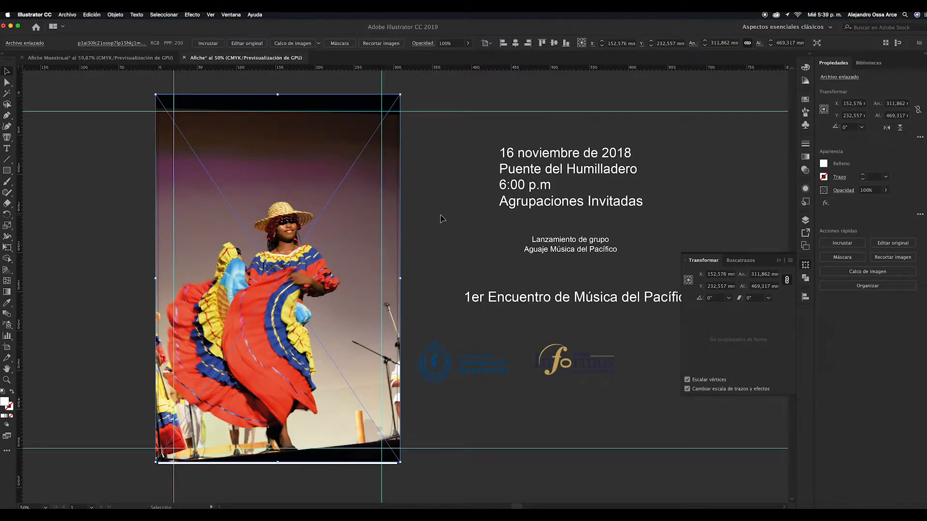
click(435, 189)
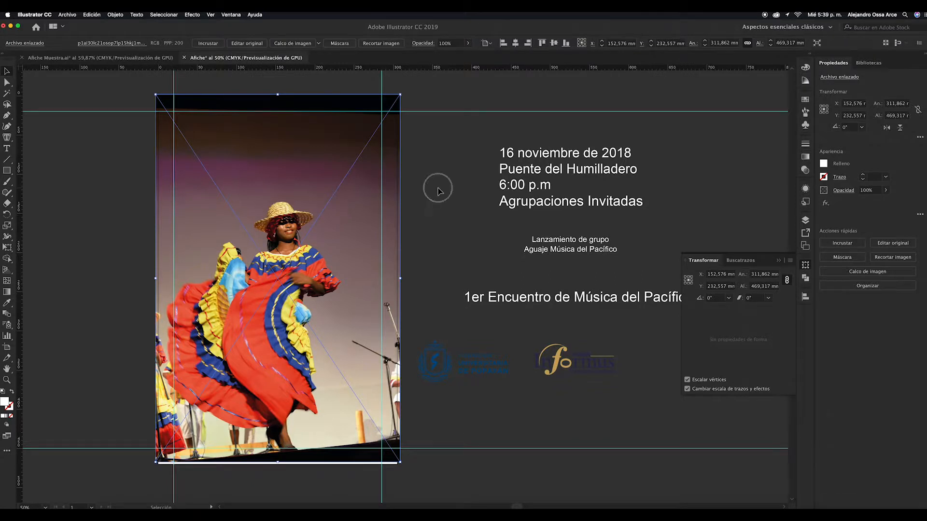
click(333, 210)
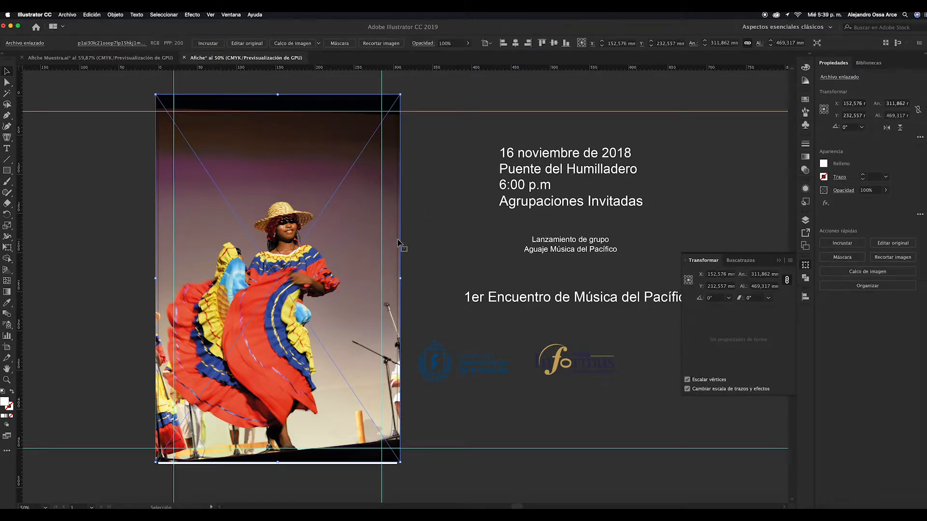
click(428, 232)
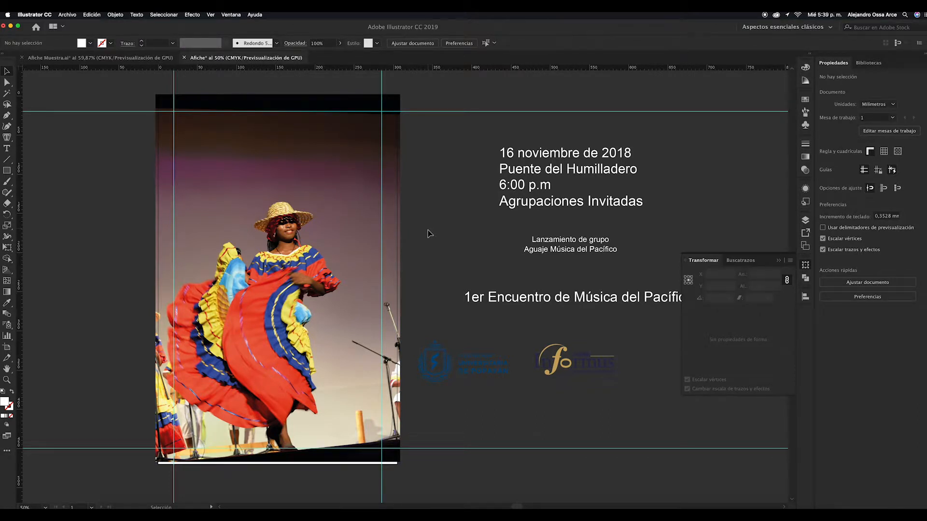
key(super+z)
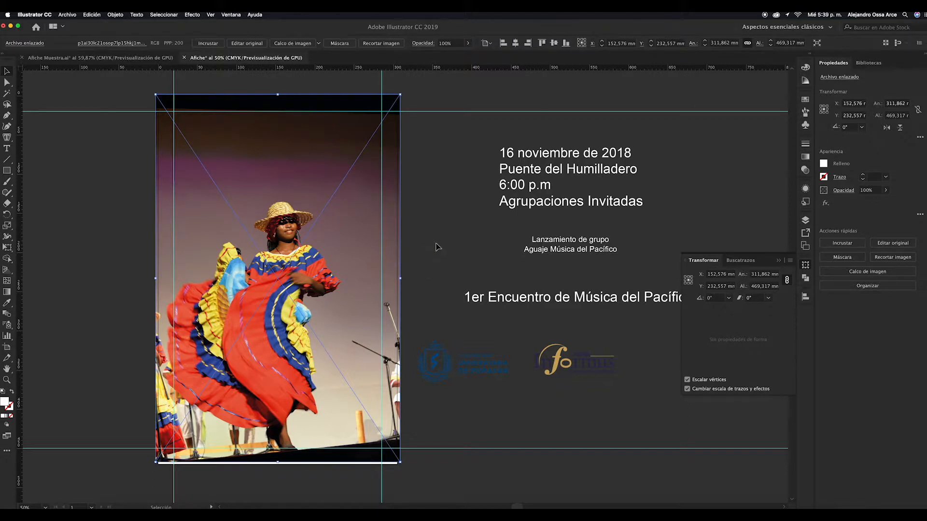
- Move the photo off the artboard to beside its left edge, at about X −198 mm, Y 235 mm, and deselect it
scroll(436, 248, left, 10)
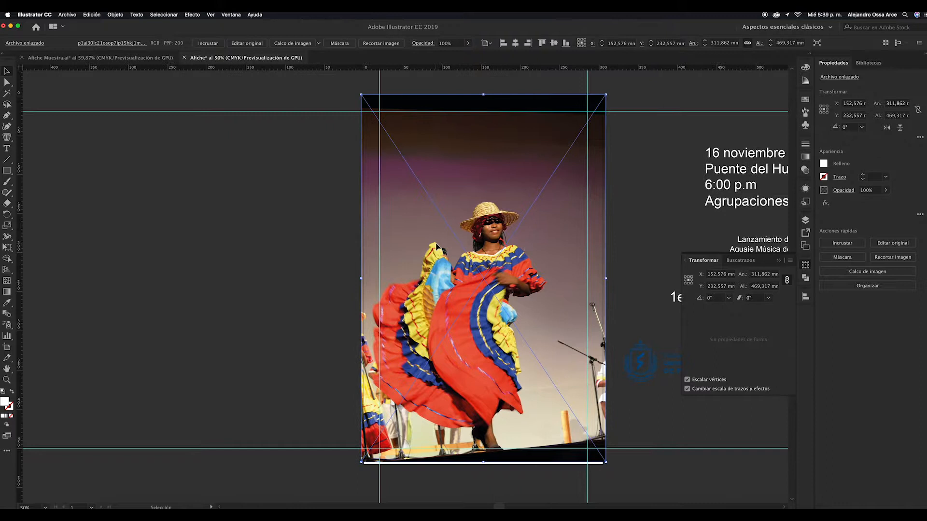
drag(544, 247, 269, 246)
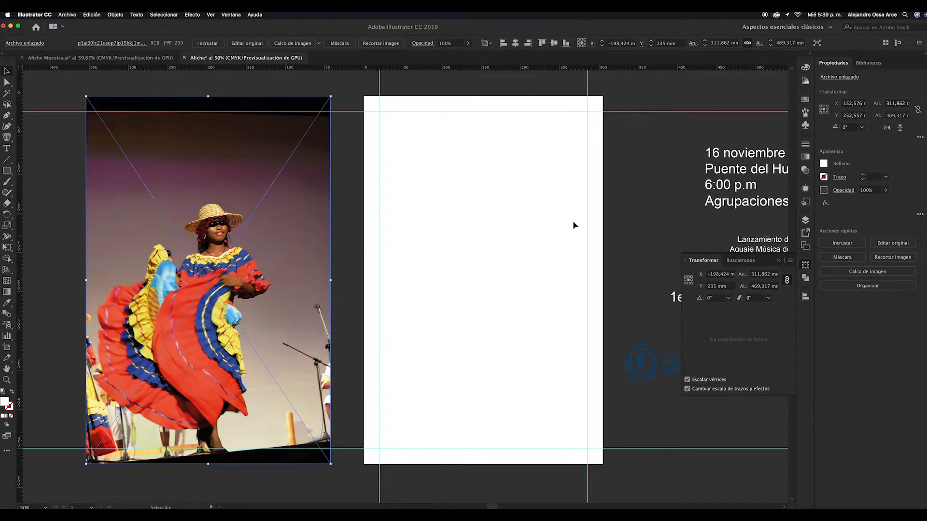
click(640, 218)
scroll(269, 248, left, 1)
scroll(269, 247, left, 2)
scroll(269, 247, up, 2)
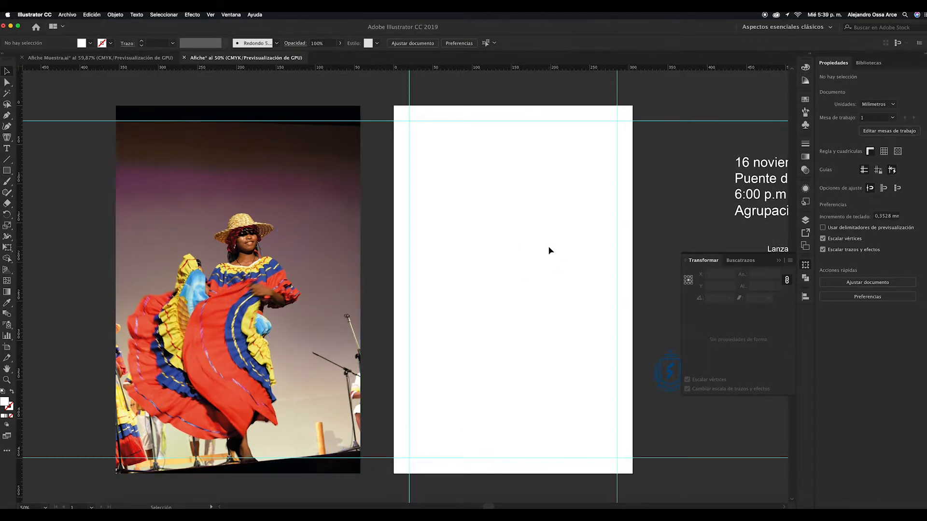
click(340, 252)
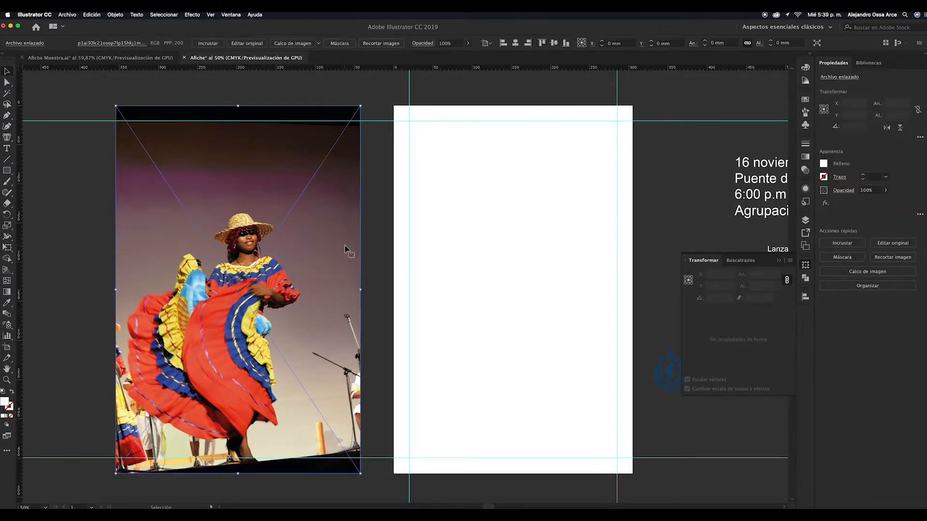
click(661, 212)
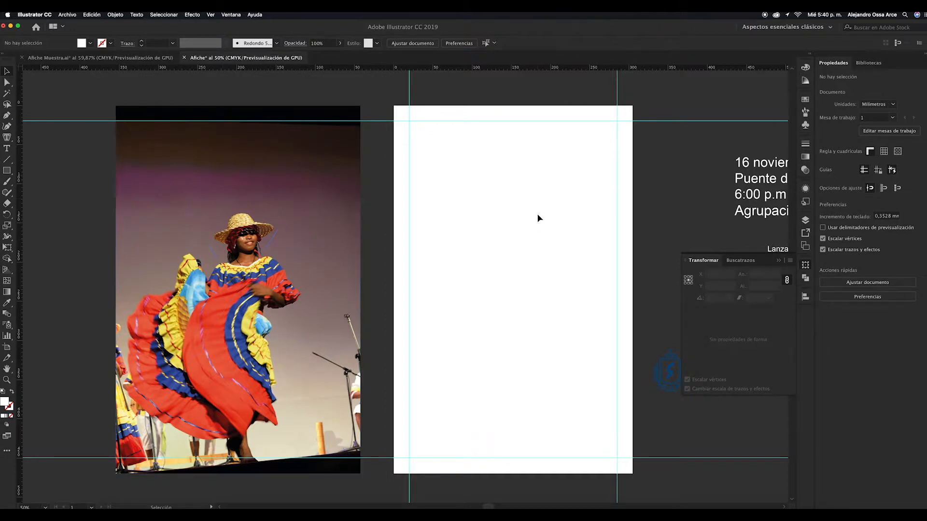
- Apply Image Trace to the dancer photo with the 16 colores preset, accepting the slow processing of the large image
click(244, 196)
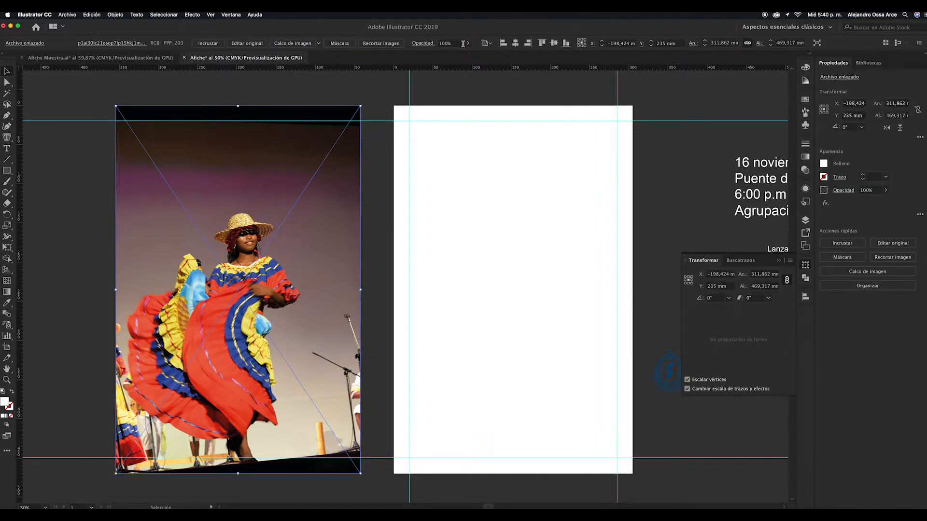
click(318, 44)
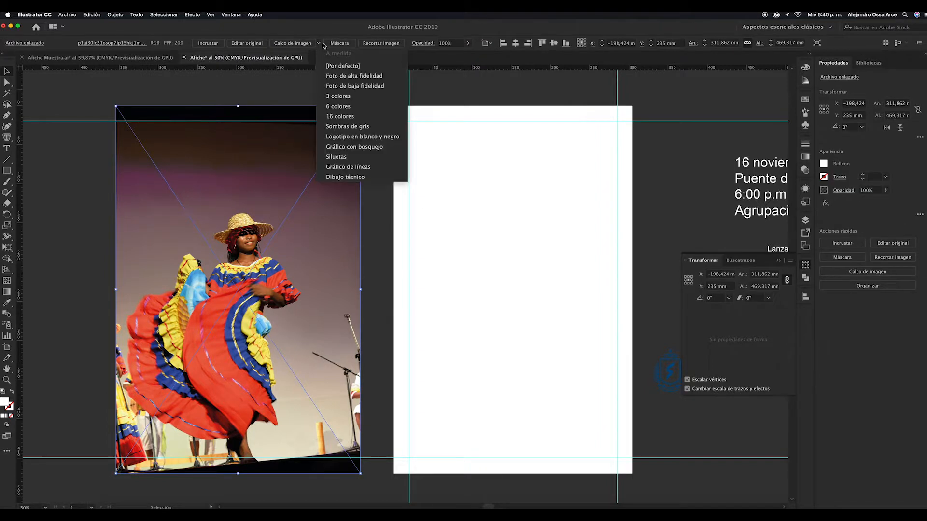
click(351, 117)
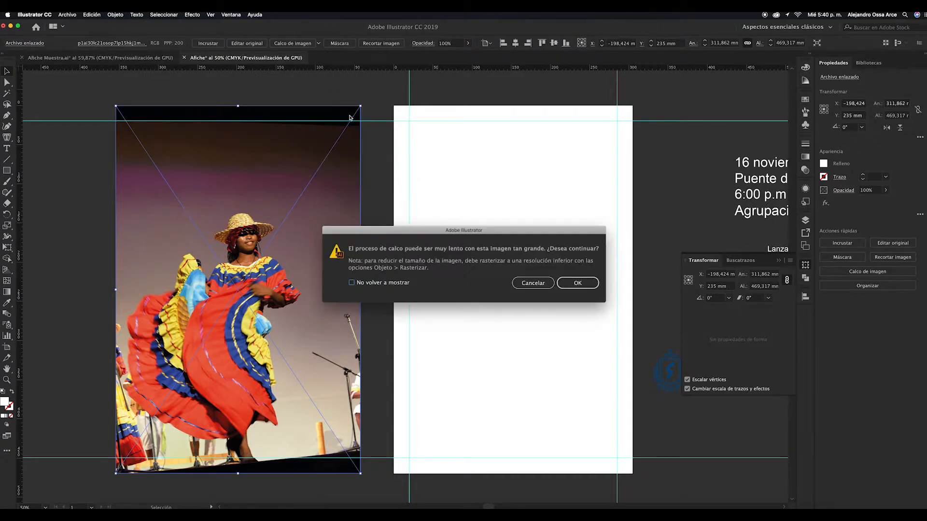
click(578, 283)
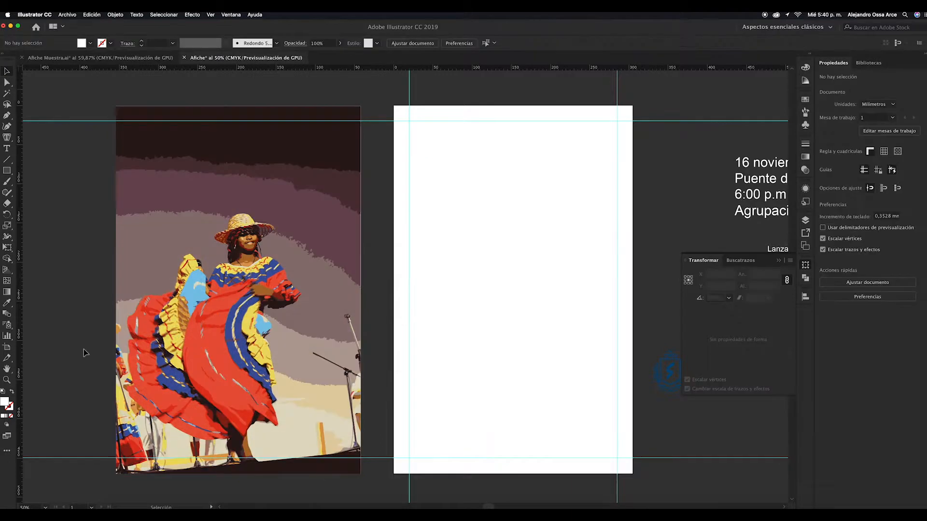
- Move the traced dancer image onto the artboard, at about X 152.5 mm, Y 226 mm
click(11, 381)
drag(241, 244, 268, 245)
drag(486, 268, 393, 271)
scroll(515, 293, right, 4)
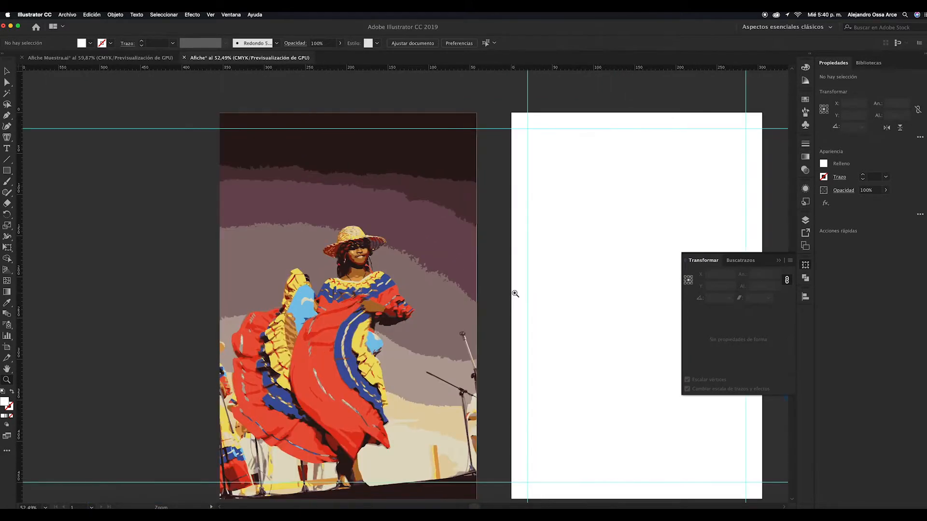
click(5, 71)
click(307, 244)
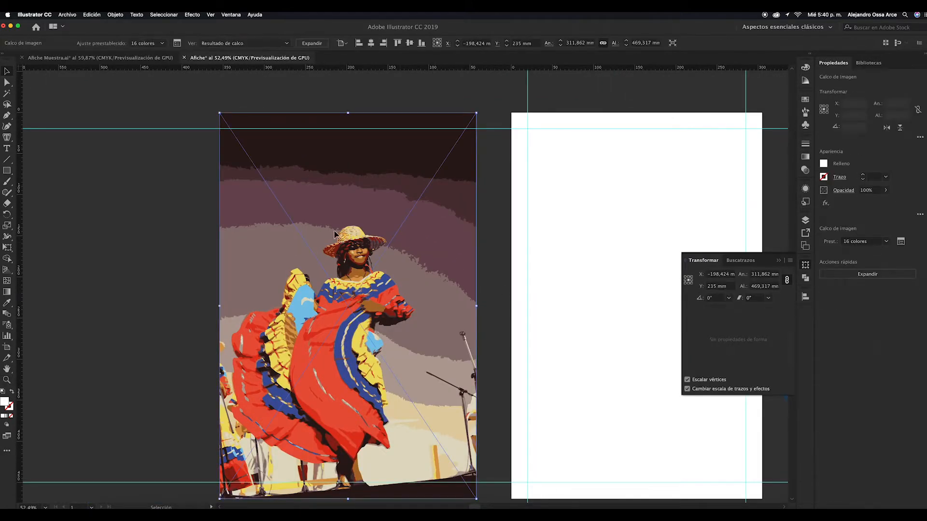
drag(222, 218, 541, 211)
scroll(427, 213, right, 1)
scroll(427, 213, right, 6)
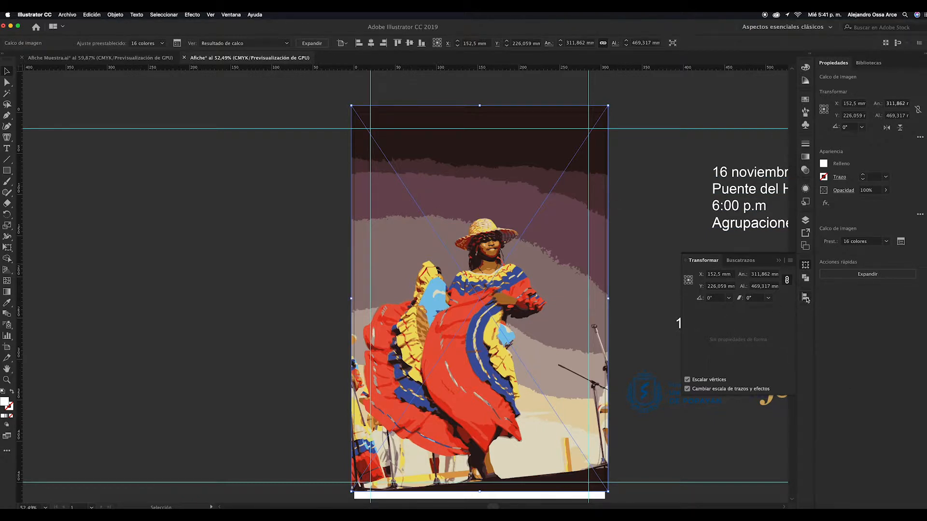
- Centre the traced image on the artboard with the Align options, using the artboard as the alignment reference
click(230, 15)
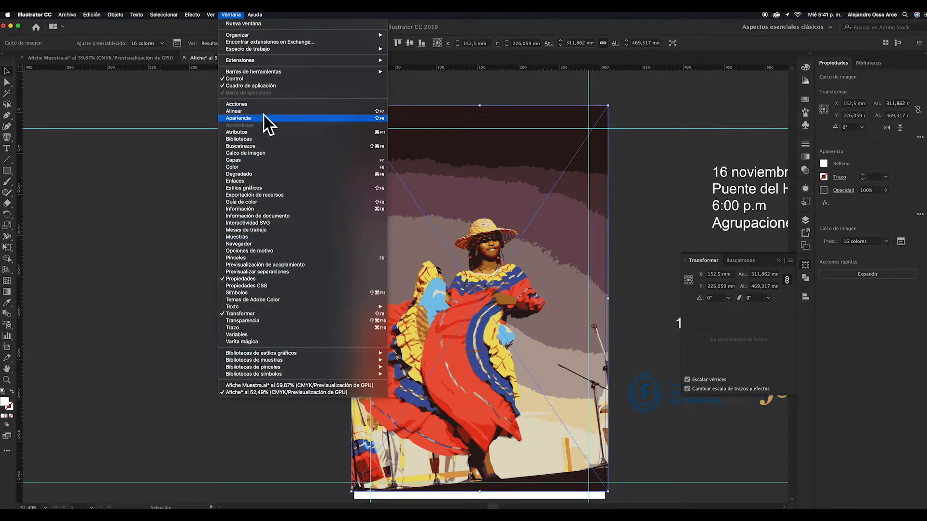
click(170, 111)
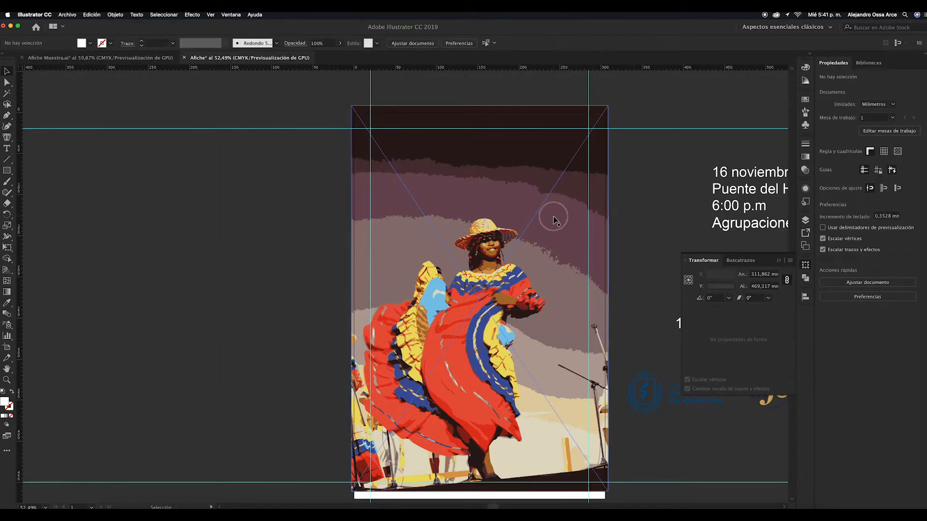
click(805, 297)
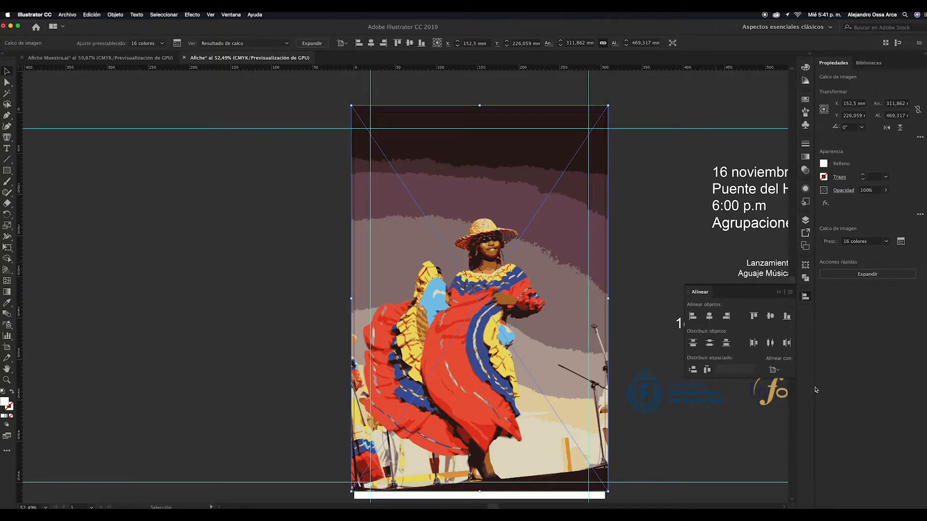
click(775, 369)
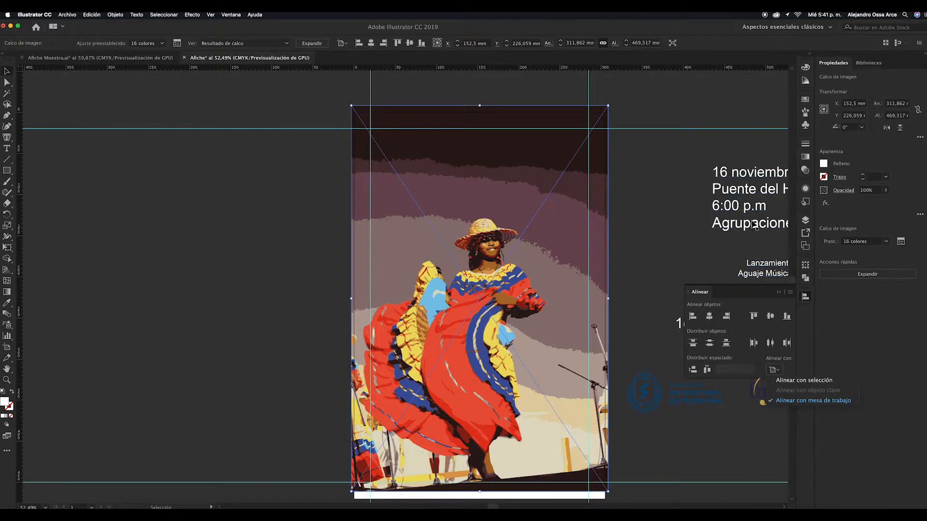
click(650, 313)
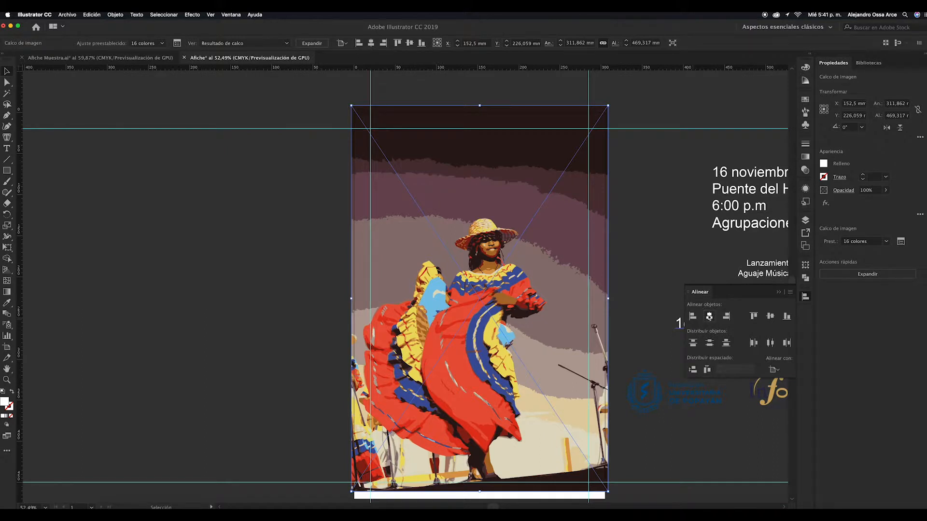
click(771, 316)
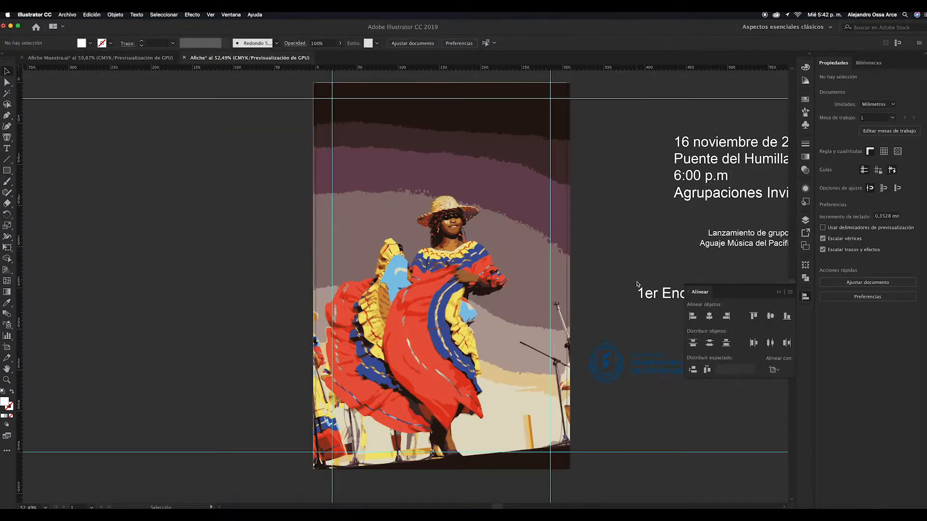
- Examine how the traced image covers the artboard's edges and margin guides, focusing on the upper part of the poster
scroll(637, 285, right, 3)
scroll(637, 284, up, 2)
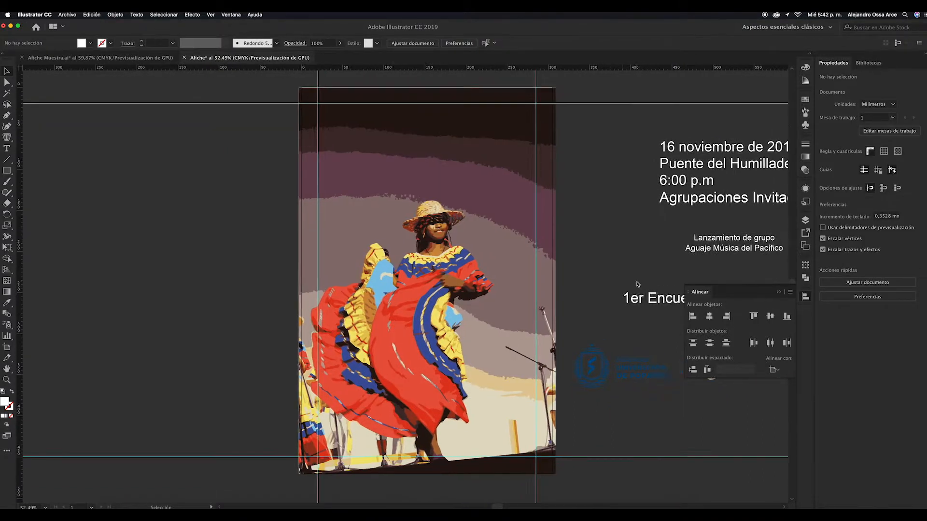
scroll(604, 277, down, 4)
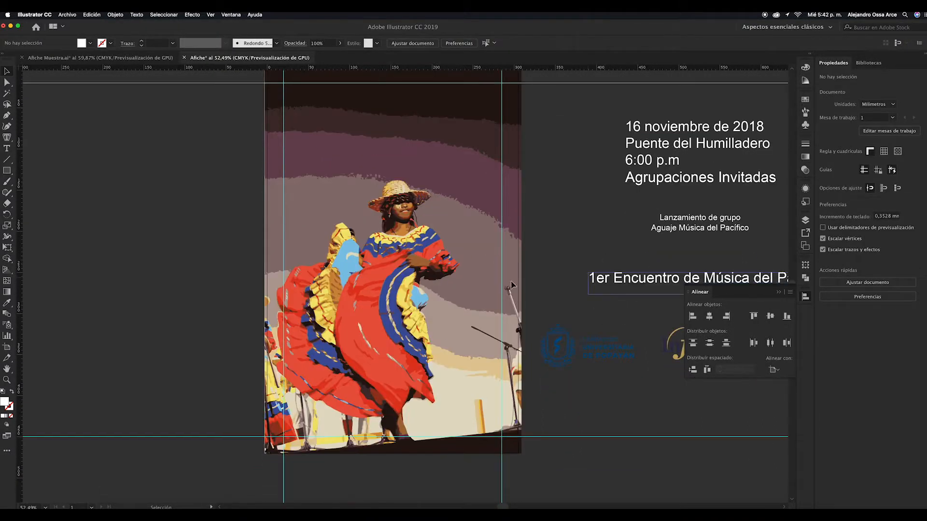
scroll(565, 201, up, 2)
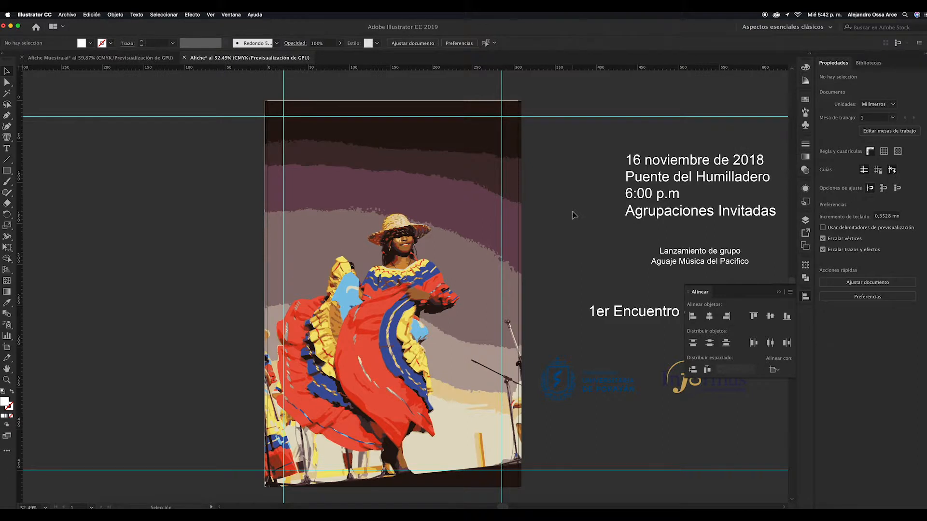
click(7, 380)
drag(363, 97, 356, 138)
drag(507, 208, 470, 207)
scroll(523, 232, down, 1)
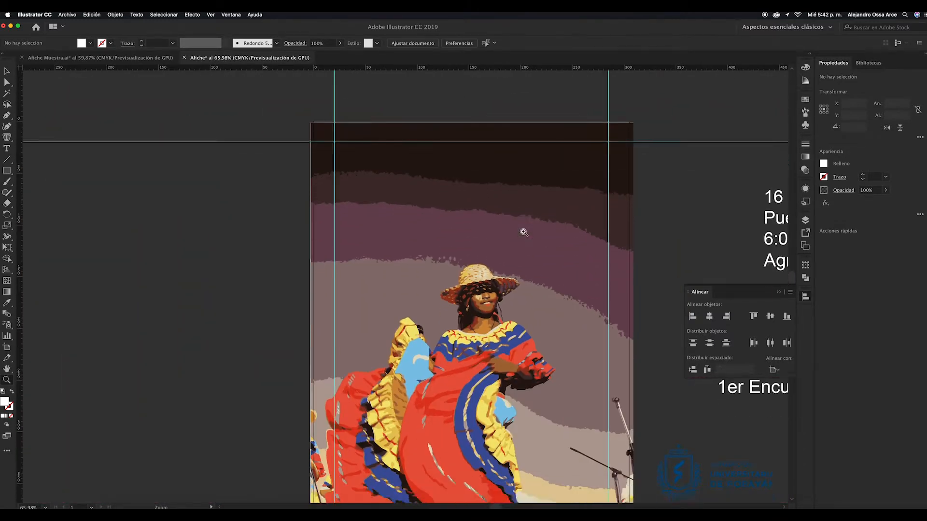
scroll(522, 231, down, 2)
scroll(523, 231, right, 2)
click(6, 72)
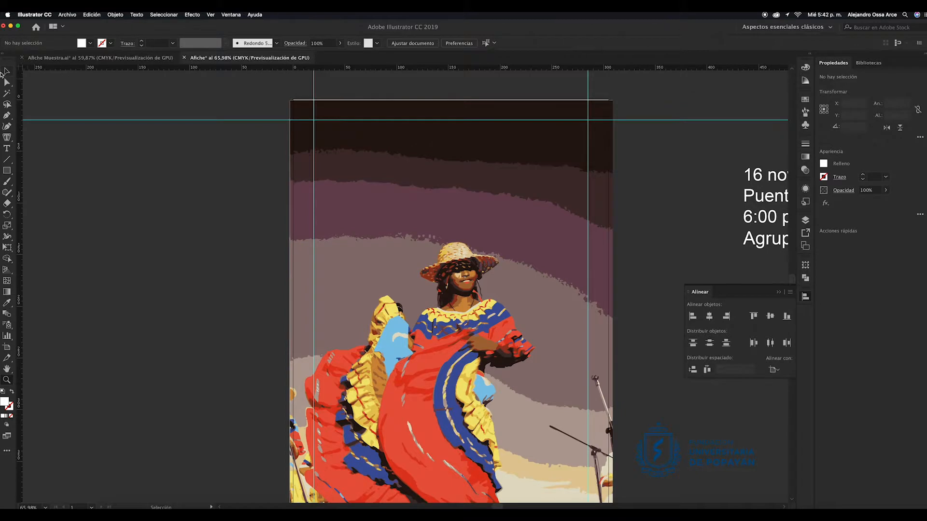
- Move the traced dancer image up to about X 152.6 mm, Y 160 mm, leaving a white strip along the artboard's lower edge
scroll(496, 234, down, 5)
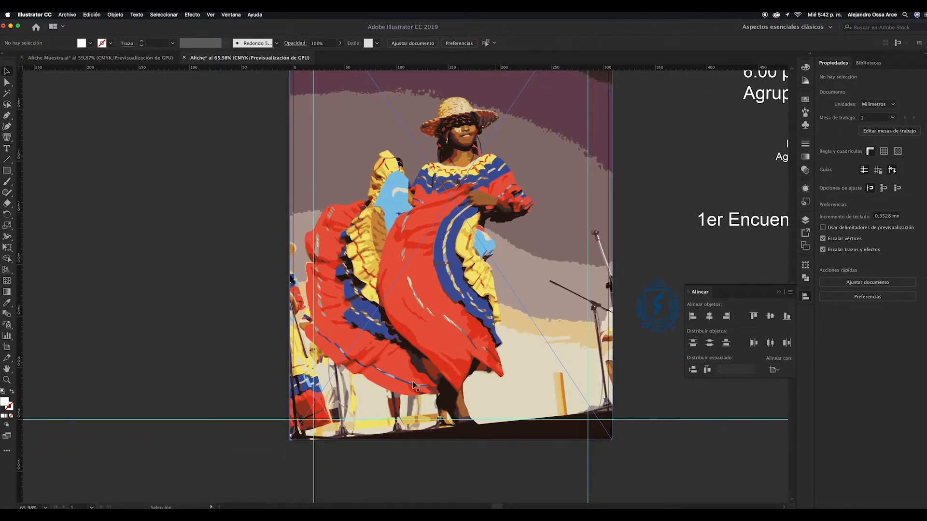
scroll(586, 323, right, 5)
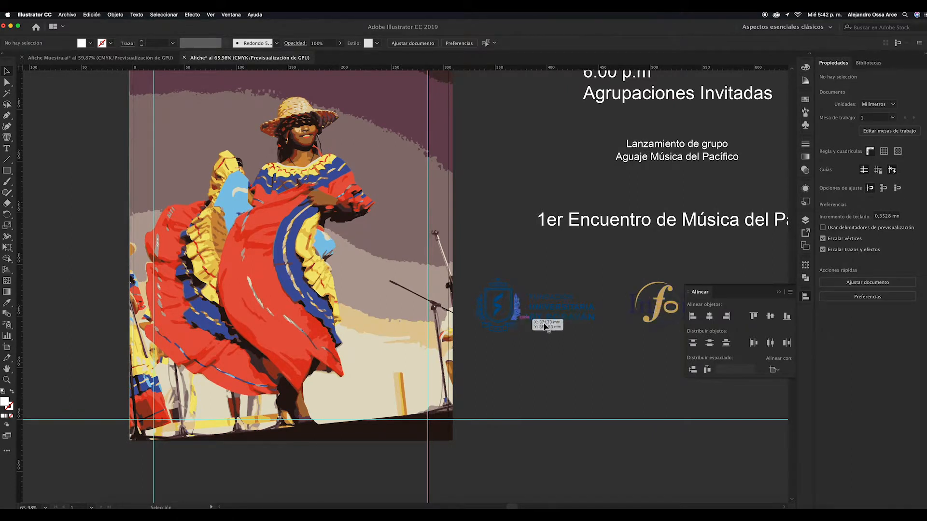
scroll(580, 385, left, 2)
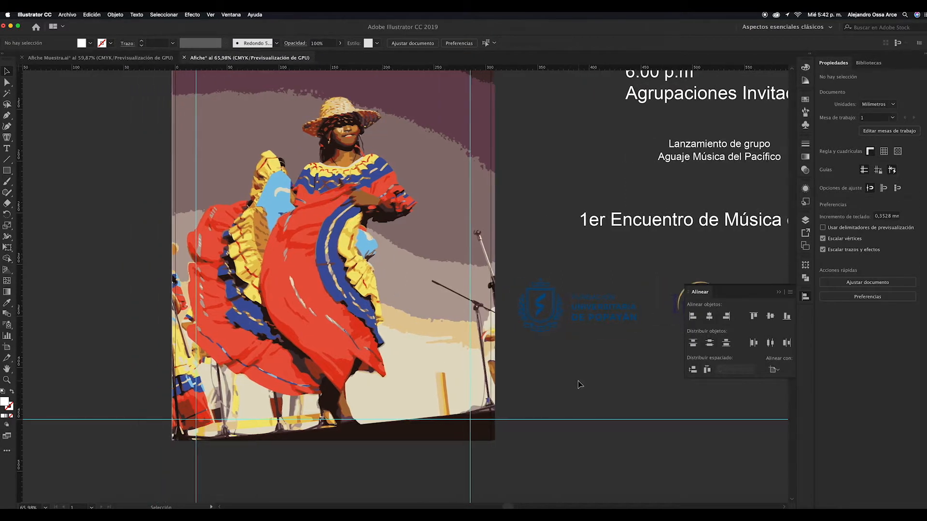
scroll(560, 379, up, 4)
click(436, 345)
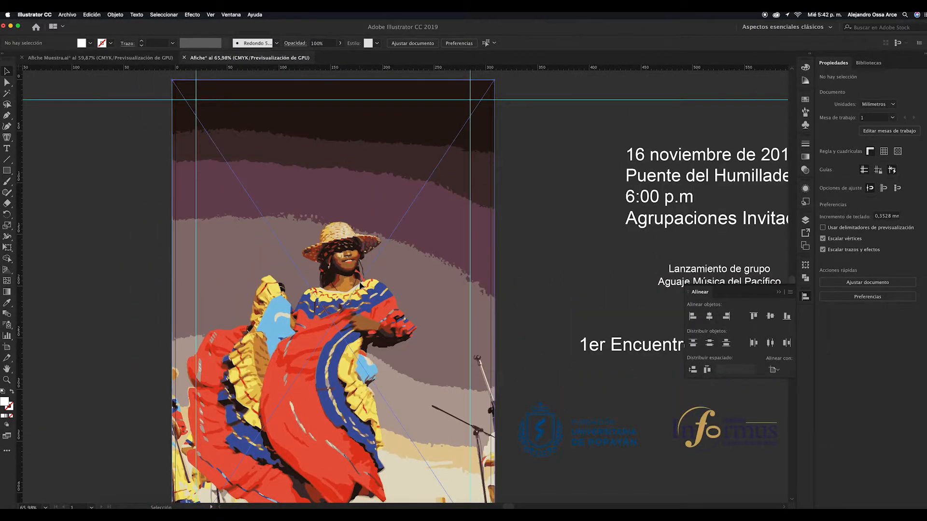
scroll(382, 294, up, 3)
drag(375, 331, 376, 274)
scroll(554, 339, down, 6)
scroll(554, 339, up, 1)
scroll(553, 339, up, 6)
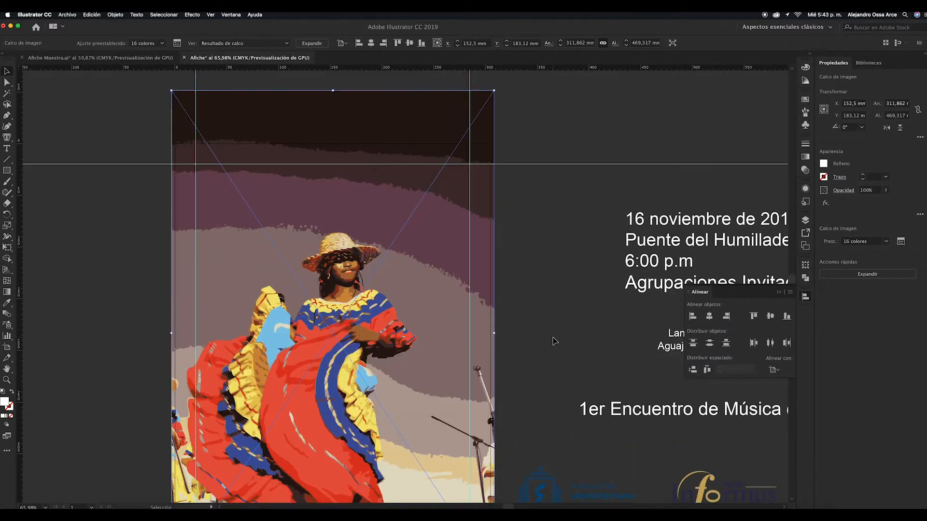
drag(377, 374, 379, 351)
click(517, 333)
- Place the logo group in the white strip, centred horizontally on the artboard, and nudge it up to about Y 423.4 mm
scroll(533, 309, down, 6)
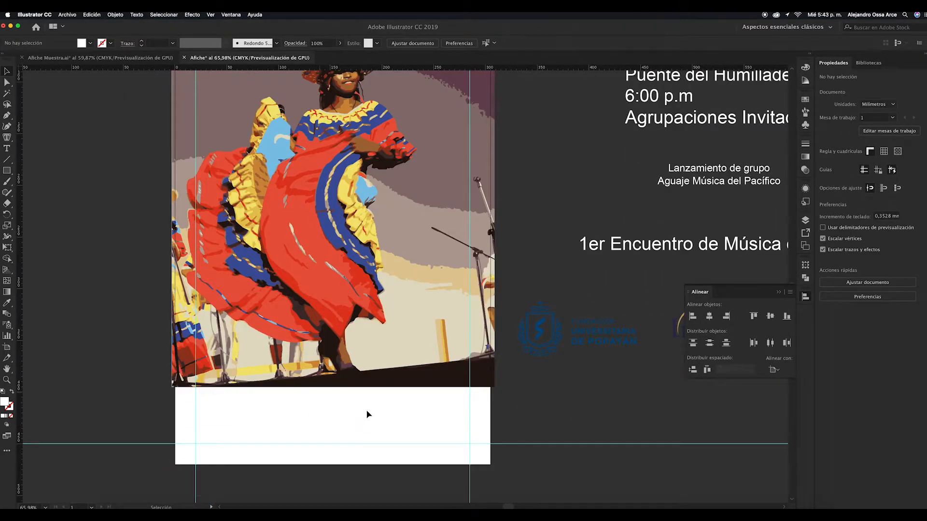
drag(620, 335, 301, 428)
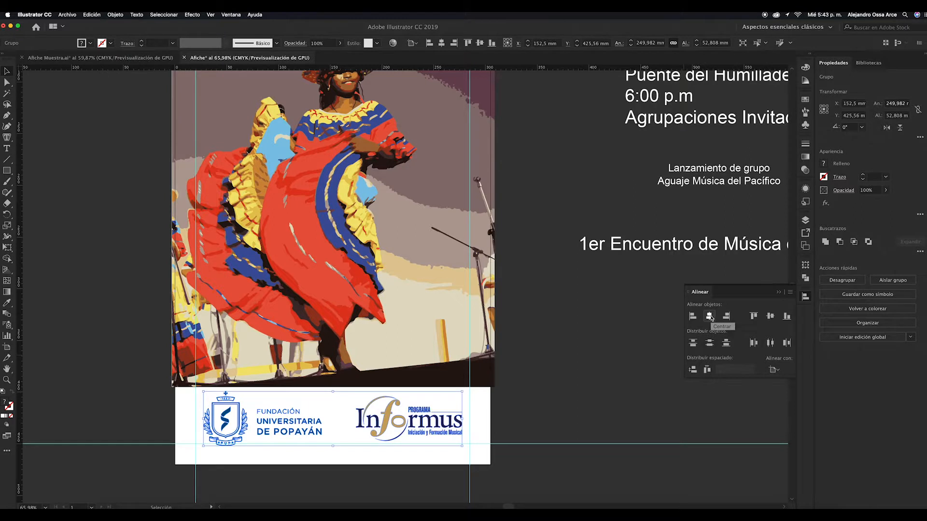
key(Up)
key(Up)
key(Up)
key(Up)
key(Up)
key(Up)
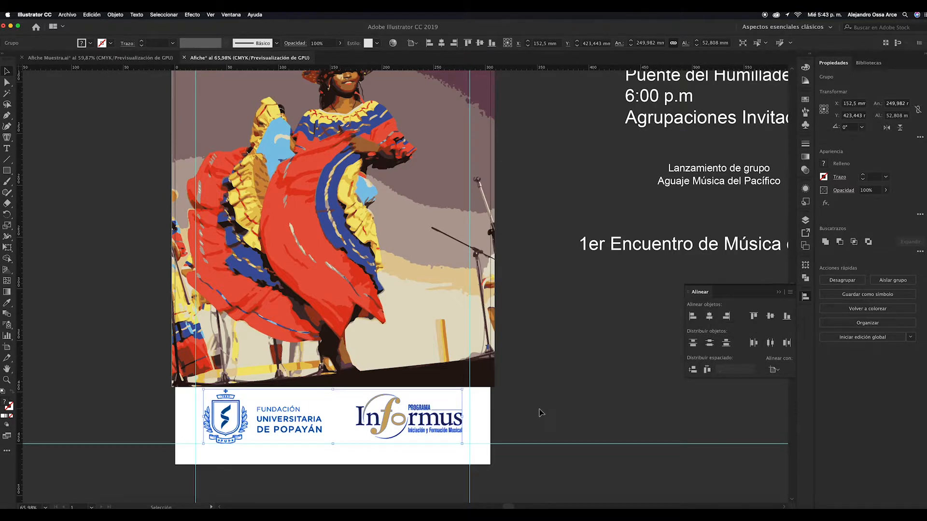
- Scale the logo group down proportionally to about 228 × 48 mm and centre it horizontally on the artboard
key(e)
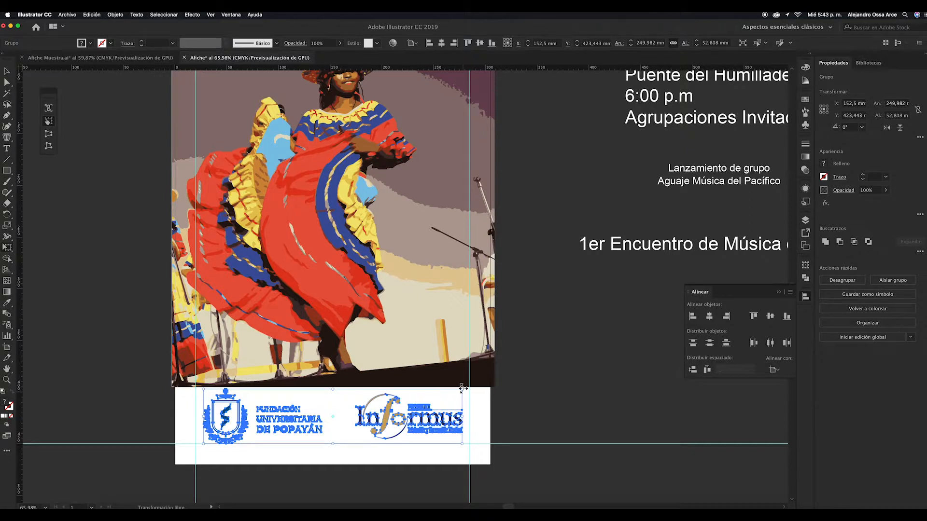
key(v)
click(7, 247)
drag(461, 390, 439, 394)
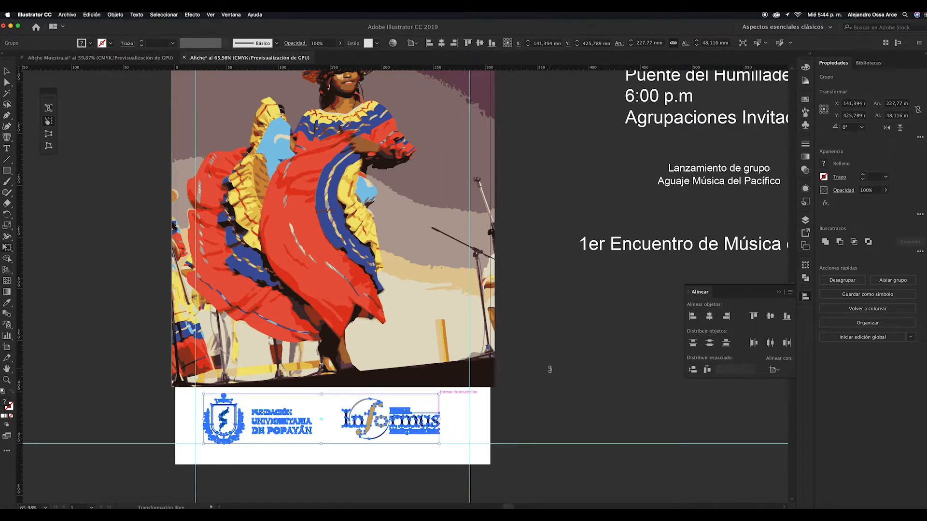
click(709, 316)
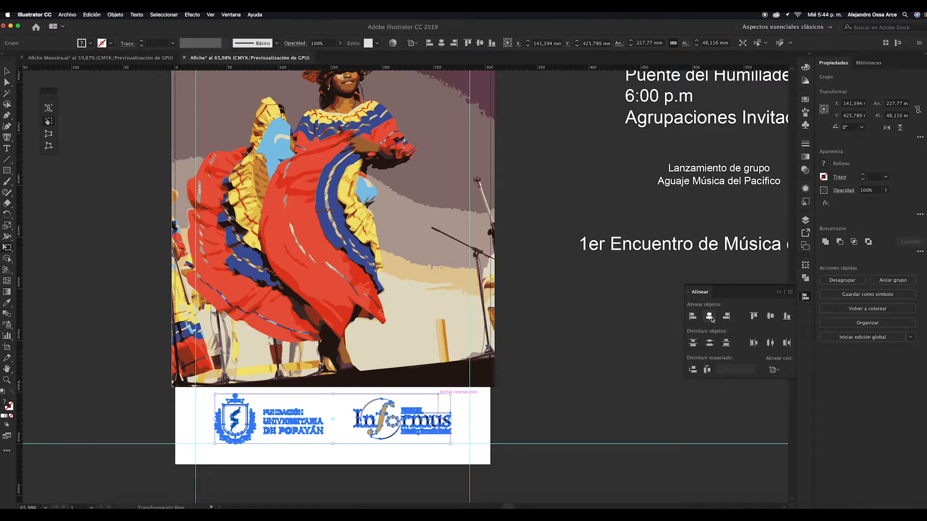
click(108, 196)
- Move the event details text with date, place and time onto the poster against the left margin guide, at about X 131.5 mm, Y 165 mm
scroll(108, 196, up, 2)
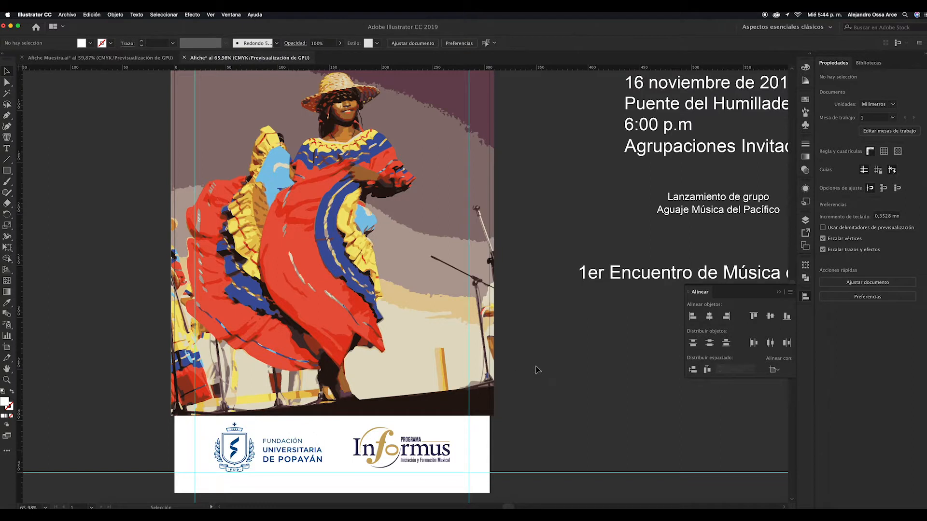
scroll(535, 372, up, 5)
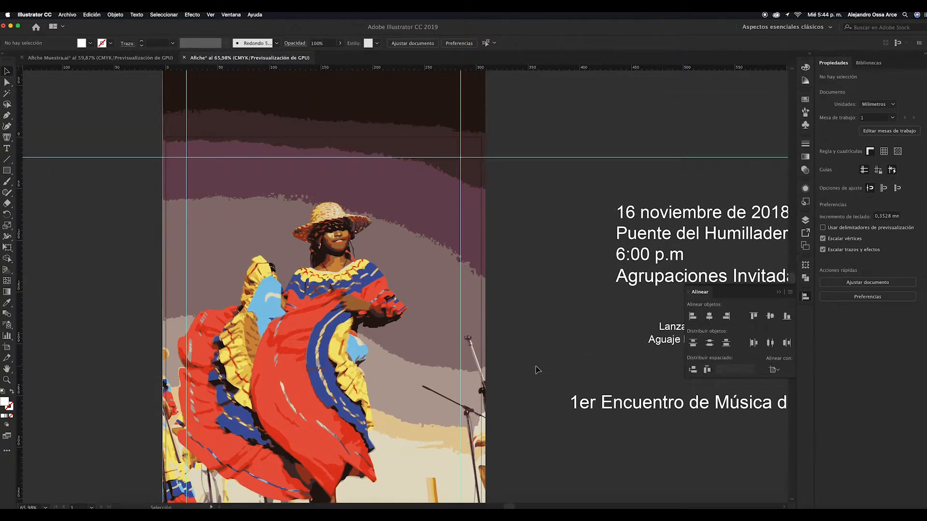
scroll(536, 370, down, 3)
scroll(536, 370, right, 1)
click(660, 189)
drag(661, 189, 231, 248)
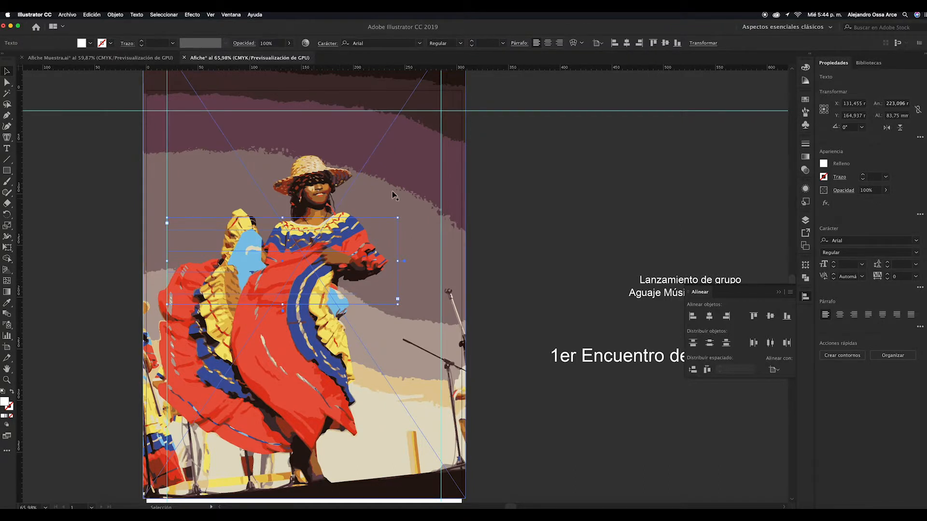
- Send the traced dancer image to the back of the stacking order
click(437, 187)
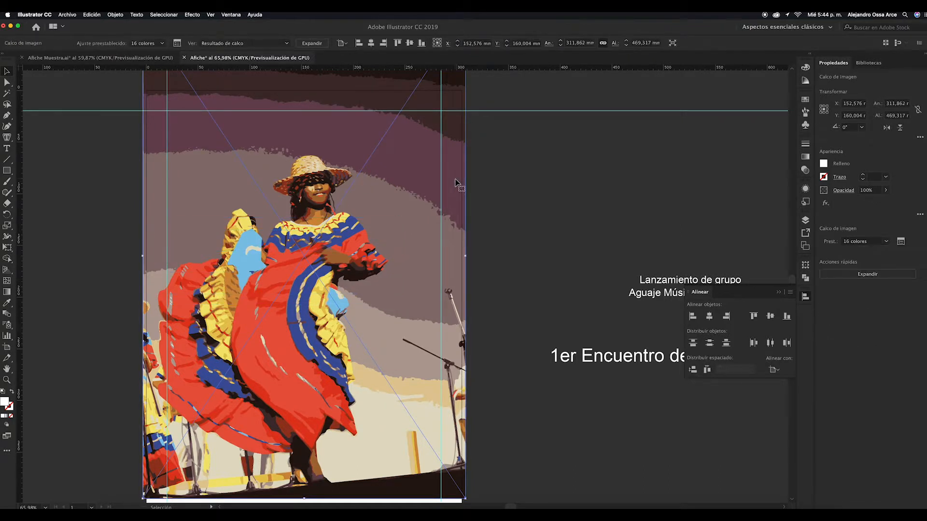
right_click(456, 180)
mouse_move(491, 257)
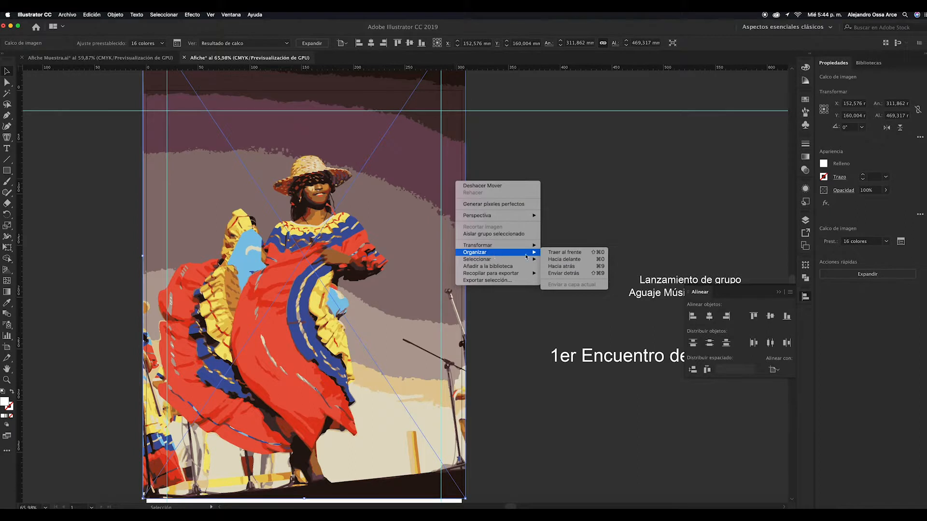
click(575, 274)
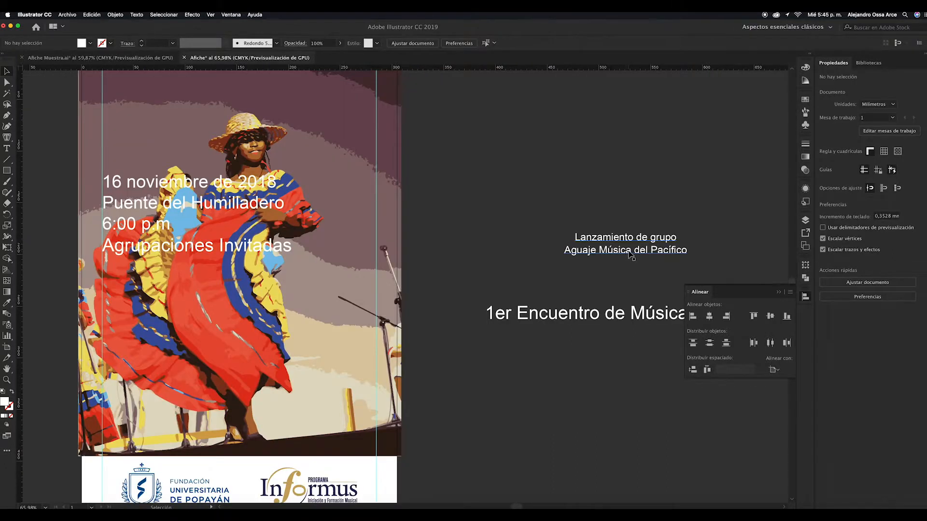
- Shift the "Lanzamiento de grupo" text left outside the artboard and bring it and the "1er Encuentro" title to the front
drag(631, 256, 573, 258)
click(458, 275)
scroll(459, 275, right, 3)
drag(397, 195, 558, 370)
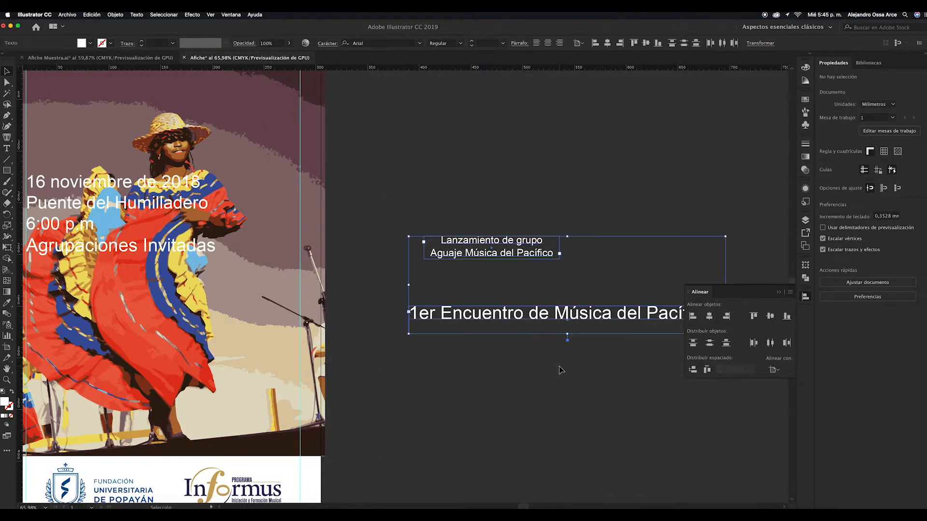
right_click(482, 256)
mouse_move(513, 293)
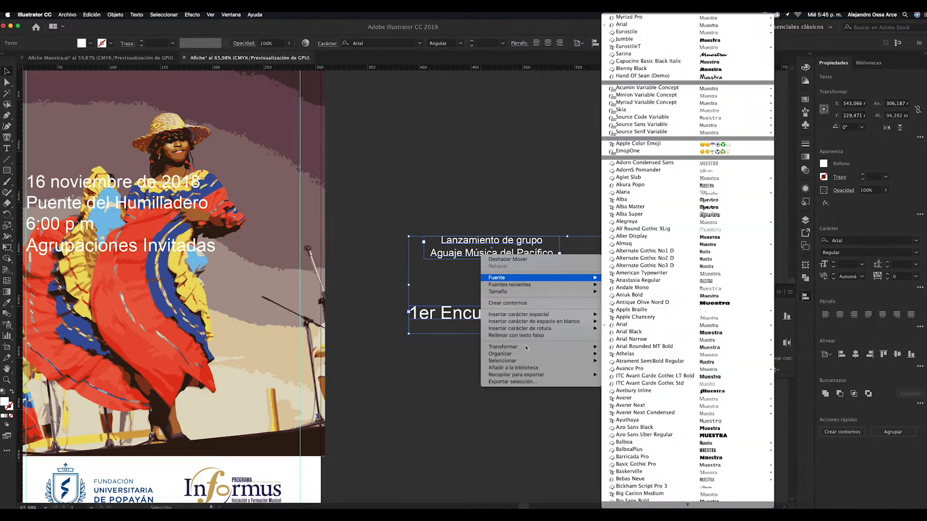
mouse_move(524, 356)
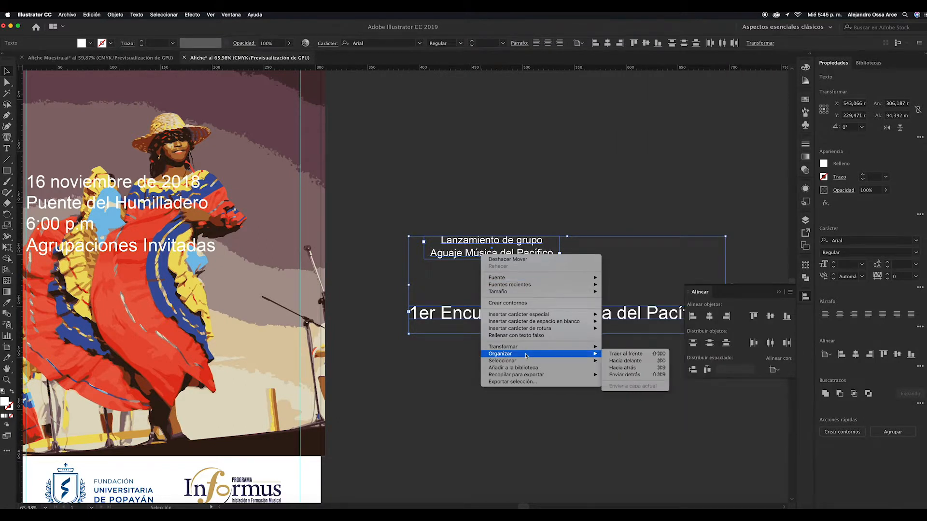
click(634, 355)
click(396, 197)
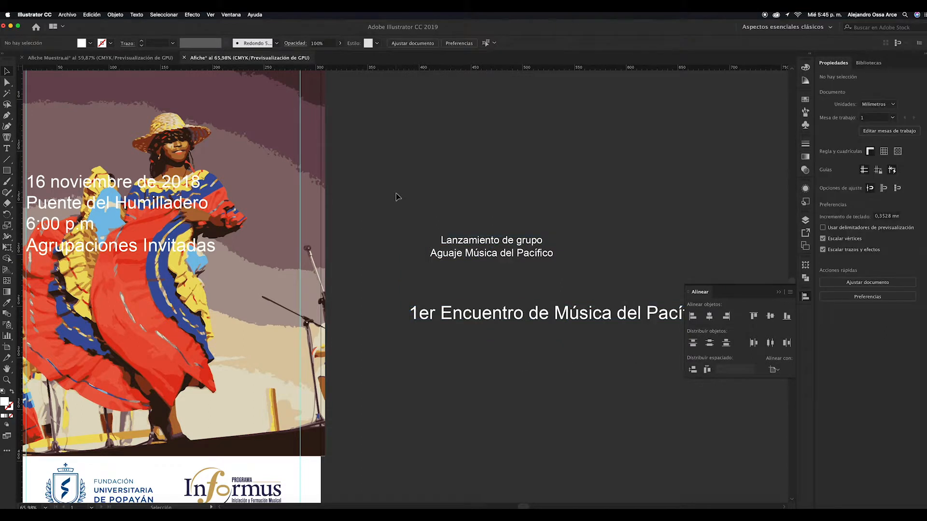
drag(393, 190, 540, 341)
right_click(495, 320)
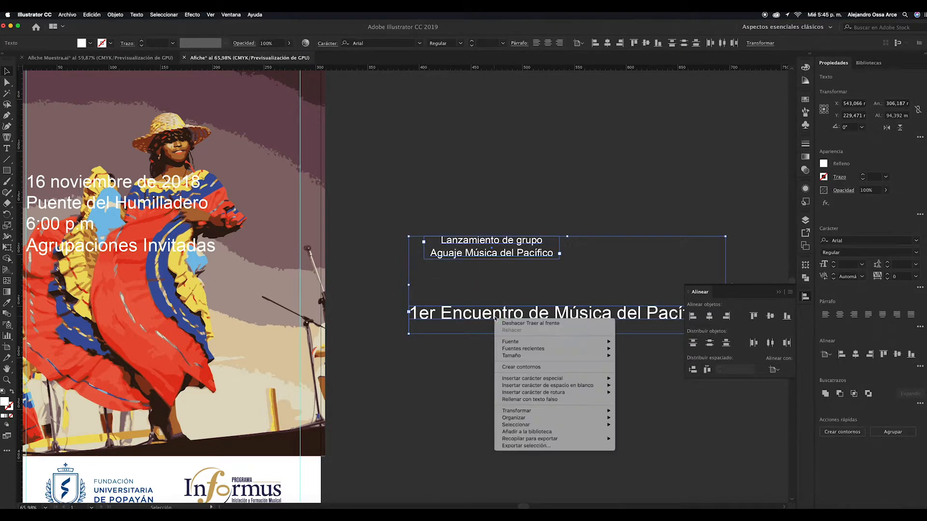
mouse_move(541, 413)
click(473, 374)
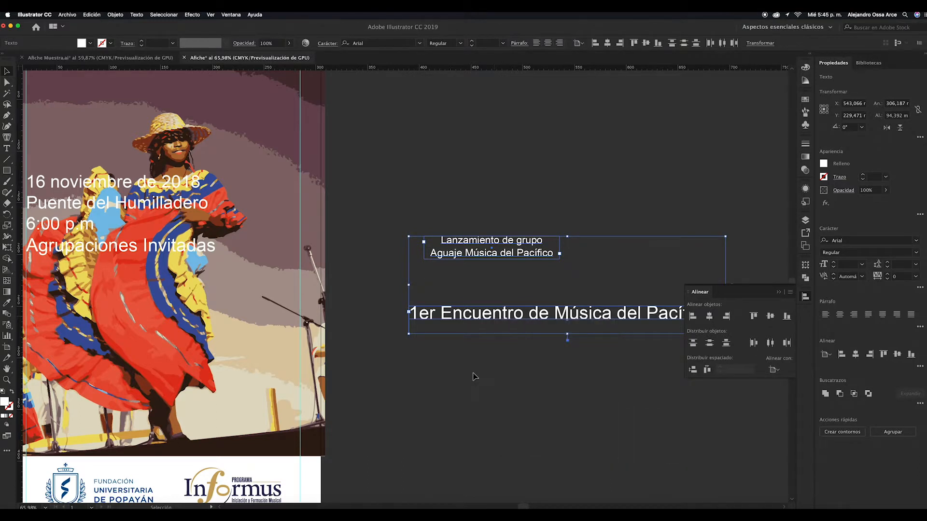
click(474, 376)
- Move the "Lanzamiento de grupo" text onto the dancer's lower skirt and raise the title beside the artboard to about X 519.6 mm, Y 100 mm
scroll(474, 376, left, 3)
scroll(474, 376, up, 2)
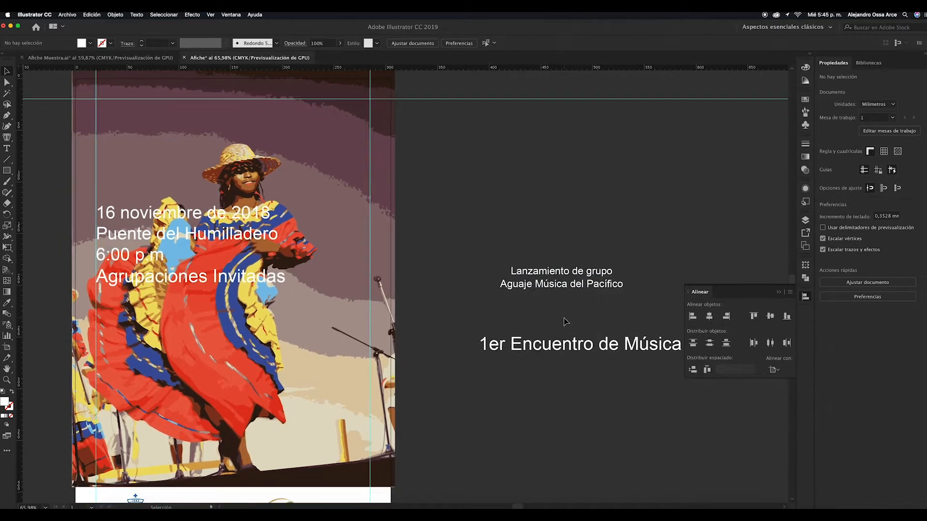
drag(569, 289, 191, 384)
scroll(386, 401, up, 3)
scroll(386, 400, left, 1)
drag(588, 422, 564, 254)
scroll(621, 323, right, 5)
scroll(506, 326, left, 5)
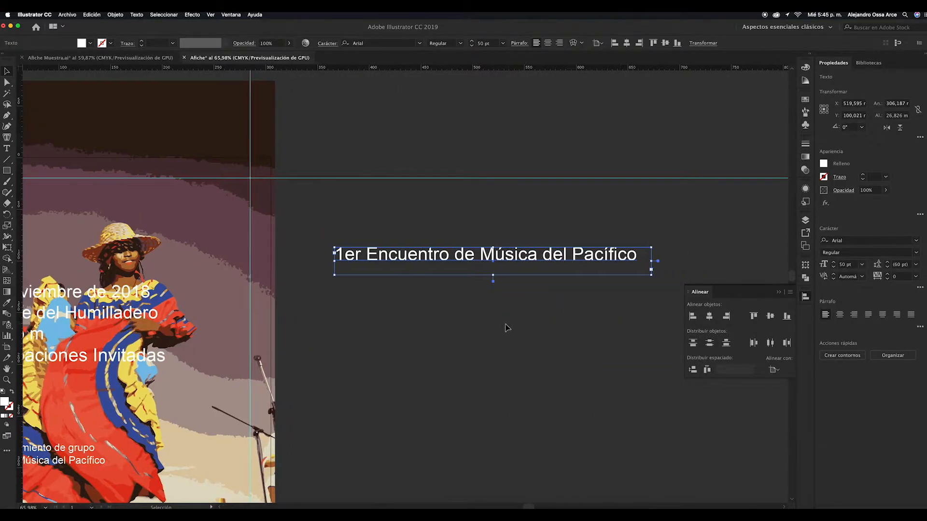
- Lower the event details text to about Y 193 mm and shift the "Lanzamiento de grupo" text right, towards the middle of the poster
click(144, 337)
drag(144, 337, 144, 366)
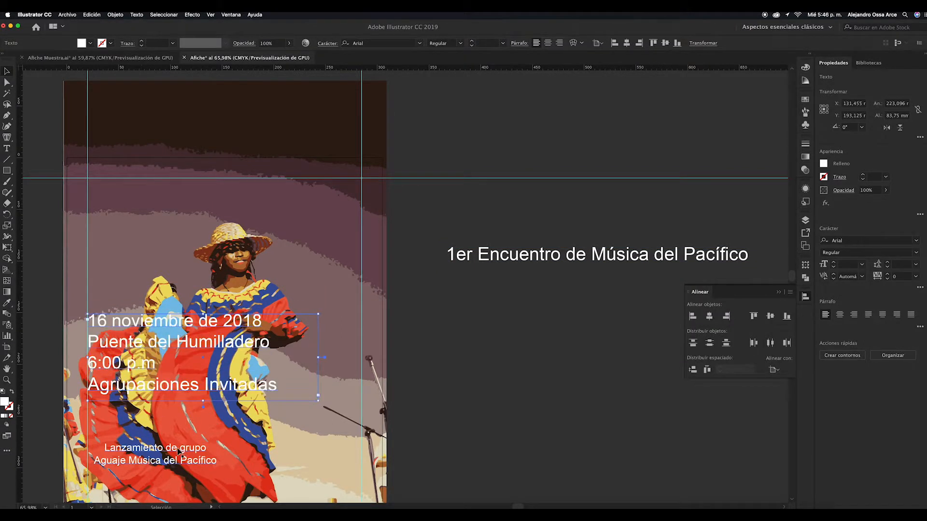
drag(169, 453, 244, 456)
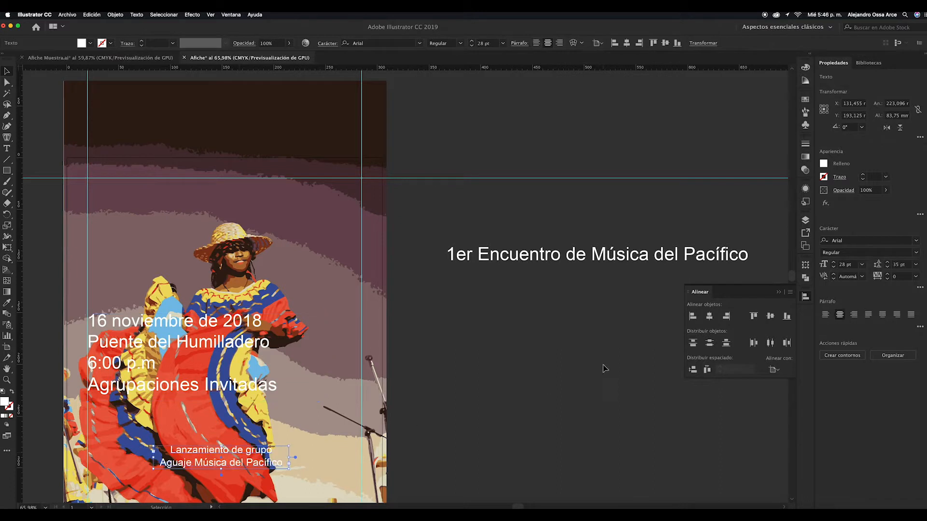
click(602, 368)
- Select all the characters of the "1er Encuentro de Música del Pacífico" title with the Type tool, and return to selecting its text frame
scroll(599, 367, right, 5)
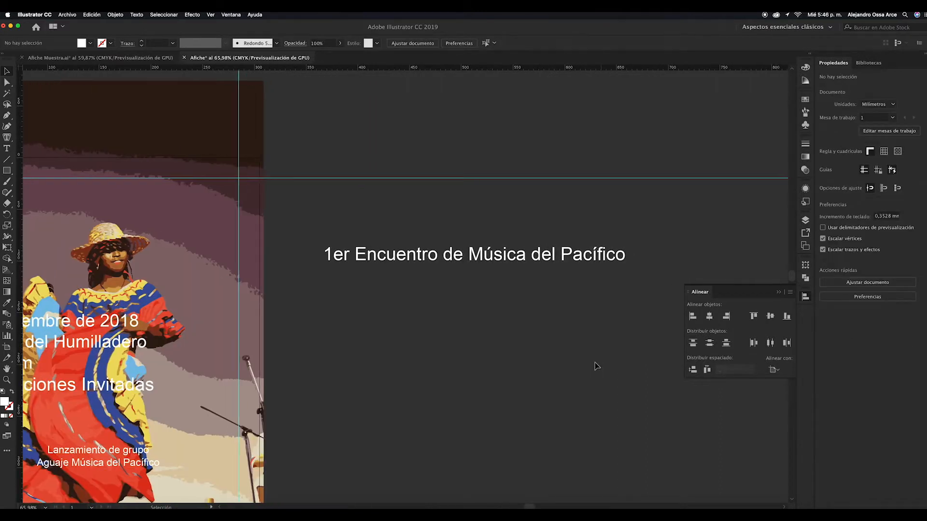
click(6, 149)
click(525, 253)
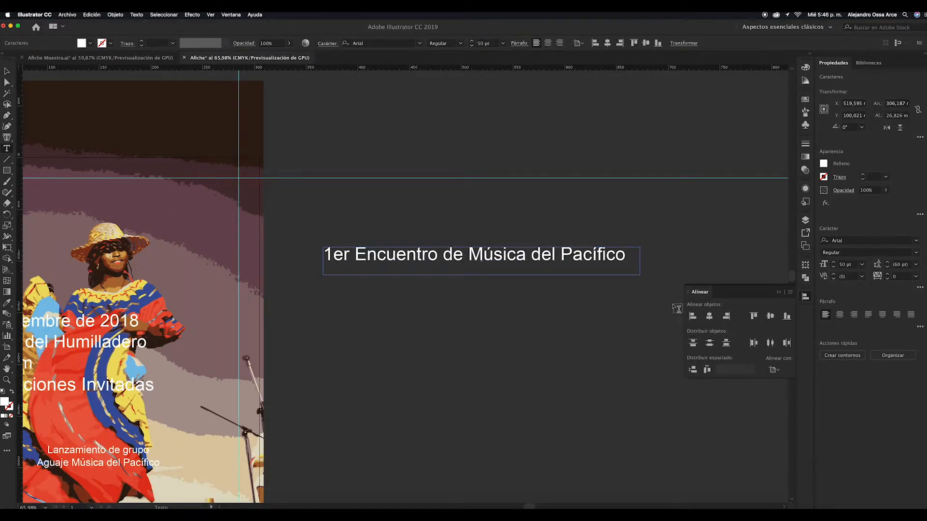
key(super+a)
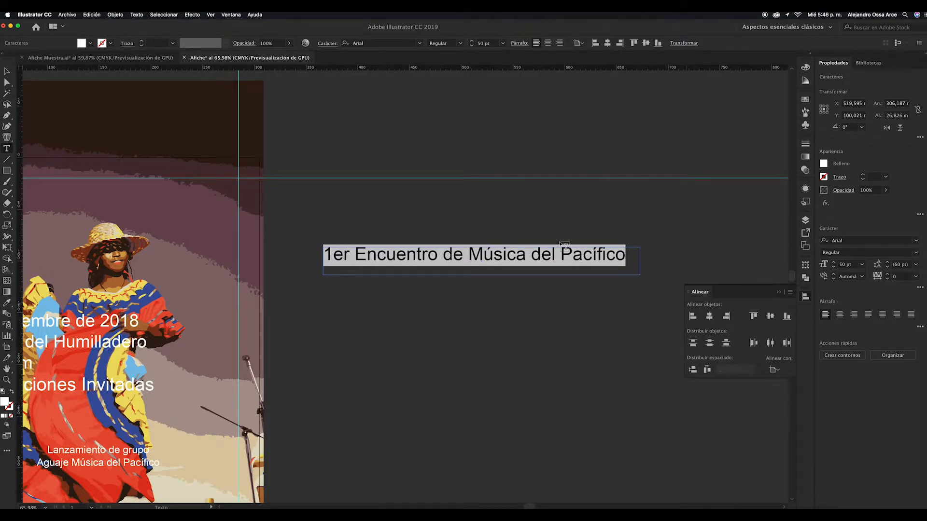
click(464, 255)
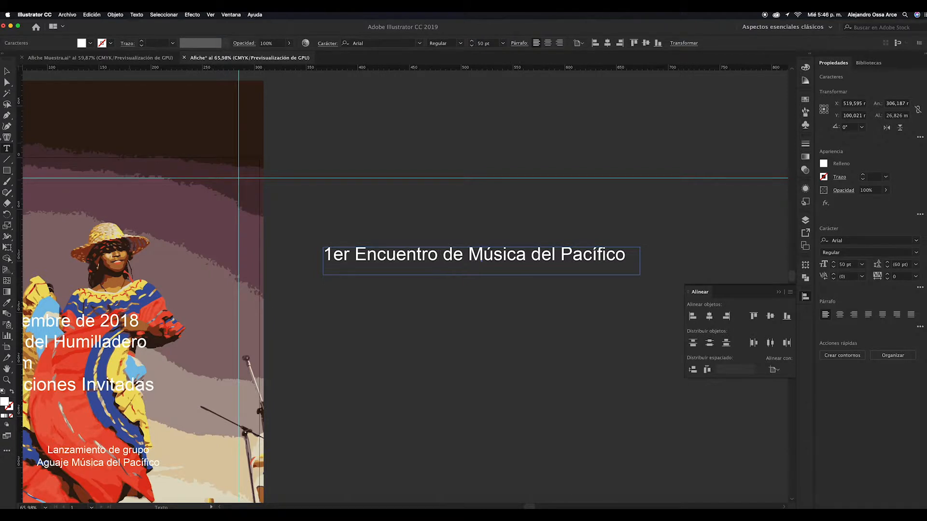
click(7, 149)
drag(430, 260, 439, 261)
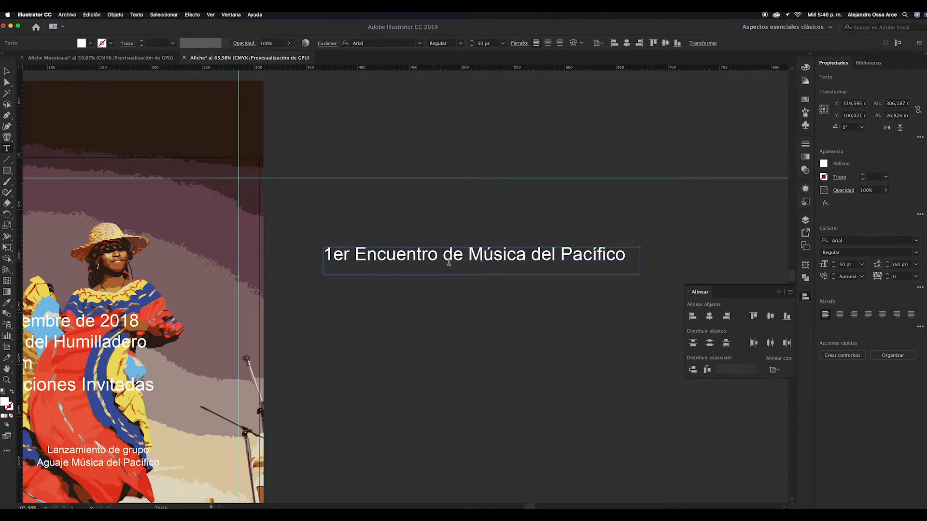
click(470, 256)
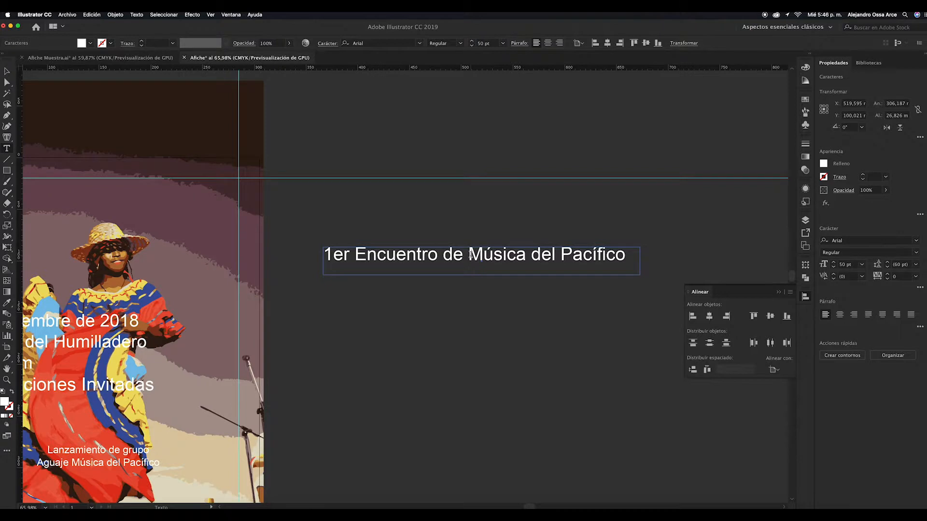
key(super+a)
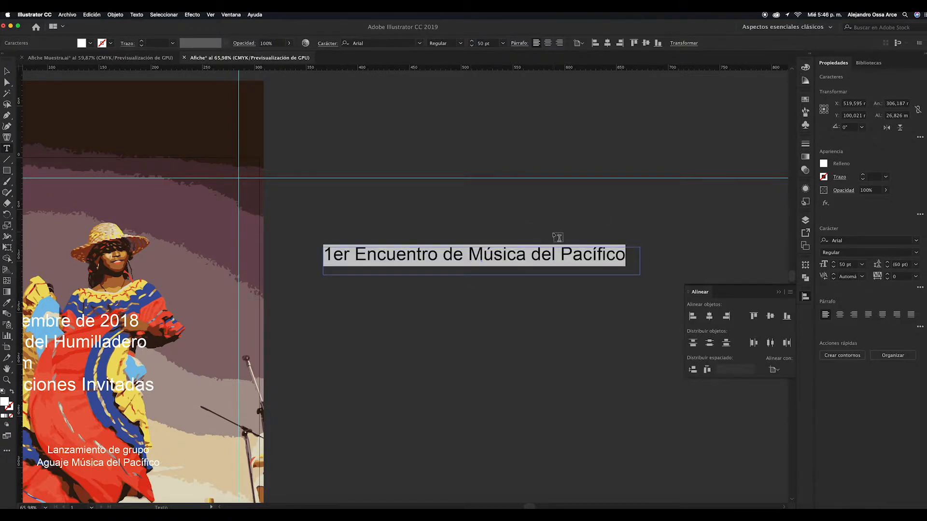
click(6, 72)
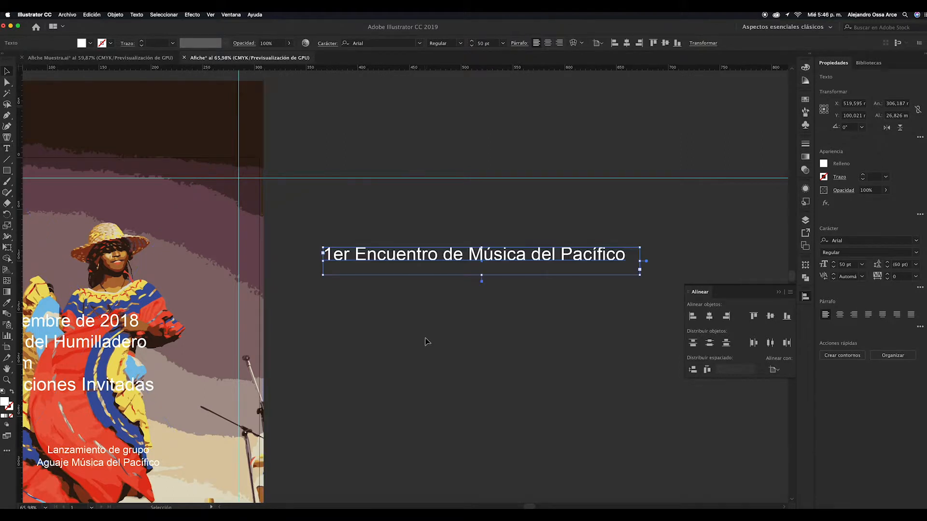
- Set the font of the whole "1er Encuentro de Música del Pacífico" title to Jumble
click(426, 340)
click(5, 148)
drag(626, 255, 323, 248)
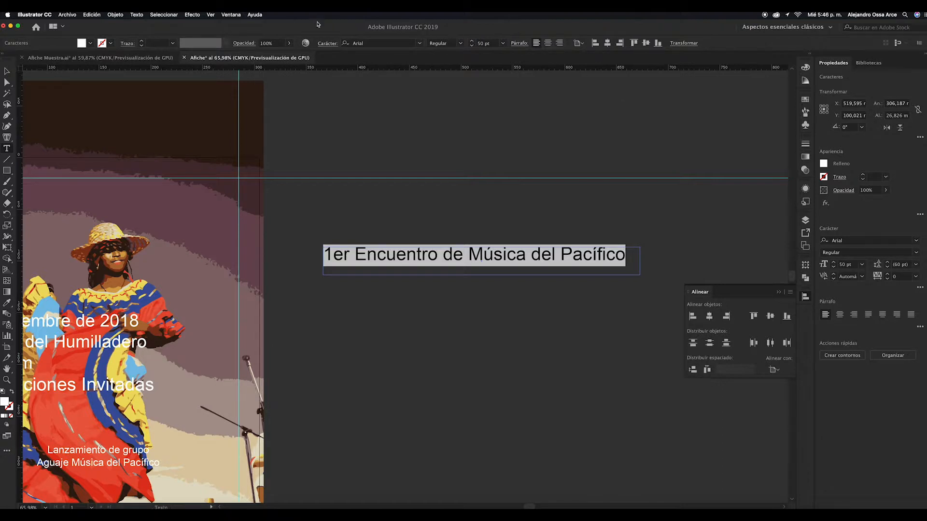
click(917, 242)
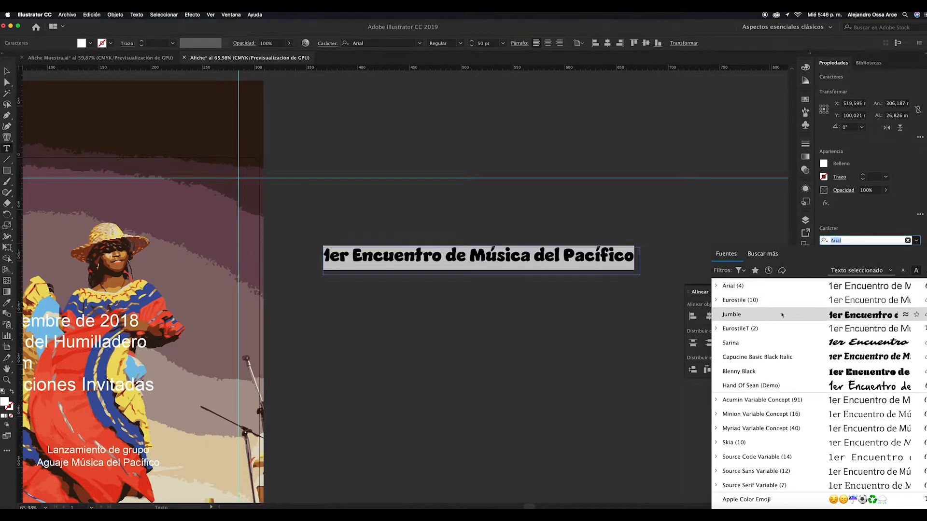
click(732, 316)
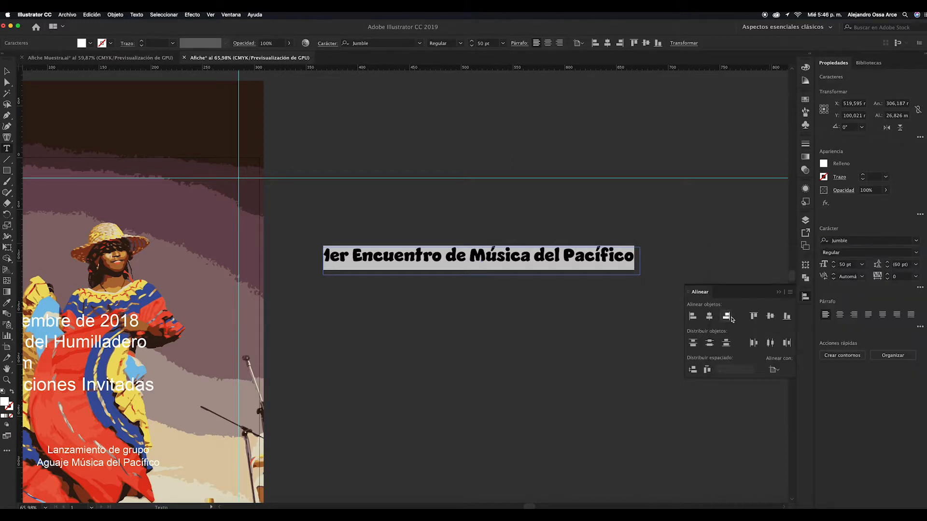
- Resize the title's text frame to about 162 × 96 mm so the text wraps onto two lines
click(7, 72)
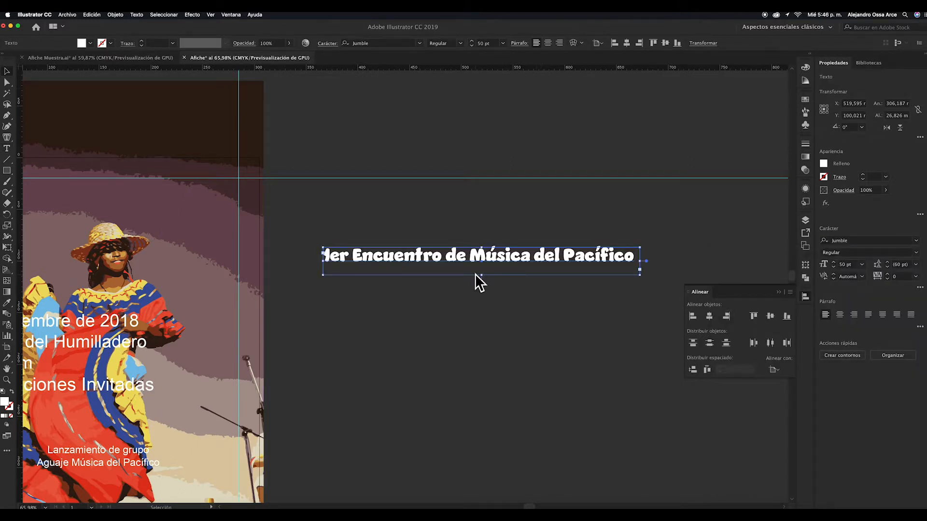
drag(482, 276, 482, 304)
drag(639, 276, 491, 278)
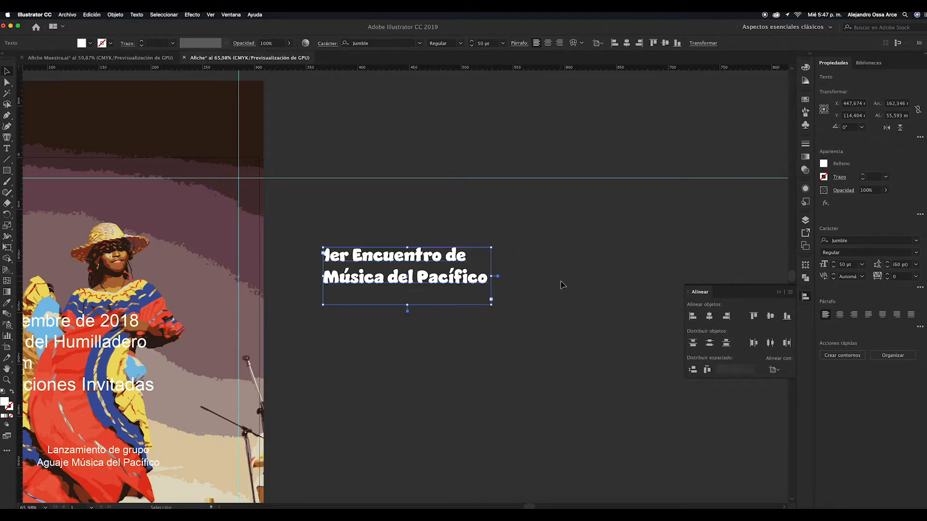
click(562, 285)
click(365, 281)
drag(408, 307, 407, 347)
- Enlarge the "1" at the start of the title to 79 pt
click(7, 149)
click(322, 253)
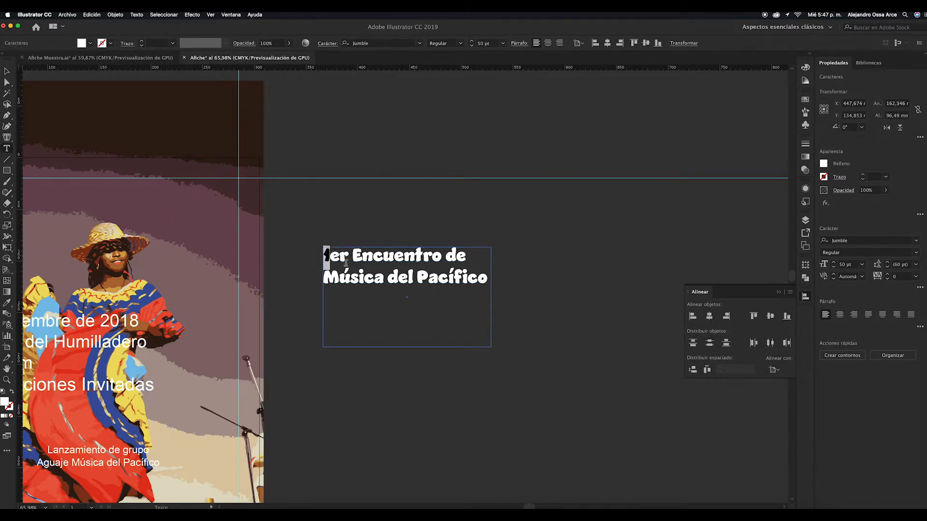
drag(330, 255, 323, 254)
click(853, 265)
key(Up)
key(Up)
key(Up)
key(Up)
key(Up)
key(Up)
key(Up)
key(Up)
key(Up)
key(Up)
key(Up)
key(Up)
key(Up)
key(Up)
key(Up)
key(Up)
key(Up)
key(Up)
key(Up)
key(Up)
key(Up)
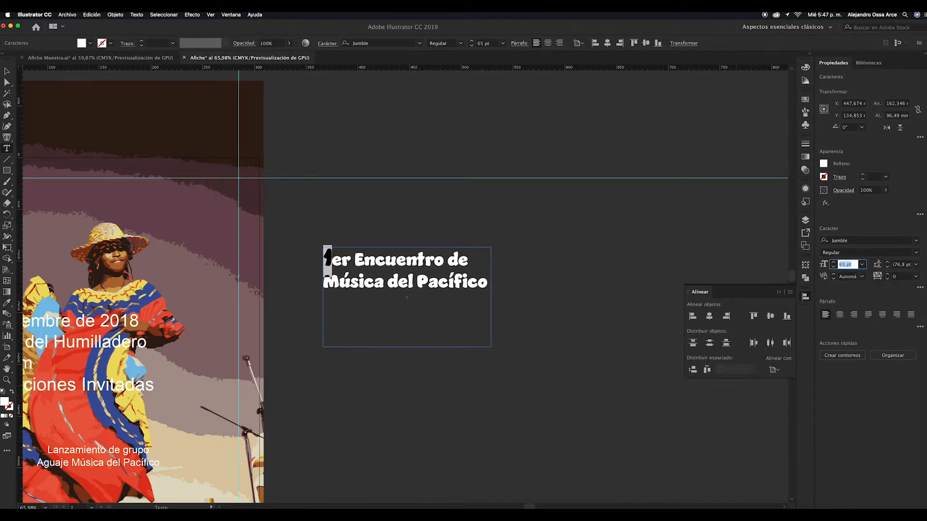
key(Up)
key(Up)
key(Up)
key(Up)
key(Up)
key(Up)
- Reduce the "er" after the title's "1" to 35 pt
click(352, 263)
drag(352, 263, 334, 263)
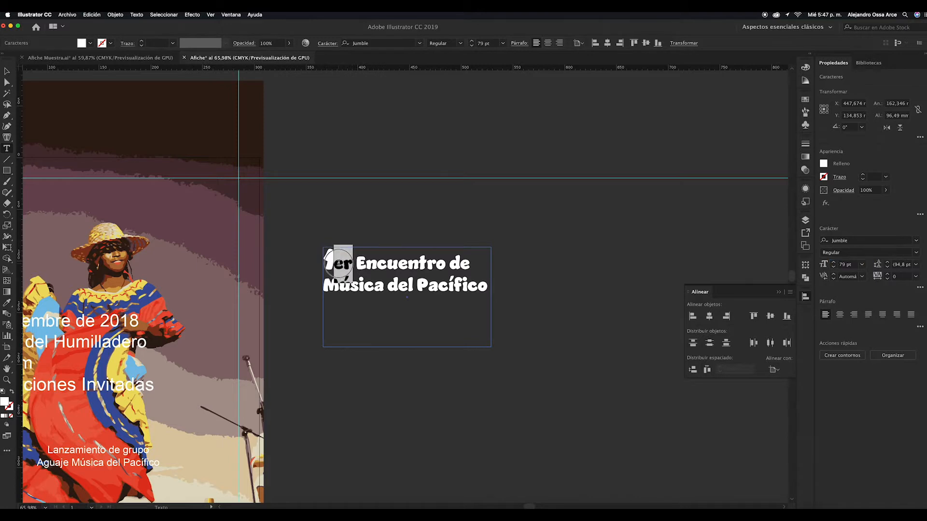
click(849, 264)
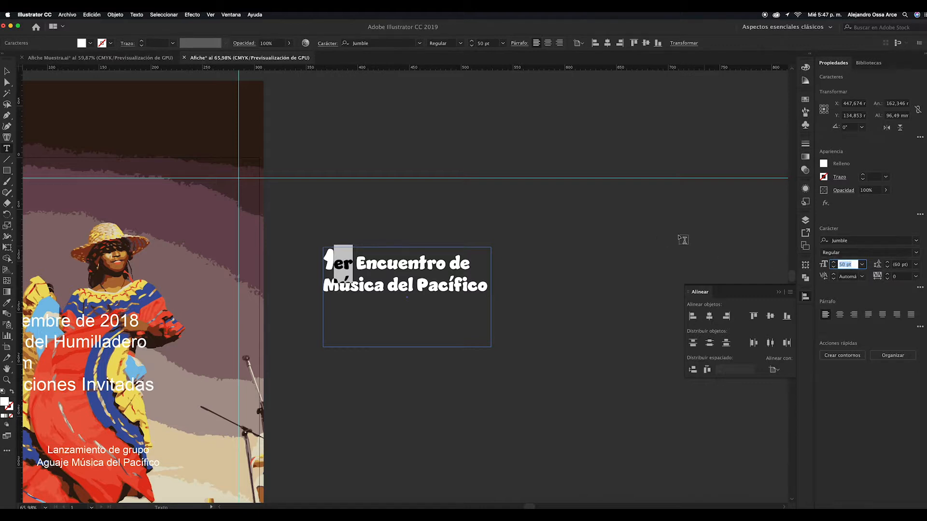
key(Down)
key(Down)
key(Down)
key(Down)
key(Down)
key(Down)
key(Down)
key(Down)
key(Down)
key(Down)
key(Down)
key(Down)
key(Down)
key(Down)
key(Down)
key(Down)
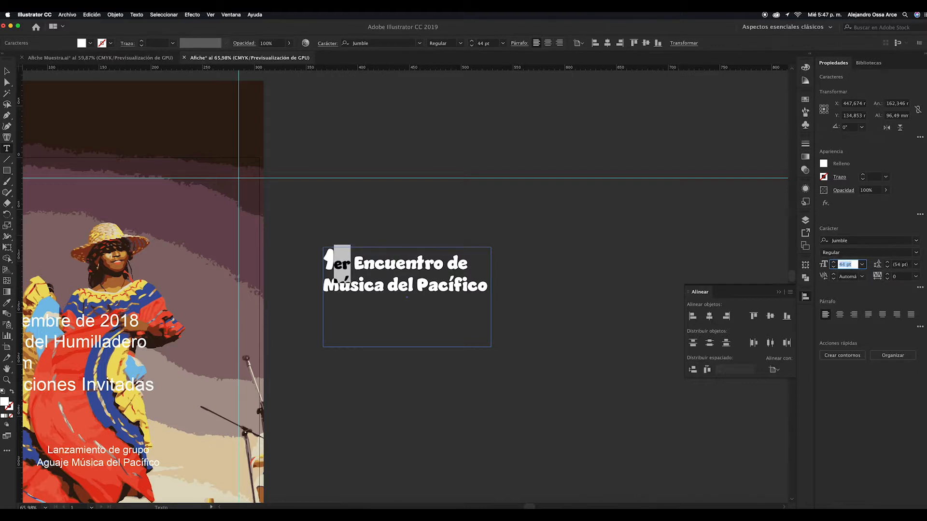
key(Up)
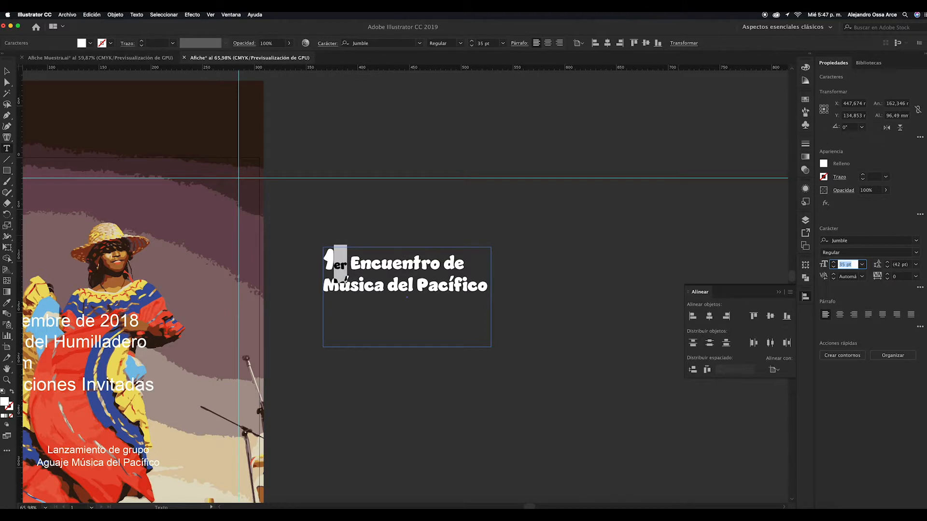
- Raise the title's "er" as a superscript with a baseline shift of about 24 pt
click(922, 328)
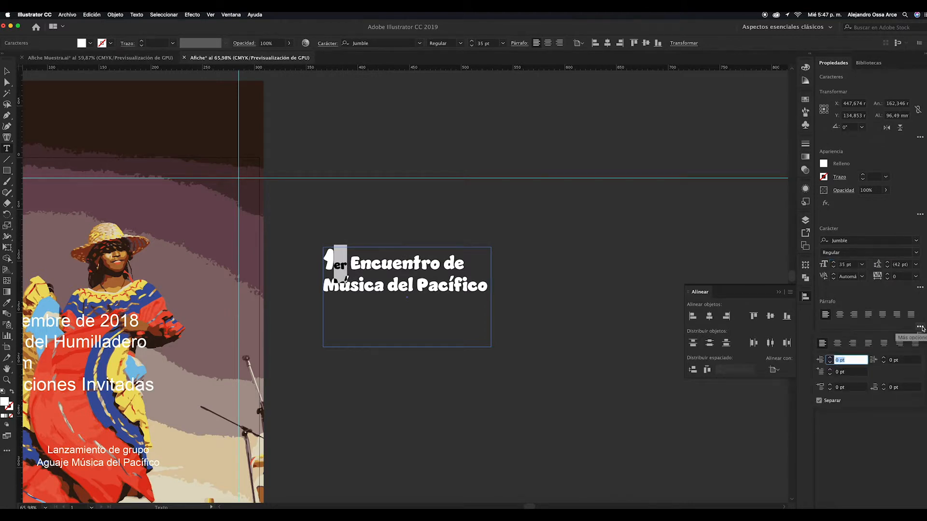
click(922, 328)
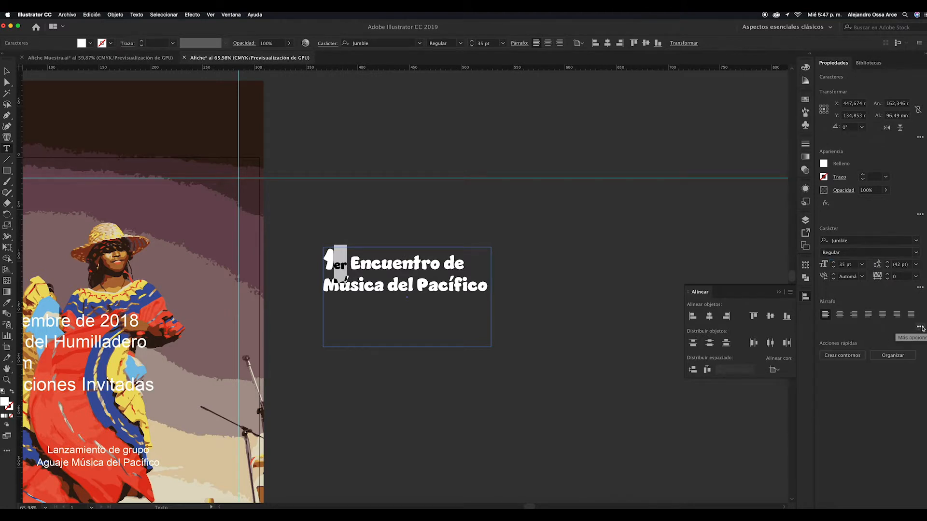
click(921, 288)
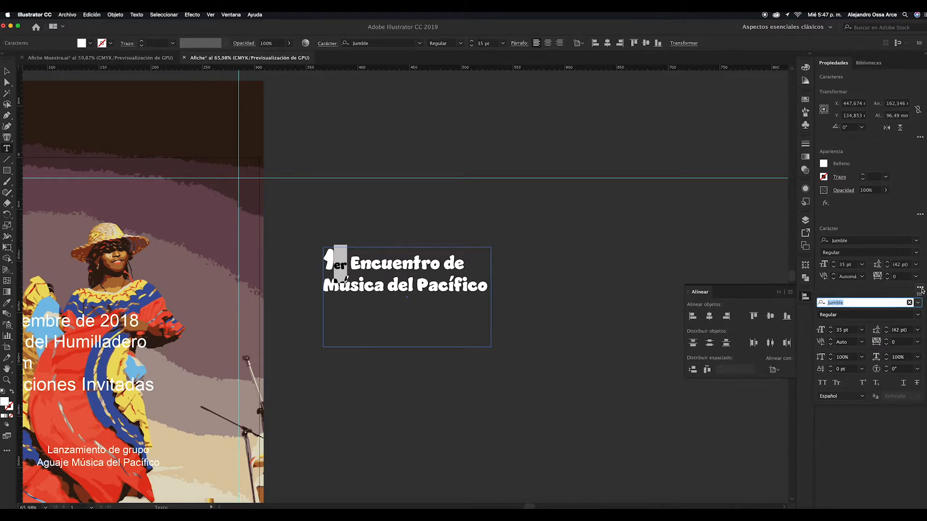
click(921, 289)
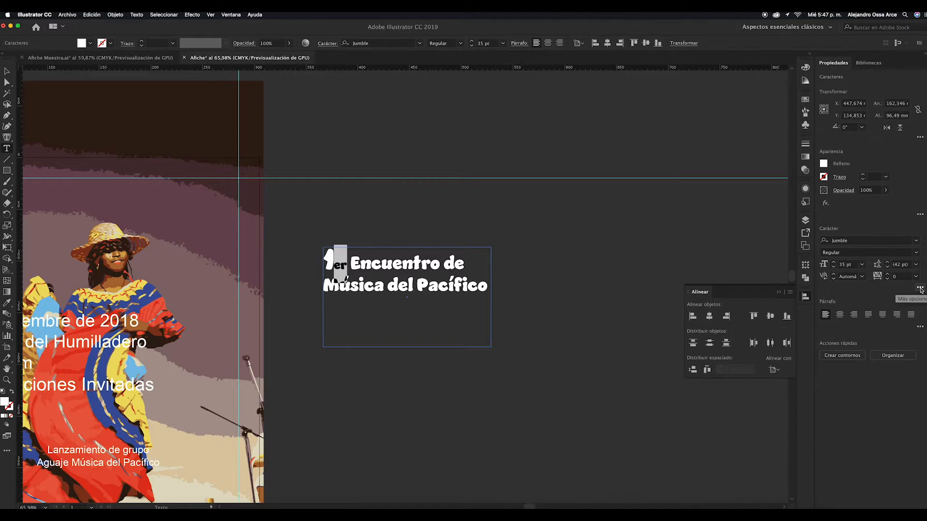
click(920, 288)
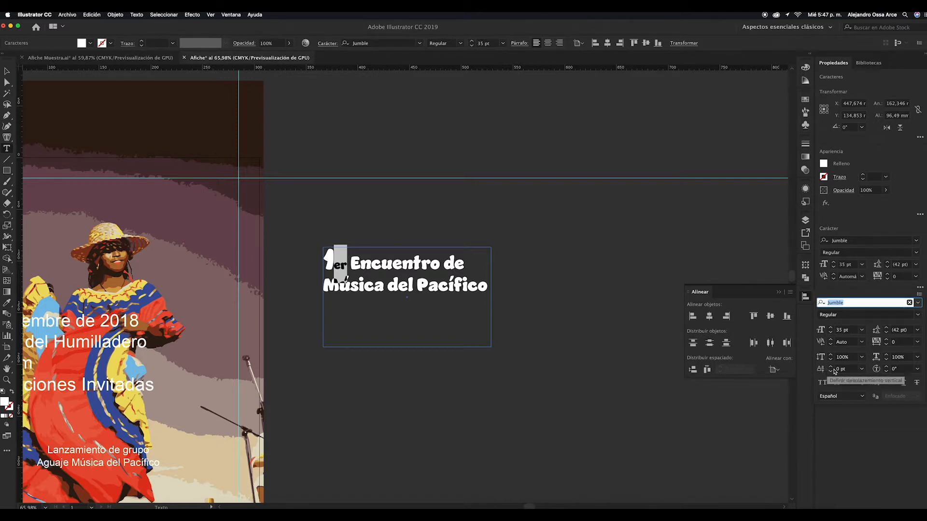
drag(831, 369, 831, 372)
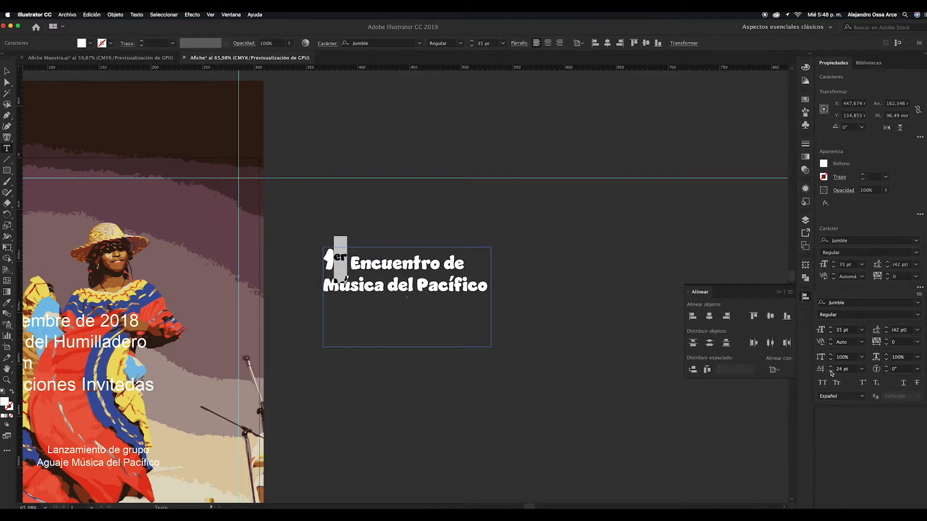
click(831, 367)
click(7, 70)
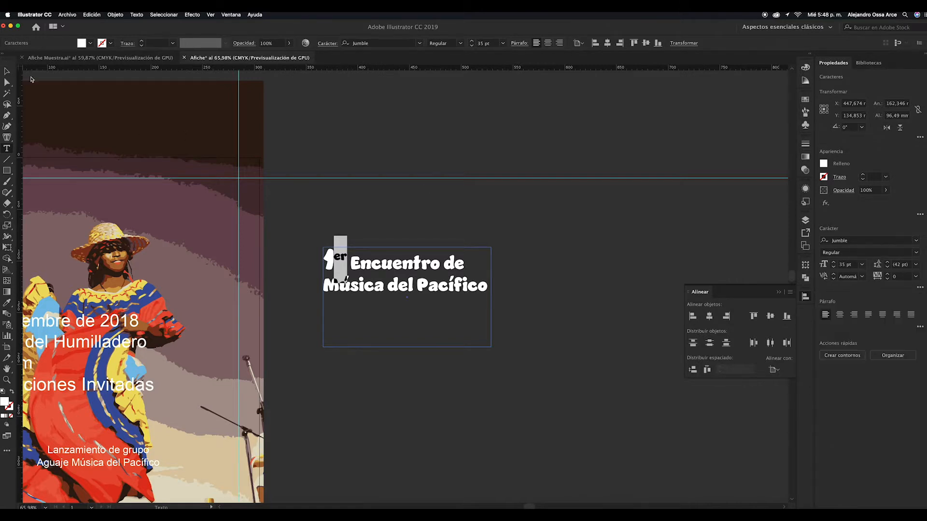
- Move the title onto the poster at the corner of the left and upper margin guides and shorten its frame to fit its two lines
drag(431, 287, 439, 265)
scroll(439, 265, left, 10)
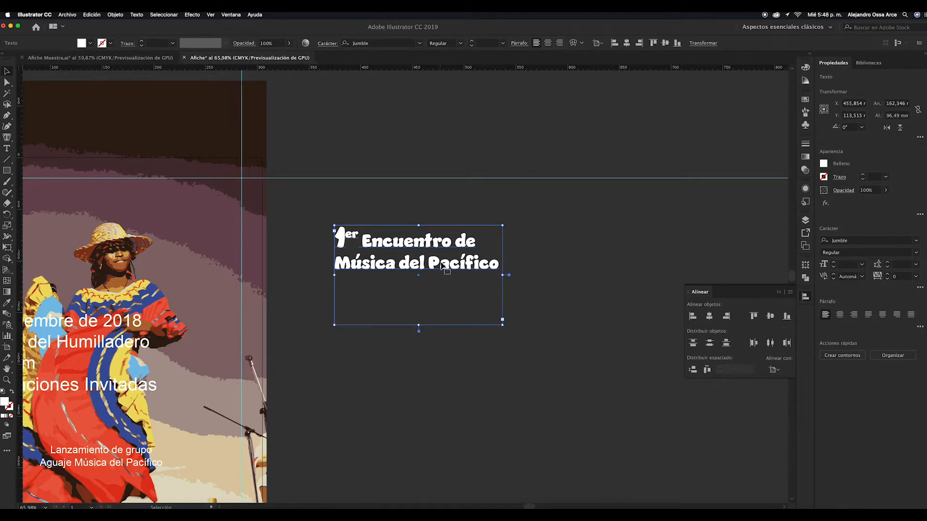
drag(704, 243, 327, 196)
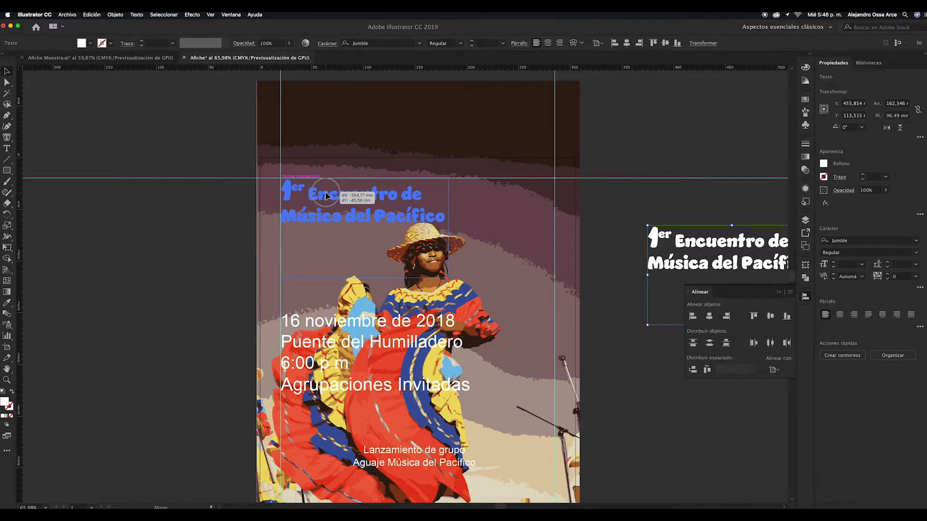
drag(327, 196, 326, 195)
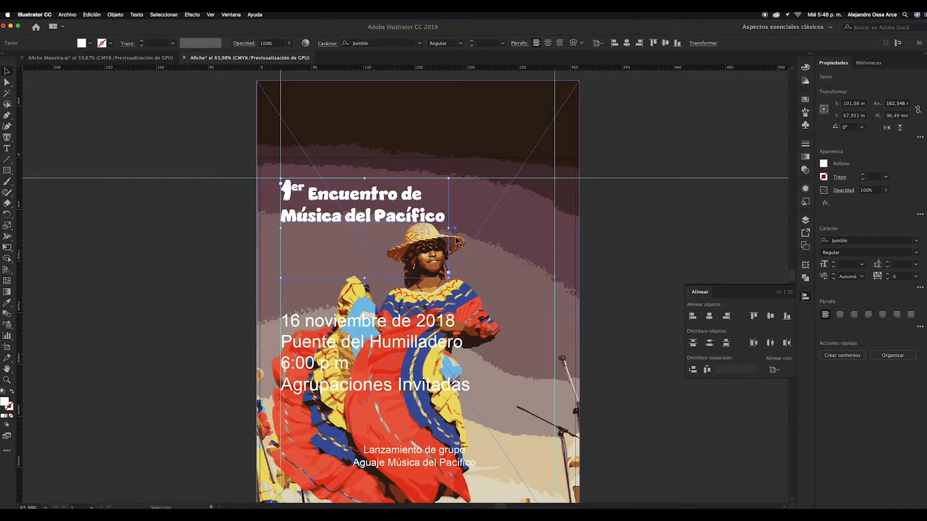
drag(365, 278, 365, 226)
- Scale the title with Free Transform to about 267 × 77 mm so it spans the width between the side margin guides
key(e)
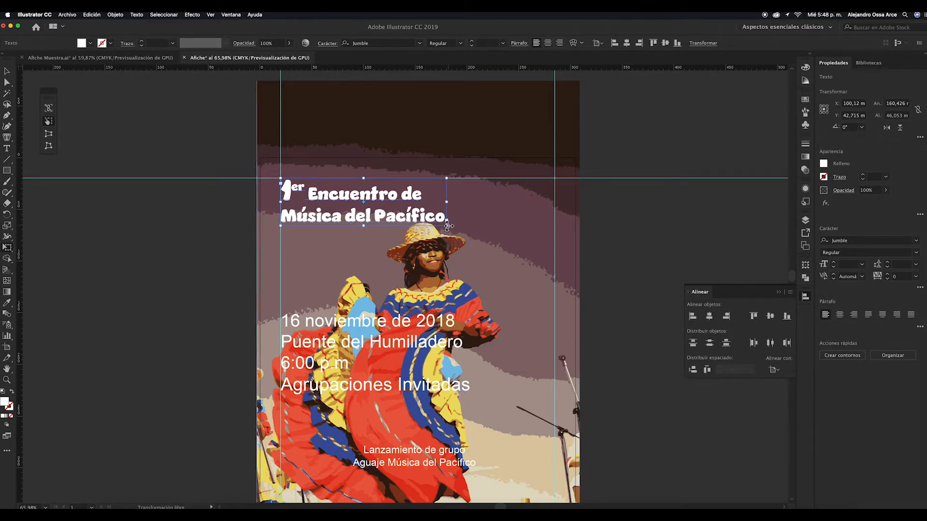
drag(447, 226, 555, 270)
click(9, 71)
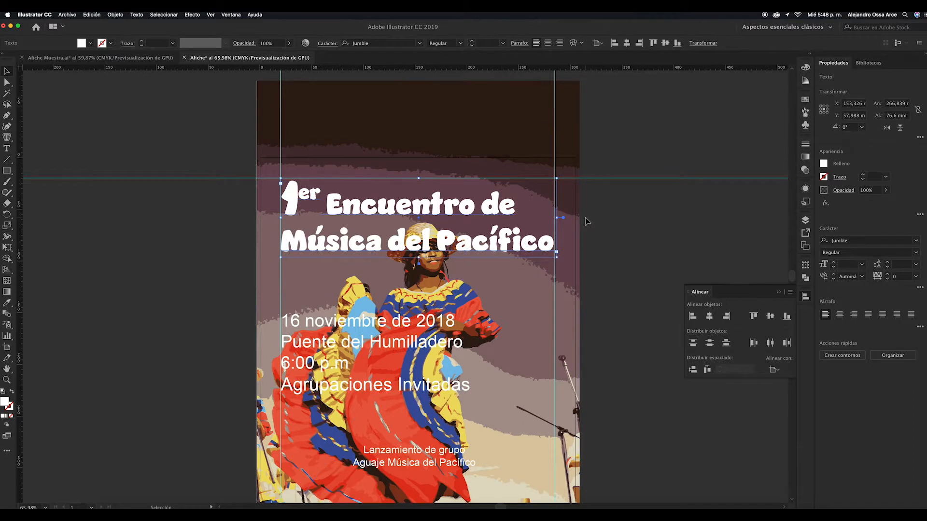
click(588, 220)
- Move the traced dancer image down to about Y 195.7 mm so the hat sits below the title
scroll(631, 216, up, 2)
scroll(631, 215, right, 1)
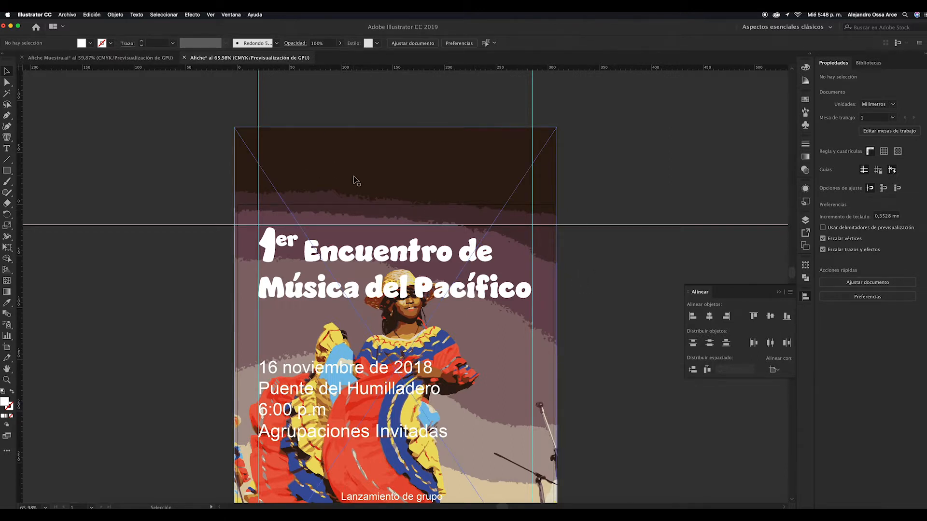
scroll(610, 244, down, 4)
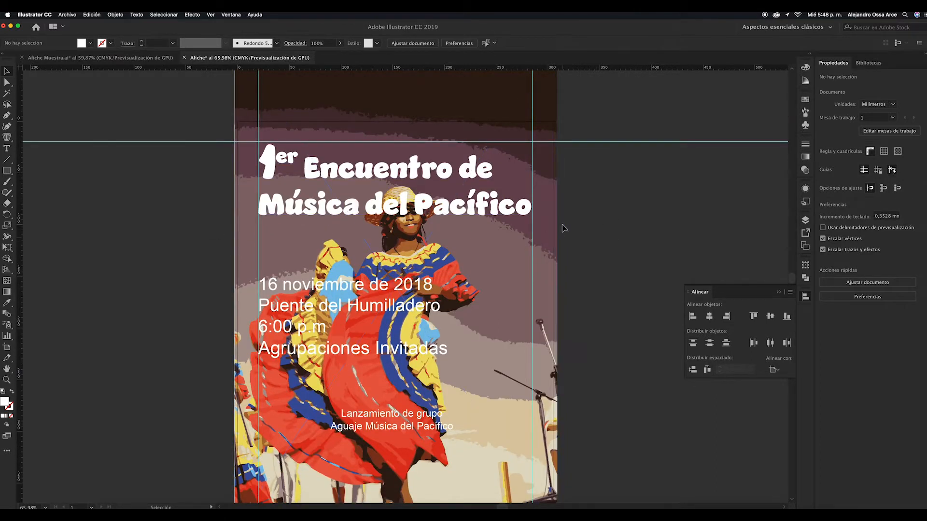
scroll(563, 226, down, 4)
click(489, 224)
scroll(588, 215, up, 1)
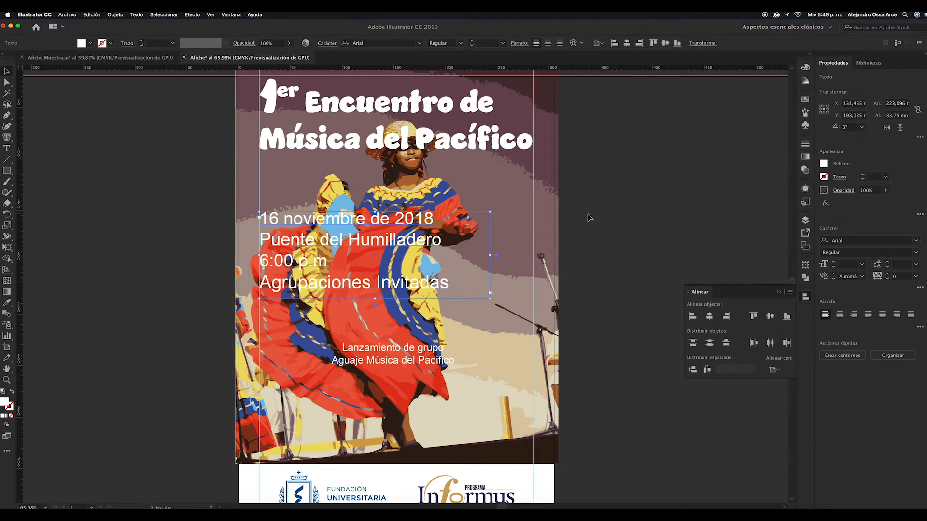
click(542, 211)
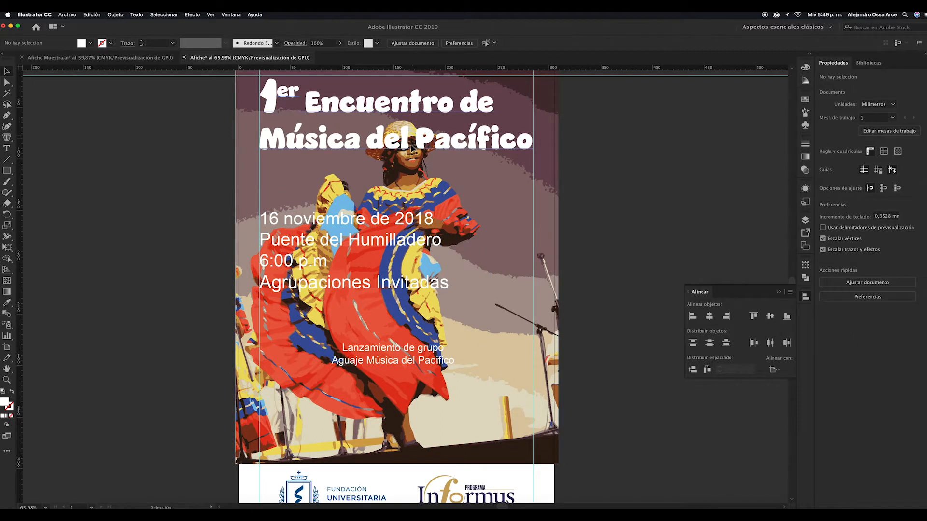
click(505, 194)
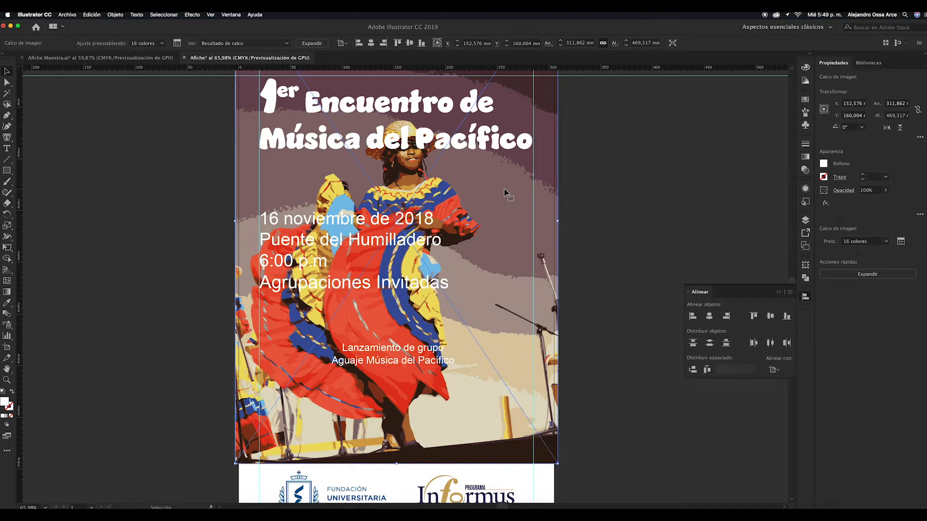
mouse_move(504, 188)
mouse_down()
mouse_move(504, 210)
mouse_move(503, 198)
mouse_up()
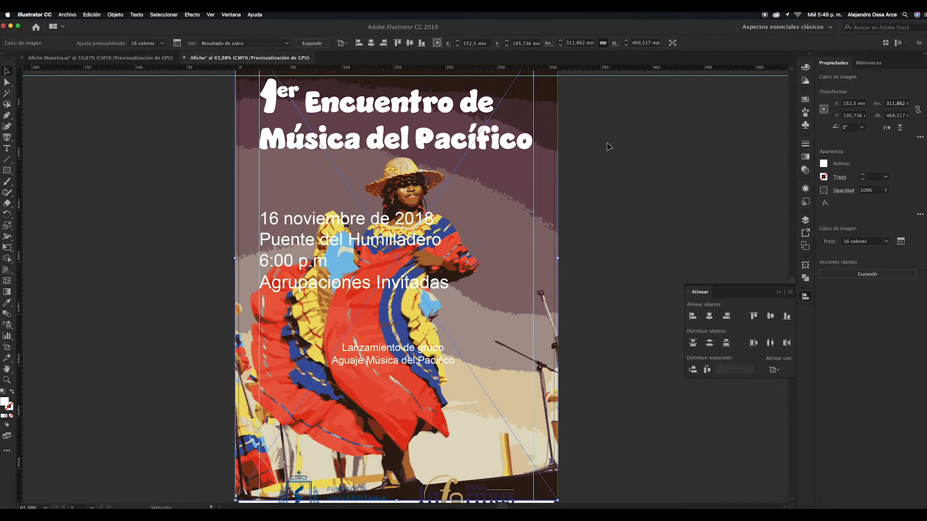
- Draw a white rectangle about 312 × 81 mm across the bottom of the poster, over the logo area
scroll(612, 147, up, 3)
scroll(654, 178, down, 7)
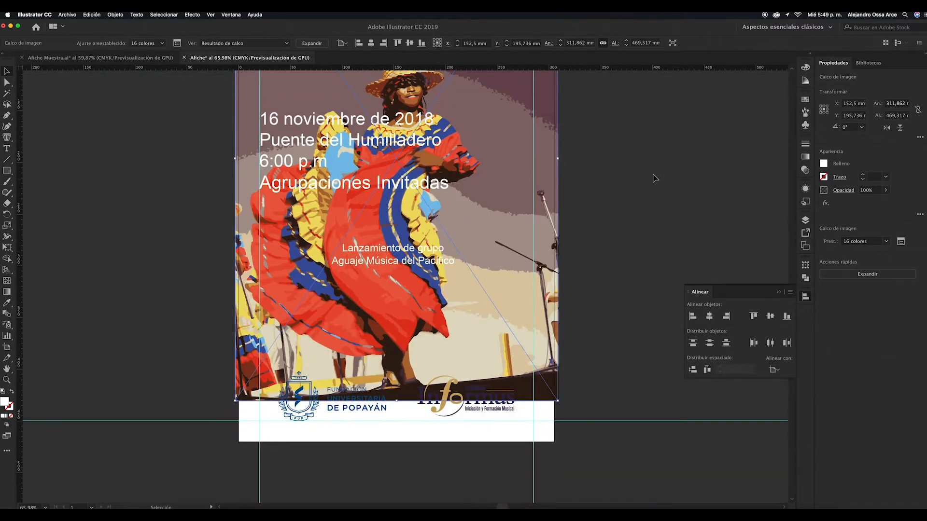
click(637, 221)
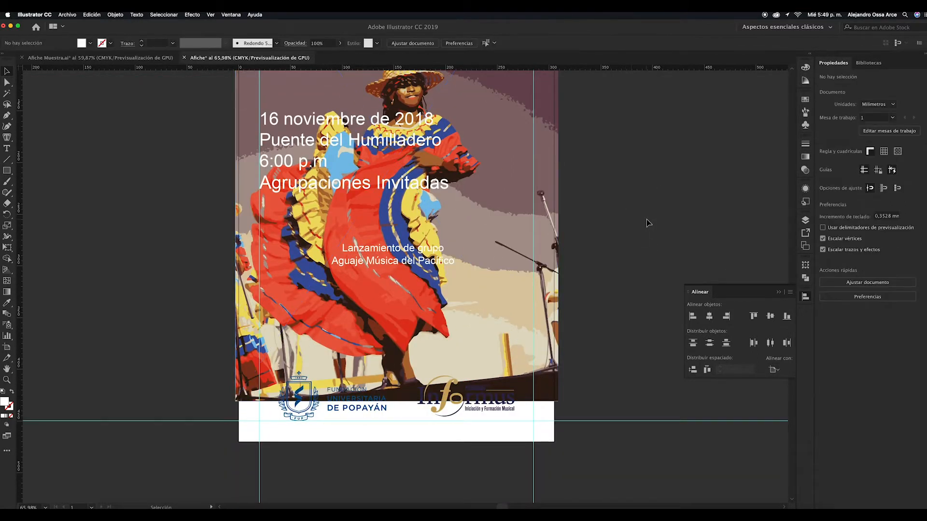
click(6, 170)
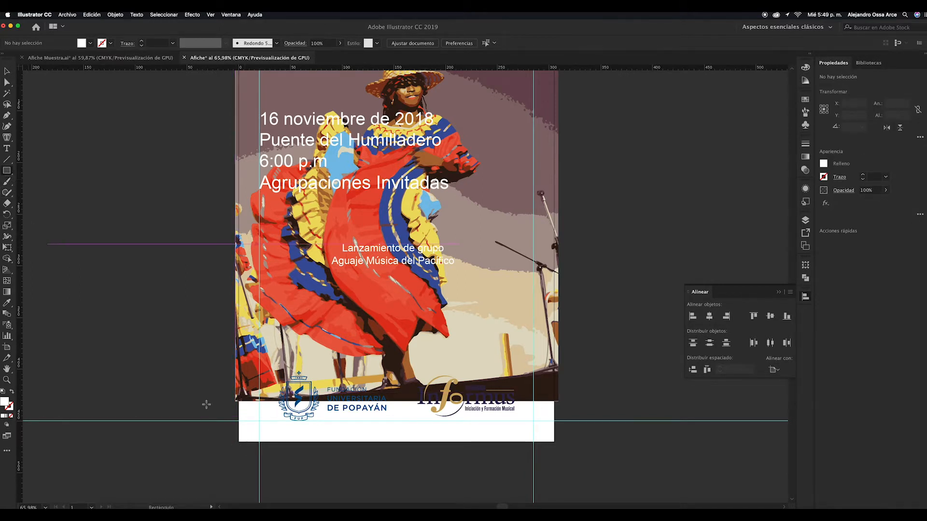
drag(236, 444, 560, 360)
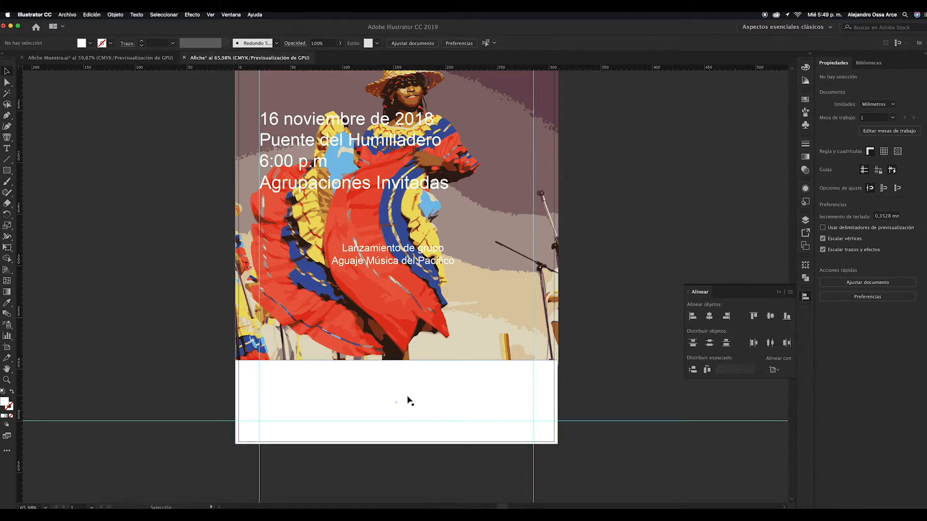
- Send the white rectangle and the dancer image to the back of the stacking order, behind the logos
click(511, 394)
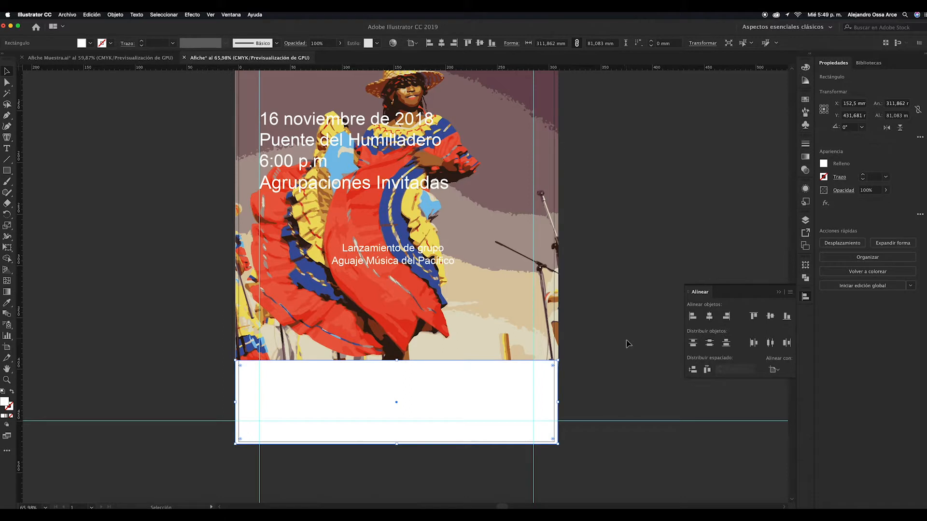
shift+click(513, 297)
right_click(513, 295)
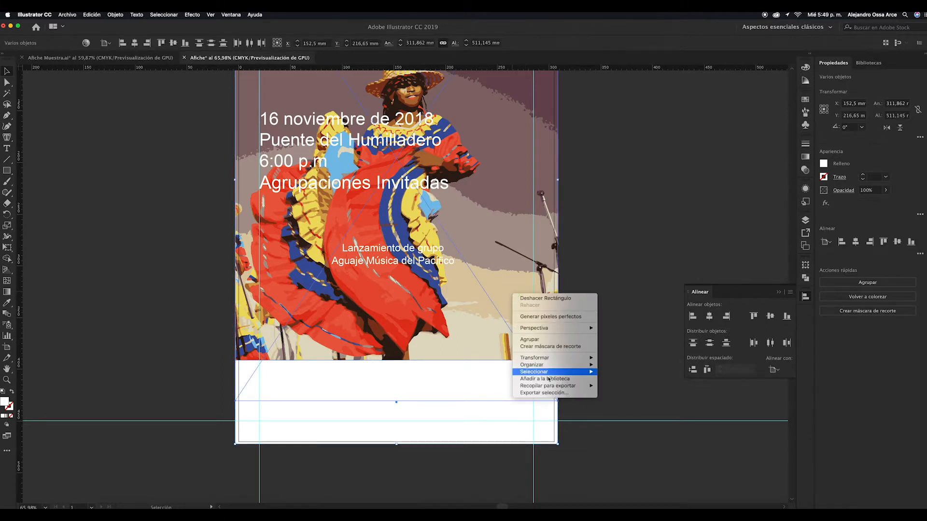
mouse_move(555, 365)
click(628, 387)
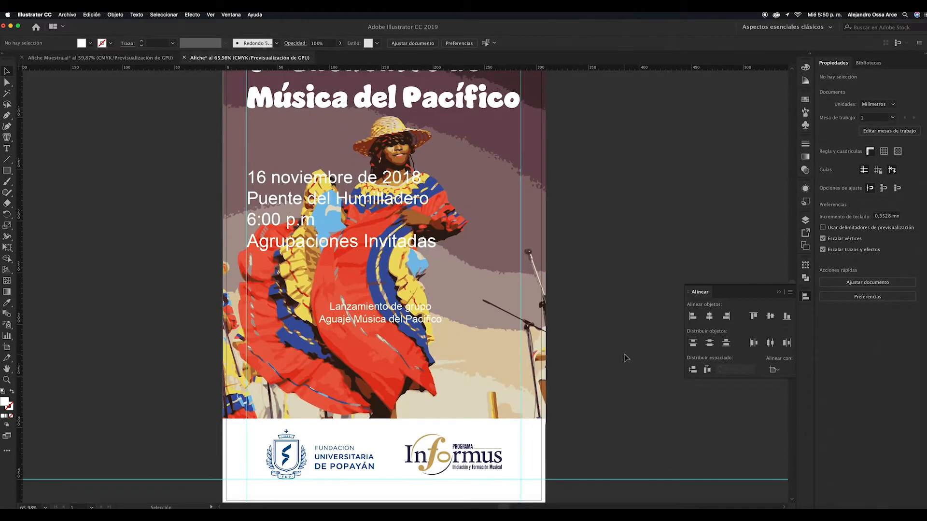
- Center-align the two-line title text within its frame
scroll(626, 358, up, 3)
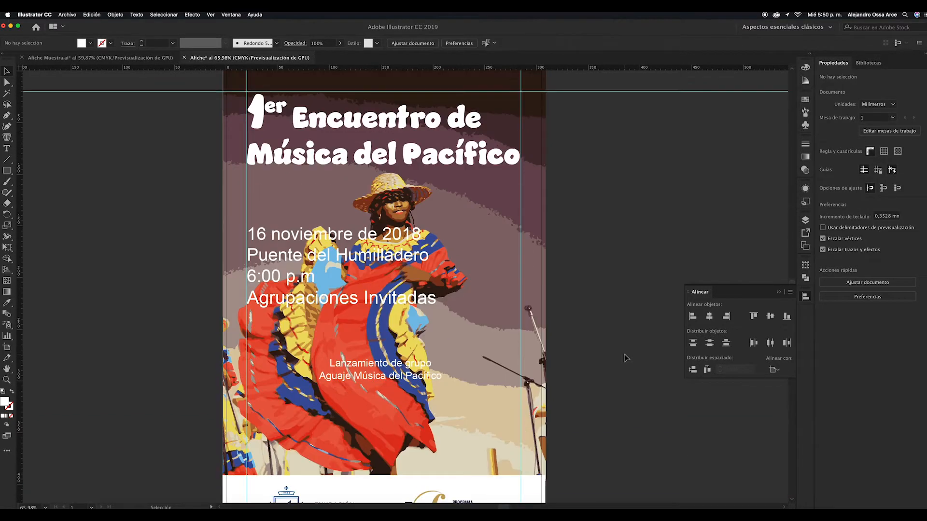
scroll(624, 358, down, 1)
scroll(623, 358, up, 3)
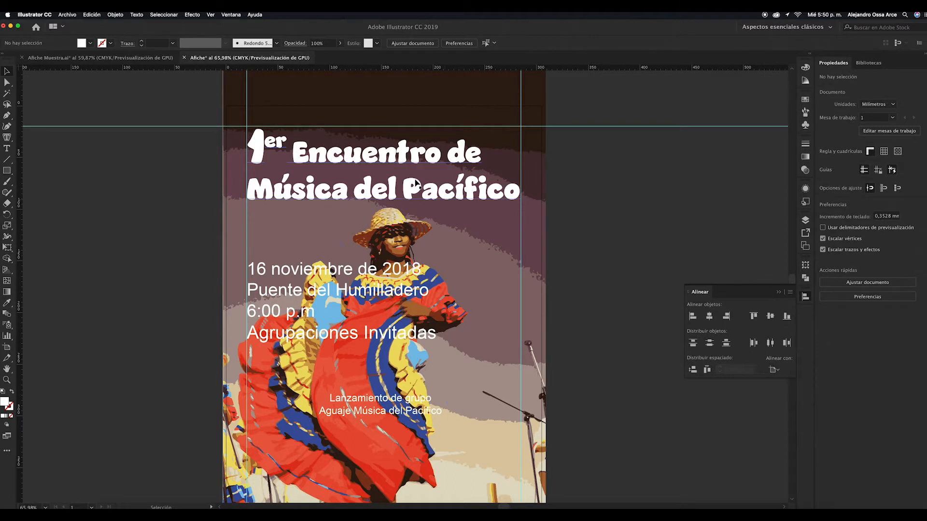
click(434, 193)
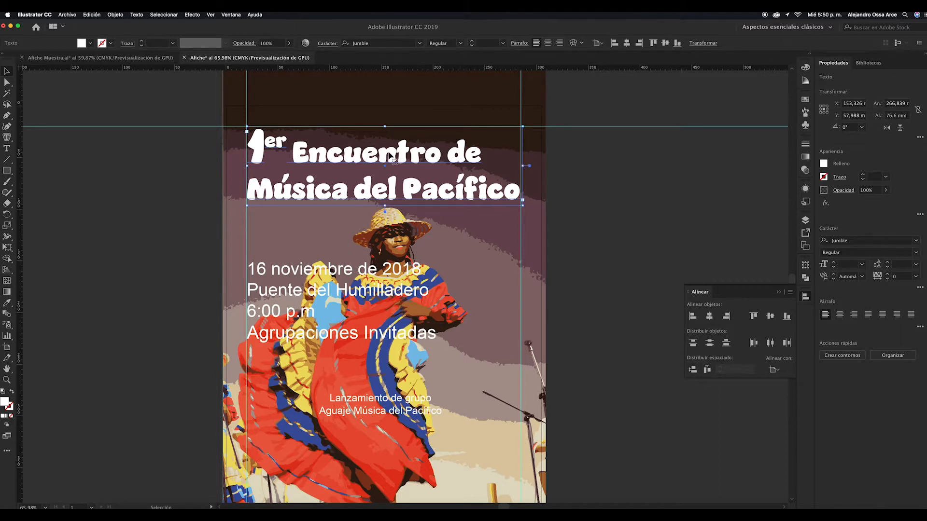
click(549, 43)
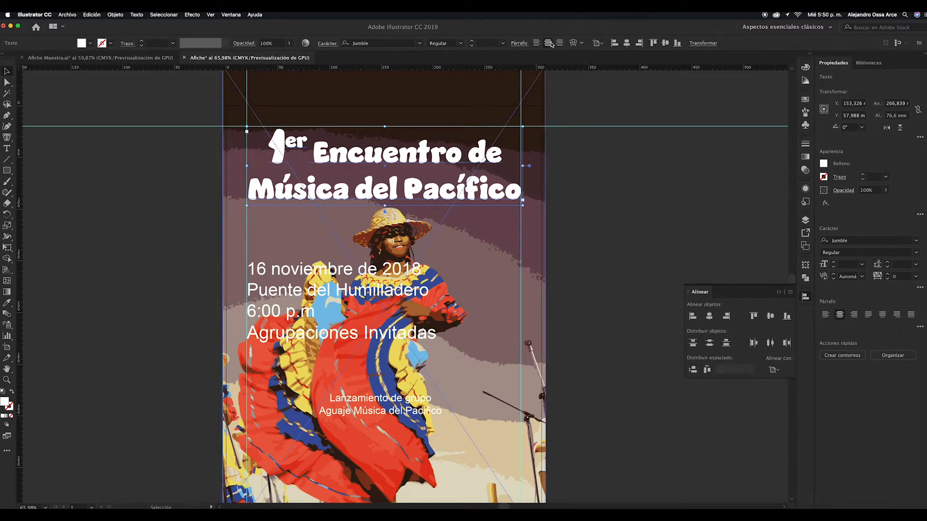
click(624, 193)
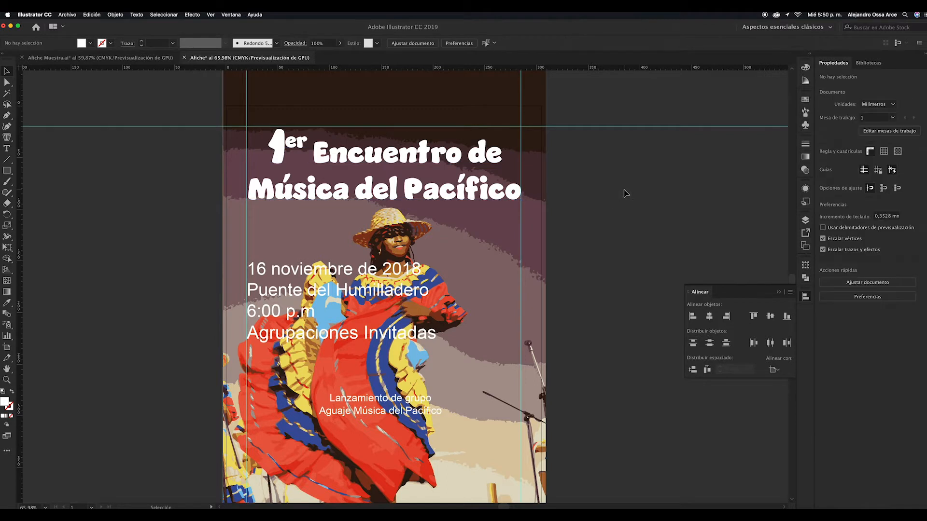
- Select all the title's characters and fill them with the golden yellow swatch
click(7, 148)
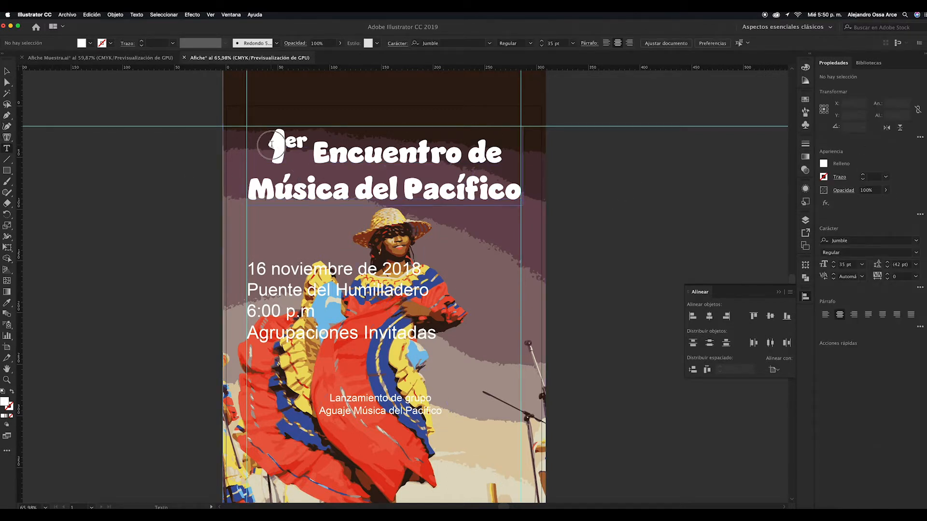
drag(271, 145, 570, 202)
click(90, 44)
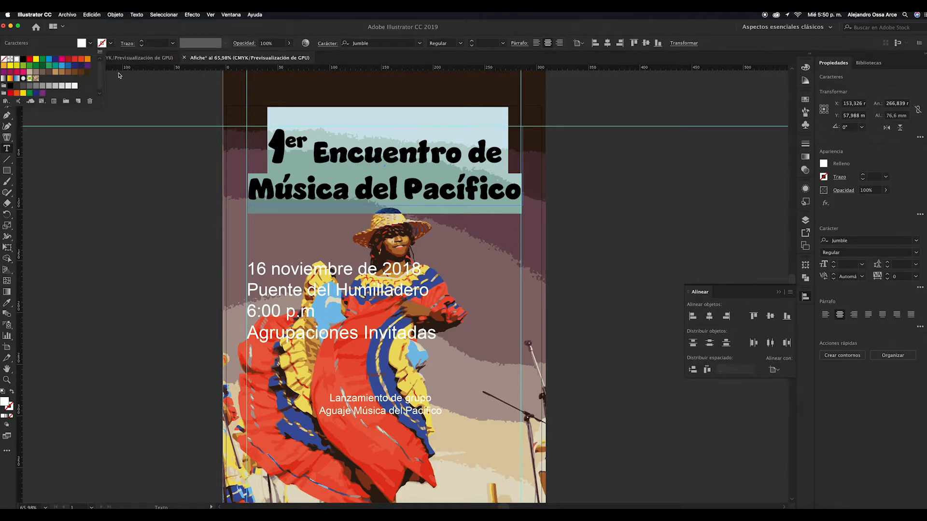
click(87, 59)
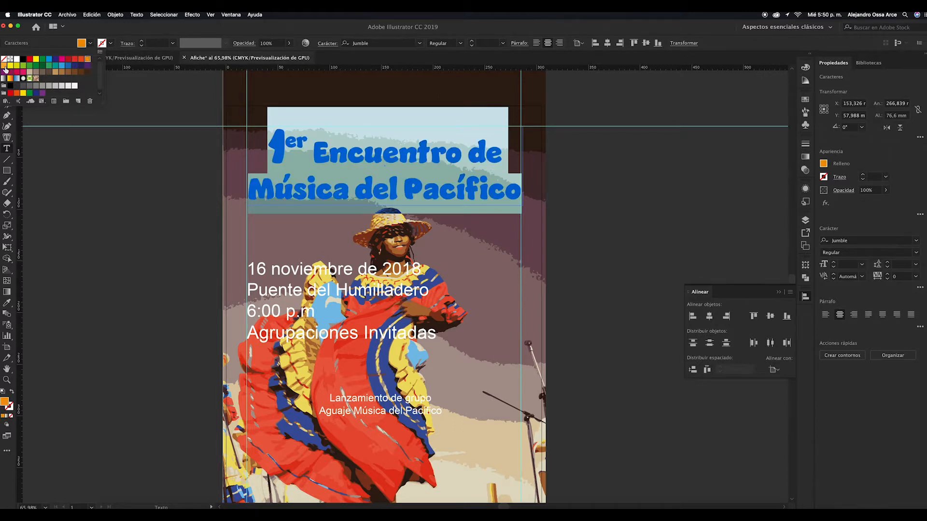
click(23, 93)
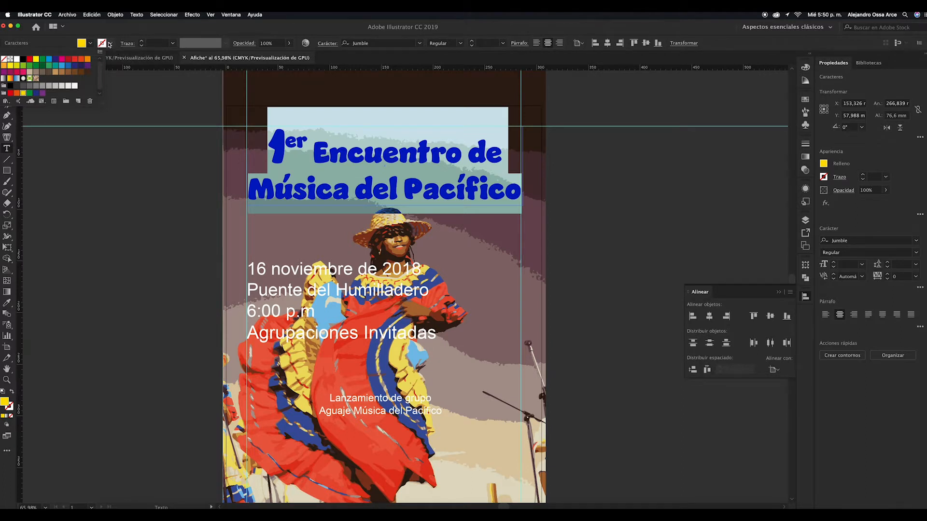
- Add a 2 pt orange stroke to the title's characters and deselect the text
click(110, 45)
click(110, 45)
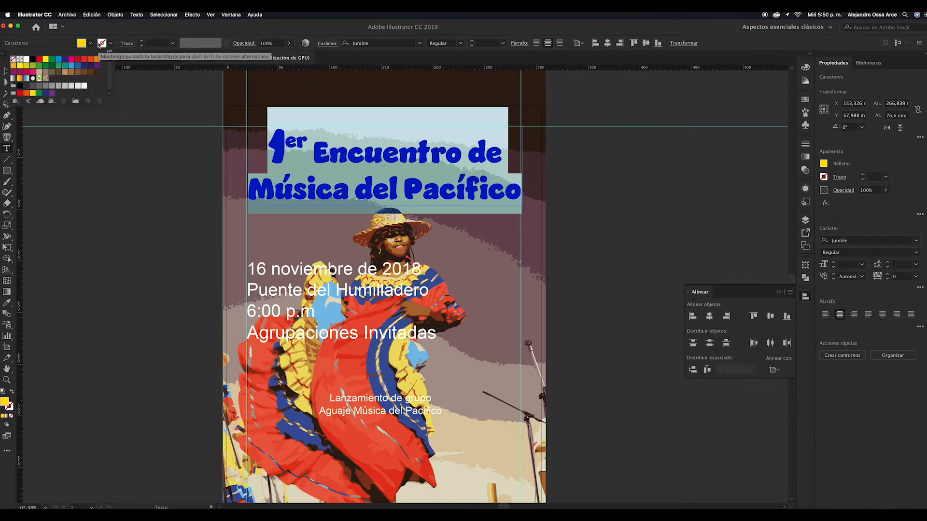
click(141, 41)
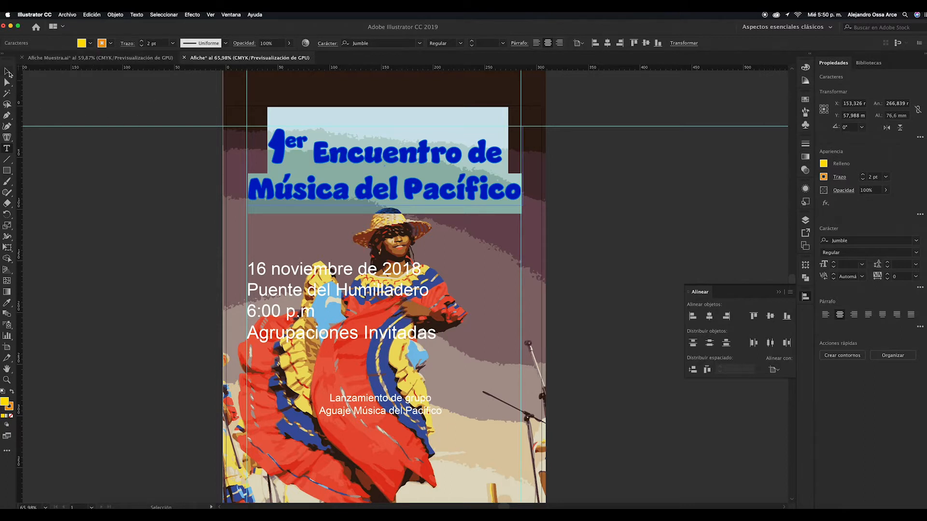
click(7, 71)
click(618, 200)
scroll(619, 200, down, 2)
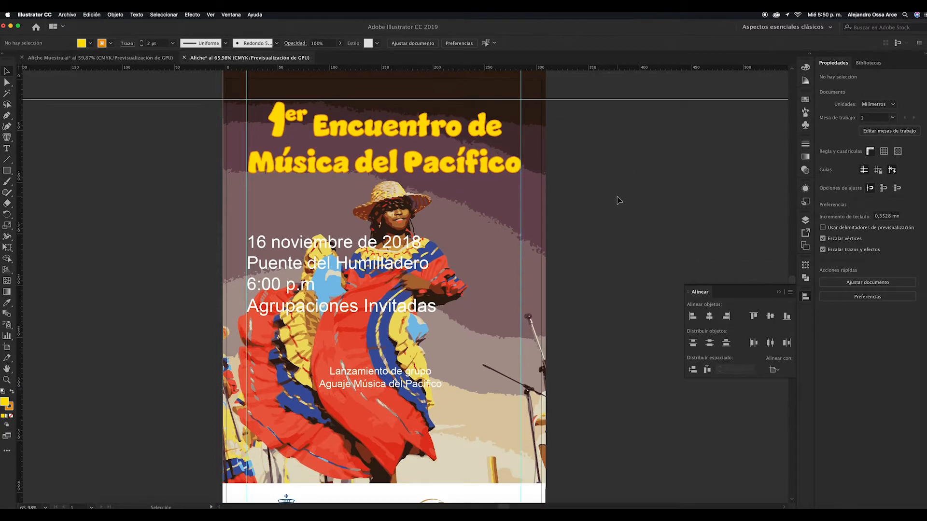
scroll(619, 200, up, 2)
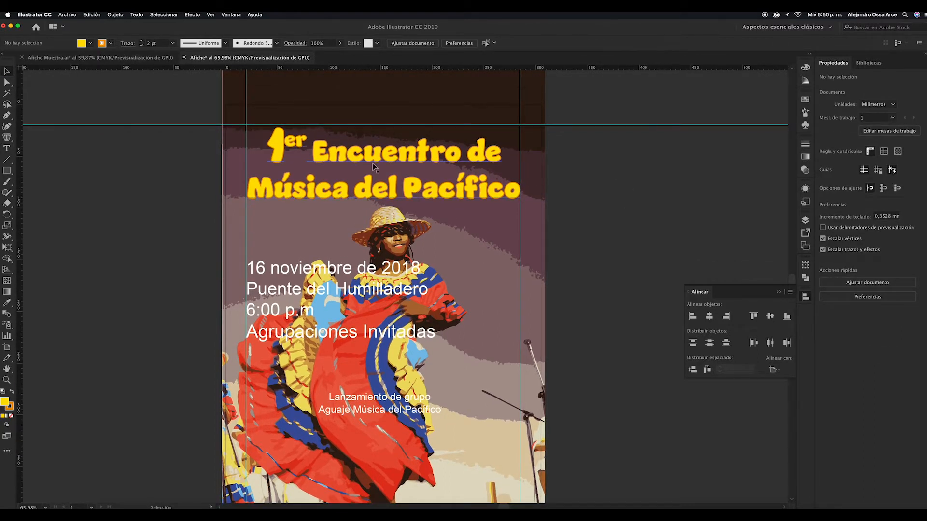
scroll(669, 243, down, 1)
scroll(669, 243, down, 1)
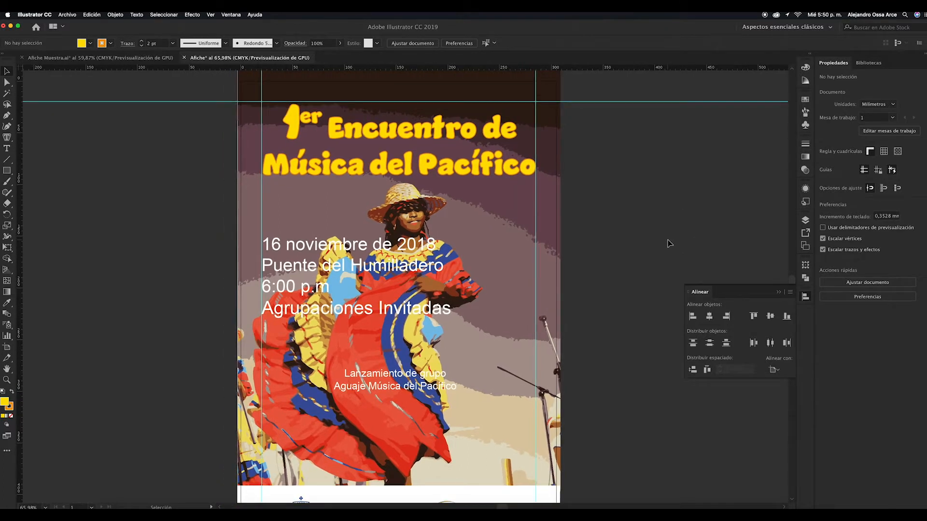
scroll(670, 243, up, 2)
scroll(670, 243, down, 4)
scroll(670, 242, up, 4)
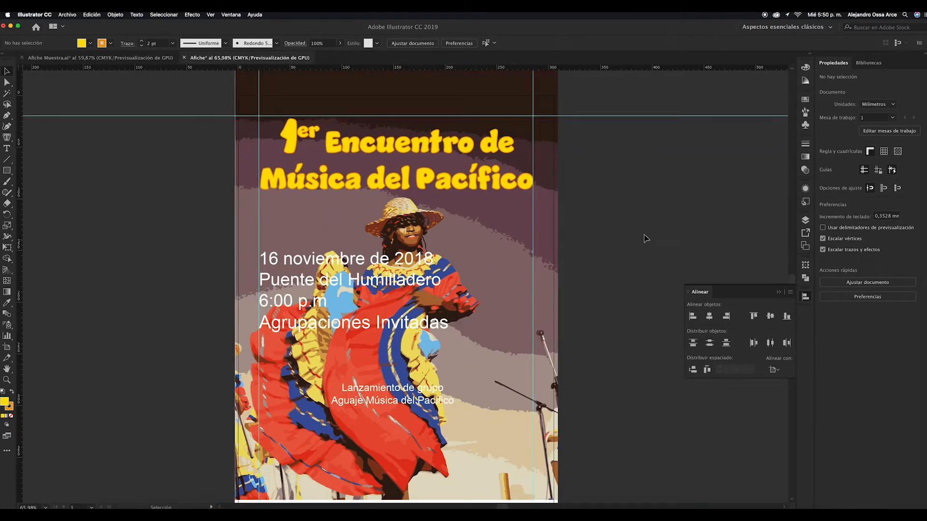
- Add a previewed Drop Shadow effect to the title in Multiply mode, with 75% opacity, 0.5 mm offsets and 2 mm blur
click(465, 190)
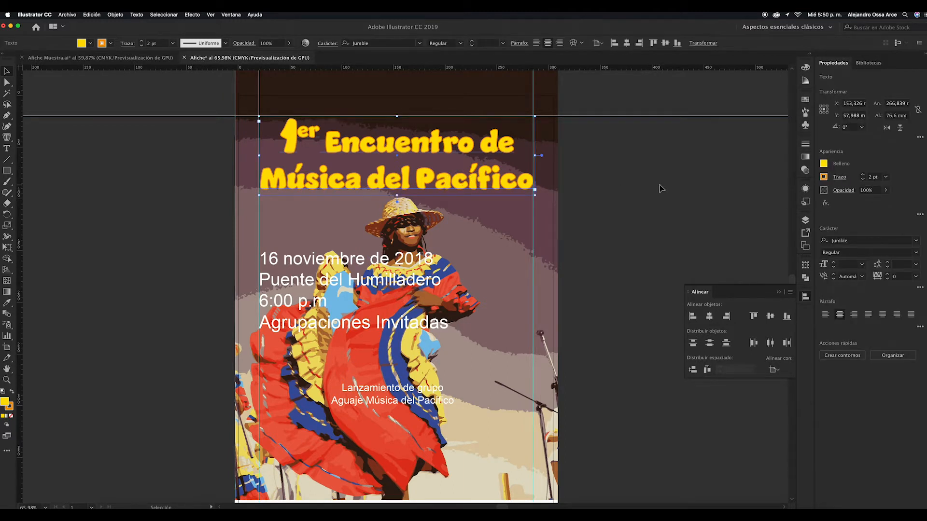
click(804, 189)
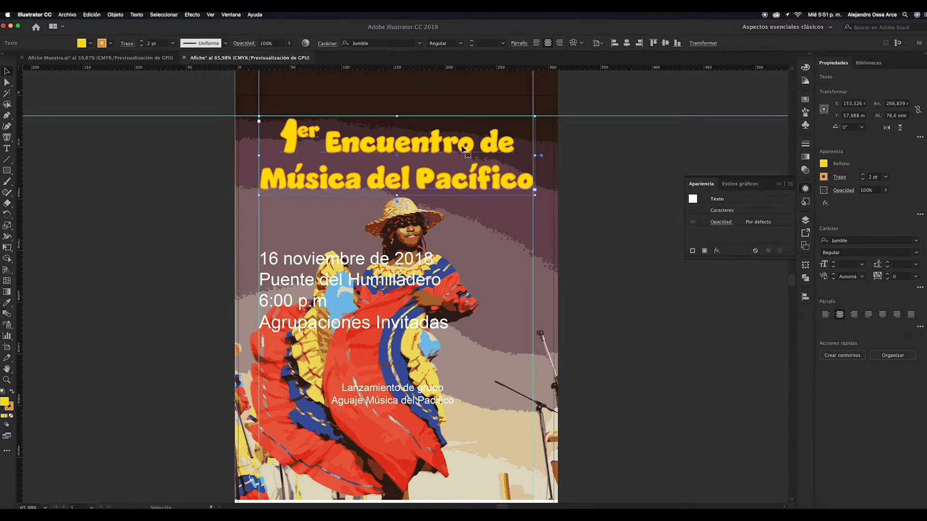
click(718, 255)
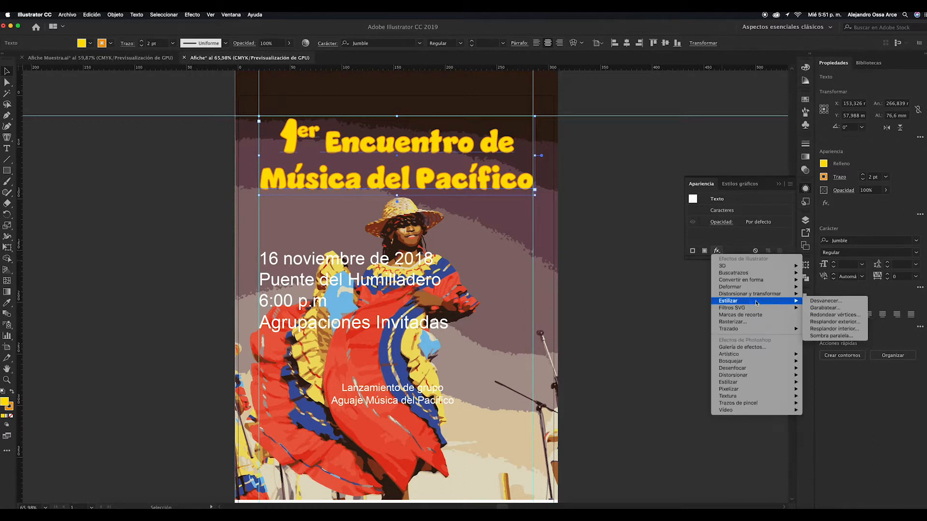
click(829, 337)
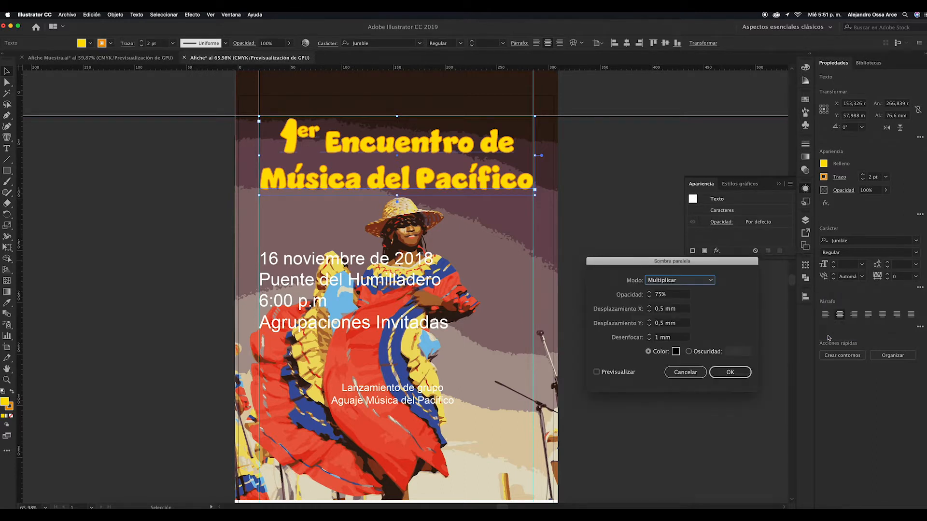
drag(651, 267, 640, 198)
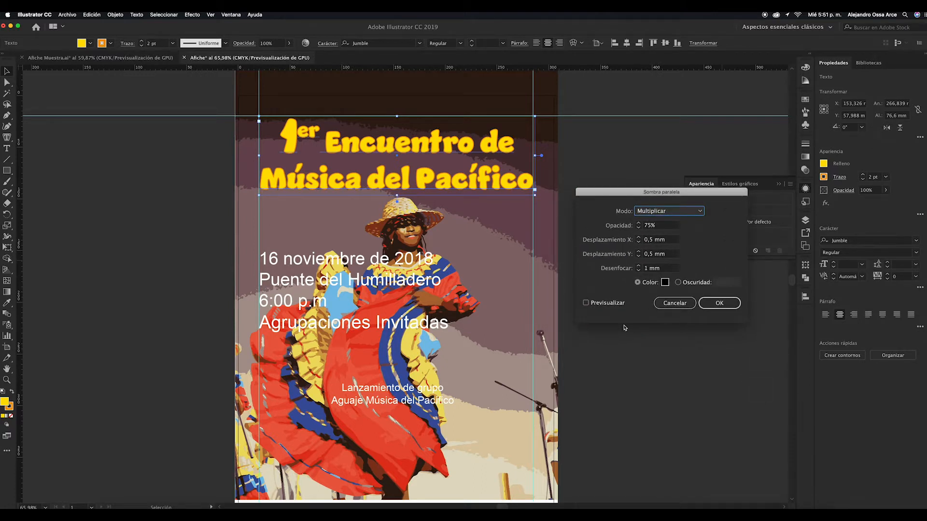
click(586, 303)
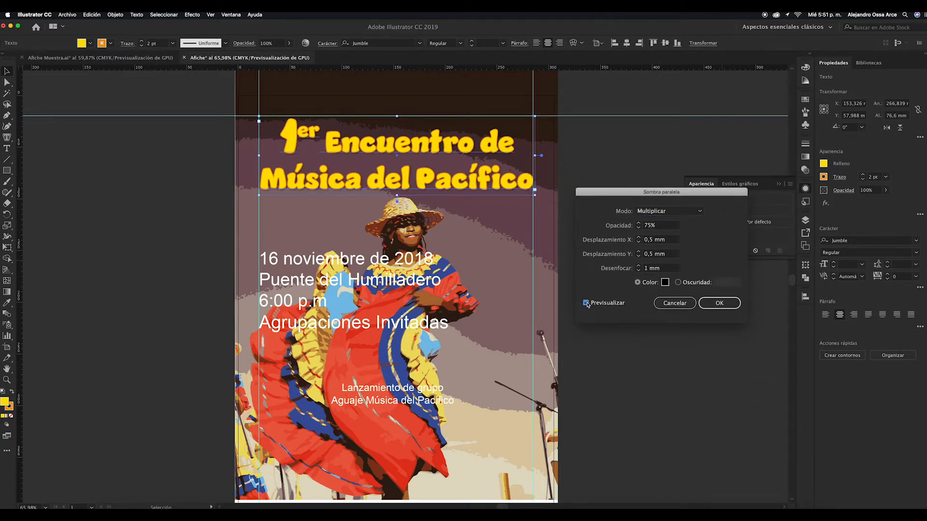
click(639, 265)
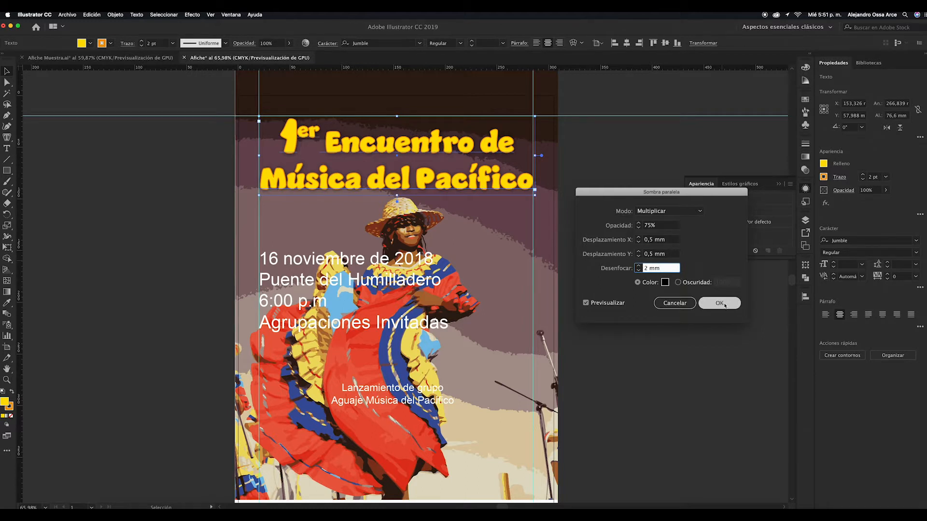
- Set the title's shadow colour to a dark reddish brown and apply the Drop Shadow effect
click(665, 282)
drag(490, 342, 490, 351)
click(462, 300)
drag(470, 301, 467, 309)
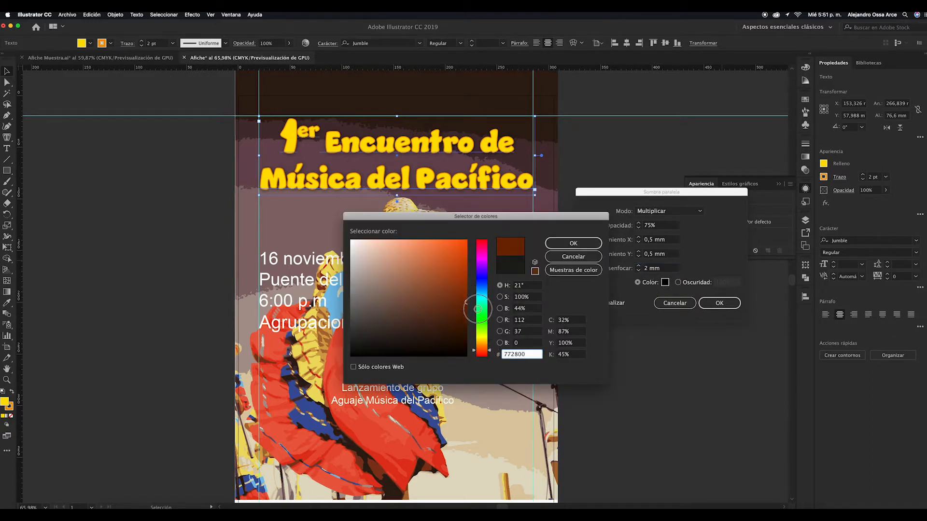
click(593, 247)
click(718, 303)
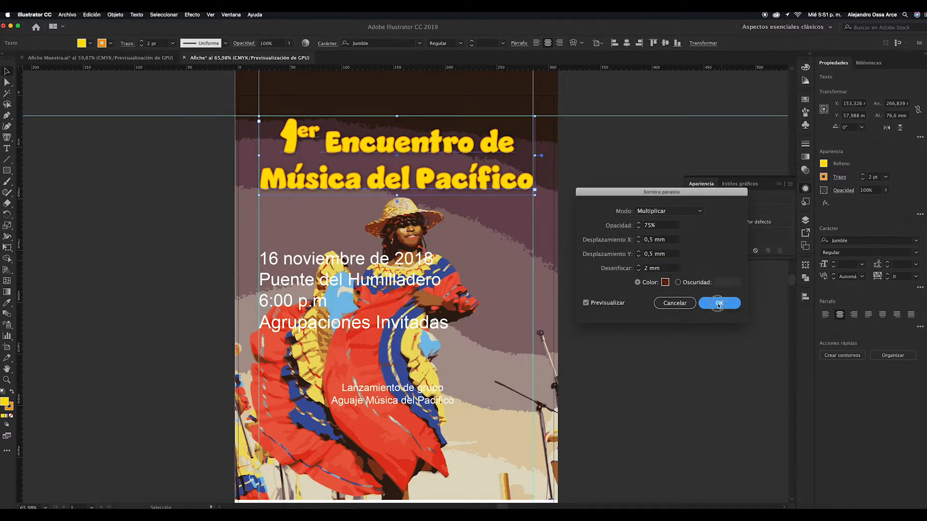
click(627, 247)
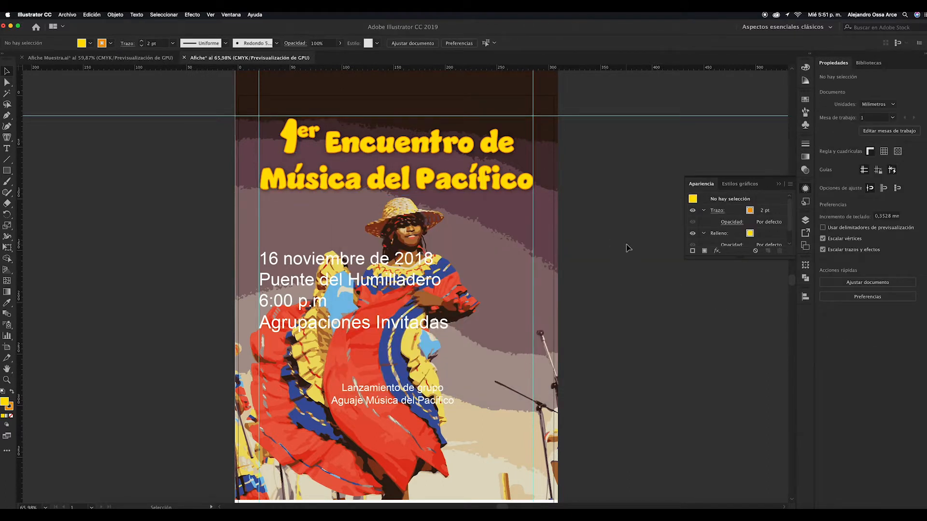
- Change the font of the four-line date, venue, time and guest groups text to Jumble
scroll(626, 247, down, 4)
click(889, 241)
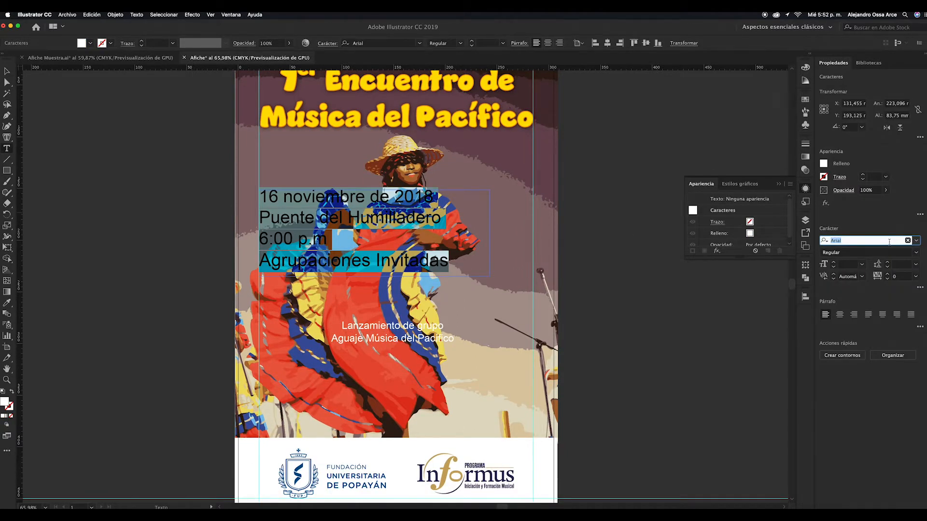
text(j)
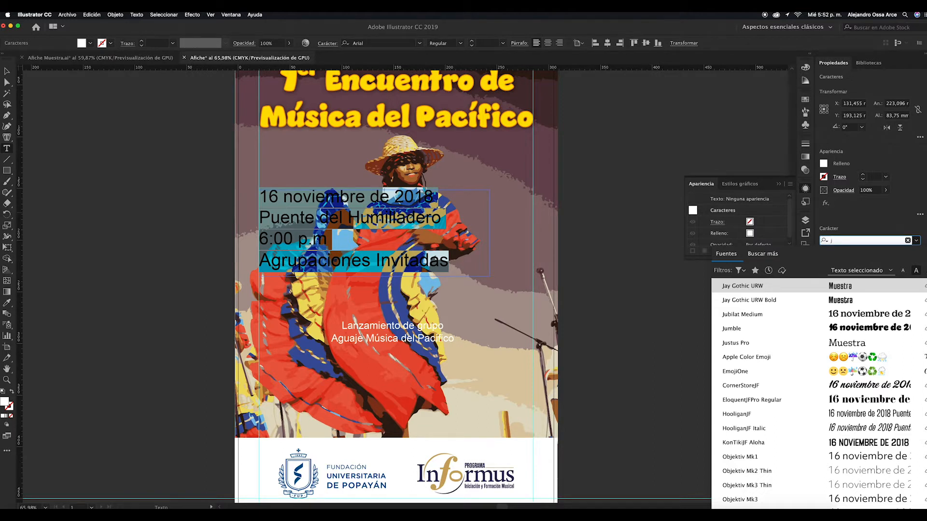
click(741, 330)
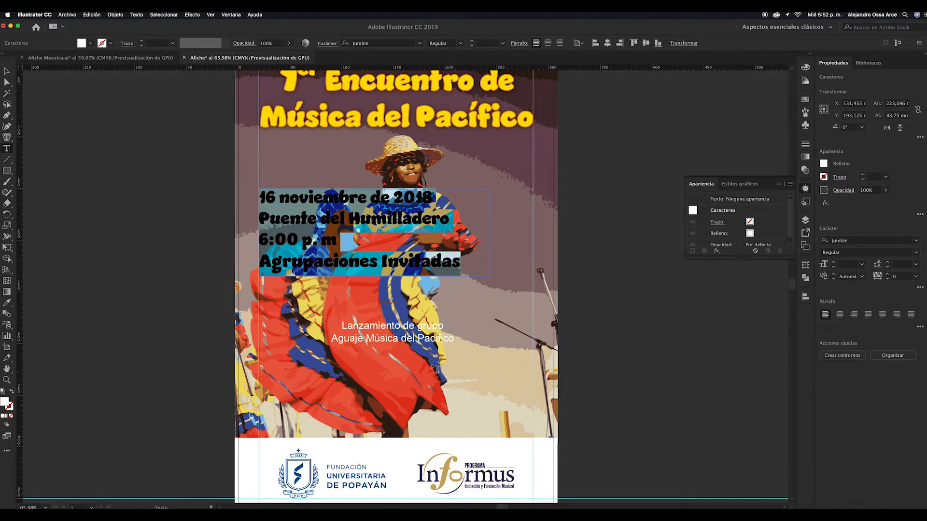
- Change the font of the "Lanzamiento de grupo Aguaje Música del Pacífico" text to Jumble
click(398, 336)
key(super+a)
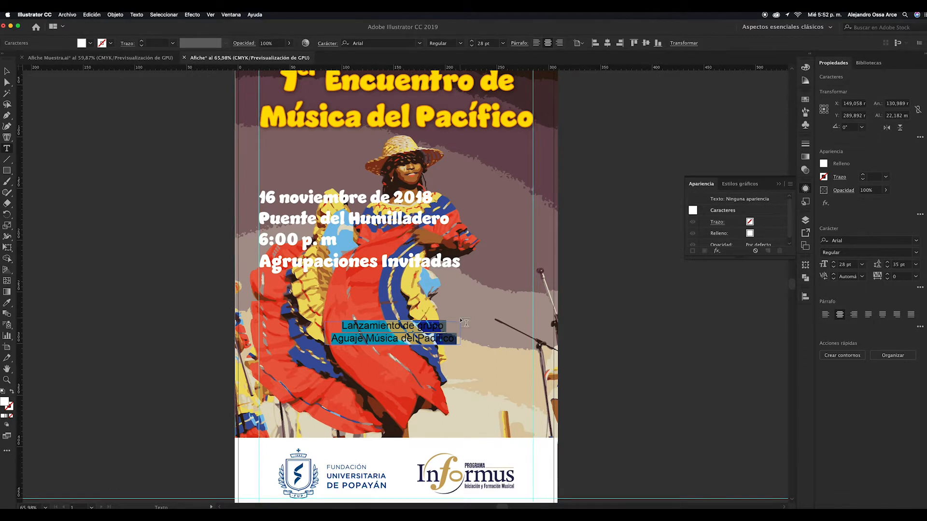
click(857, 240)
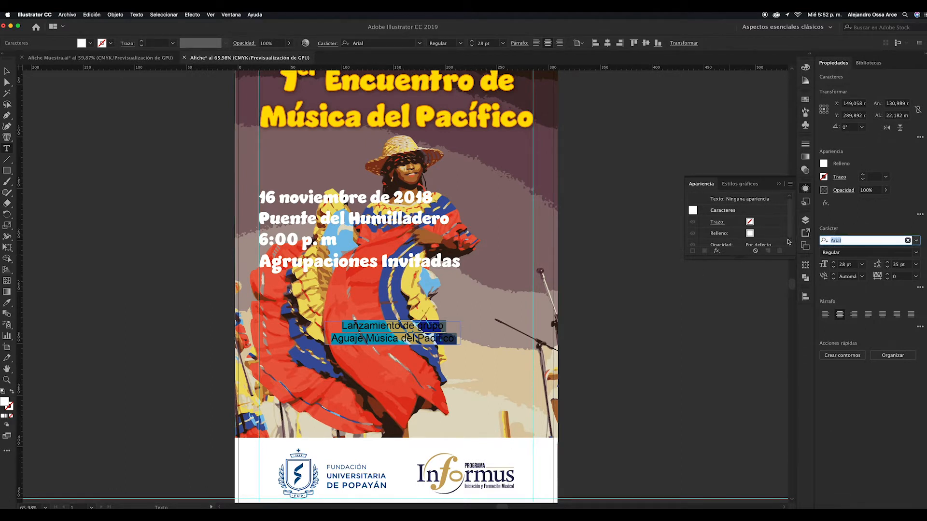
text(jumble)
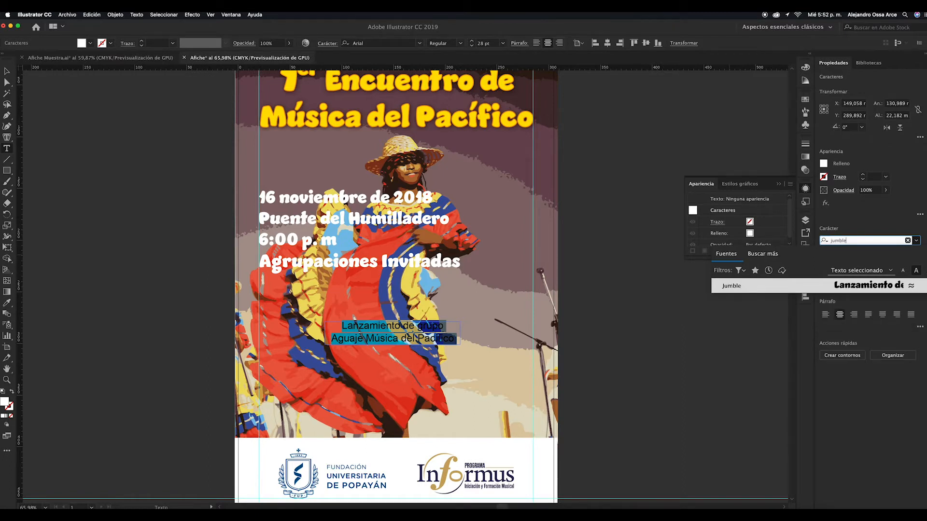
key(Return)
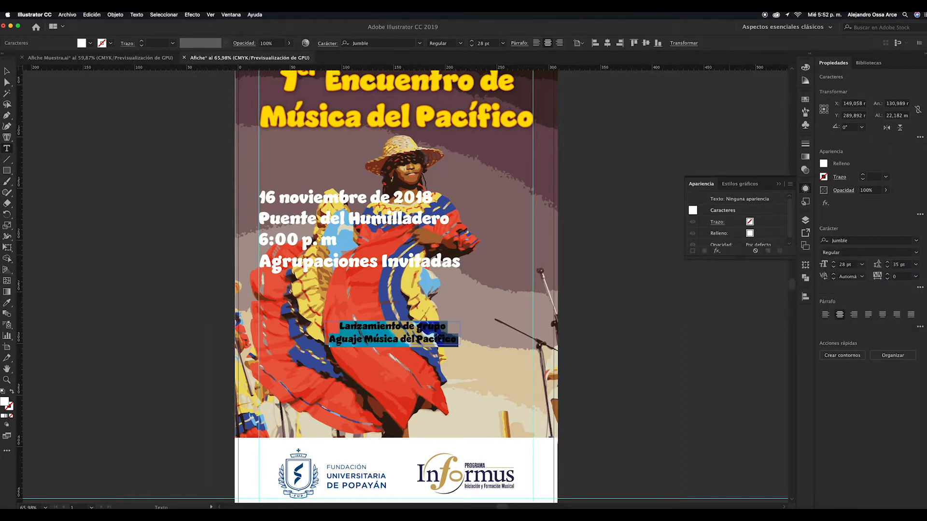
- Move the four-line event details text and the "Lanzamiento de grupo" text lower on the poster
click(8, 71)
click(647, 247)
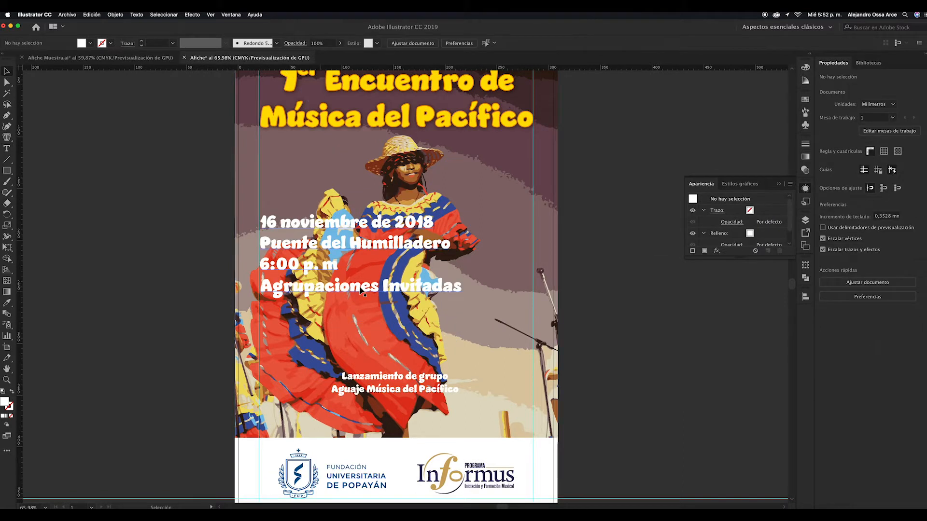
- Extend the event details text frame downward and leave one blank line above "Agrupaciones Invitadas"
click(7, 148)
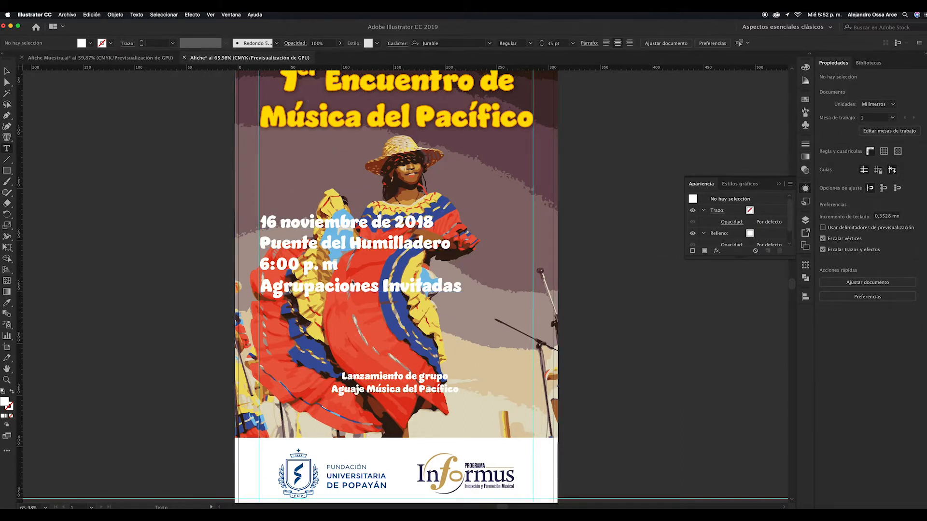
click(337, 264)
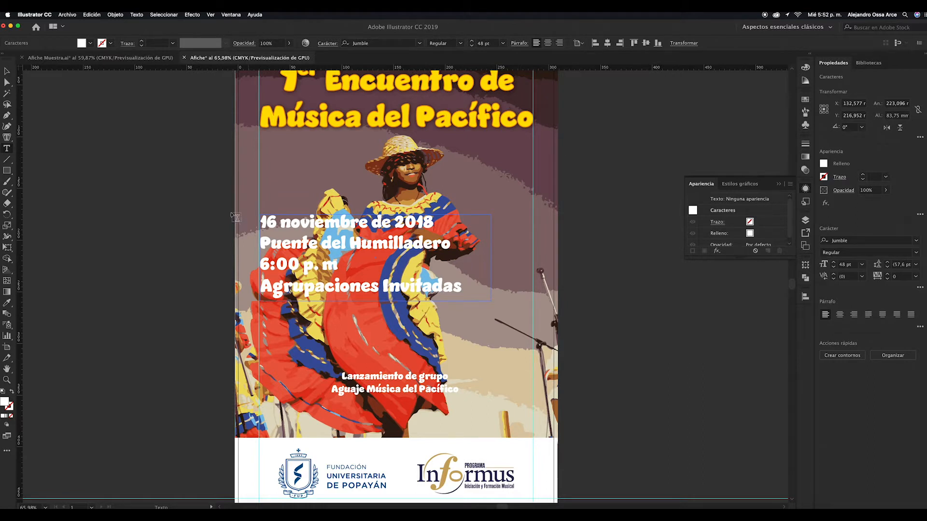
key(Escape)
drag(375, 301, 377, 355)
click(8, 148)
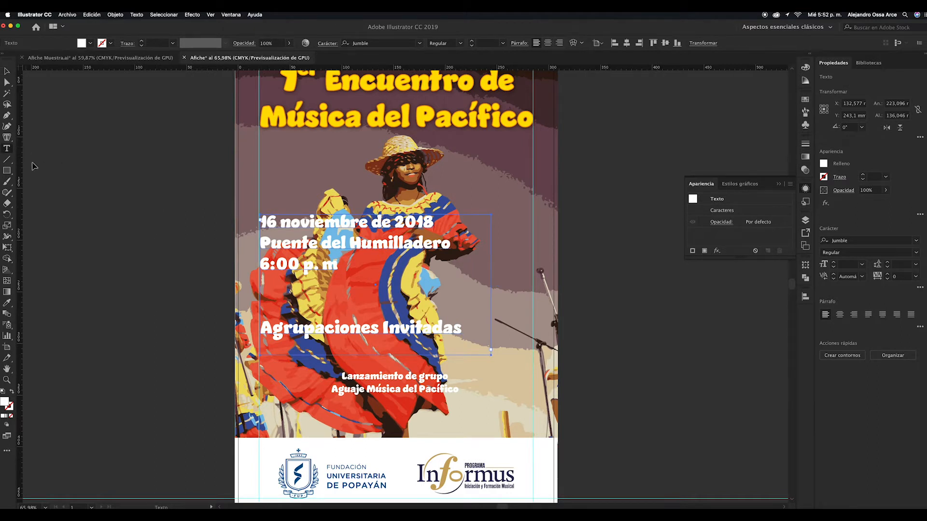
click(270, 333)
key(BackSpace)
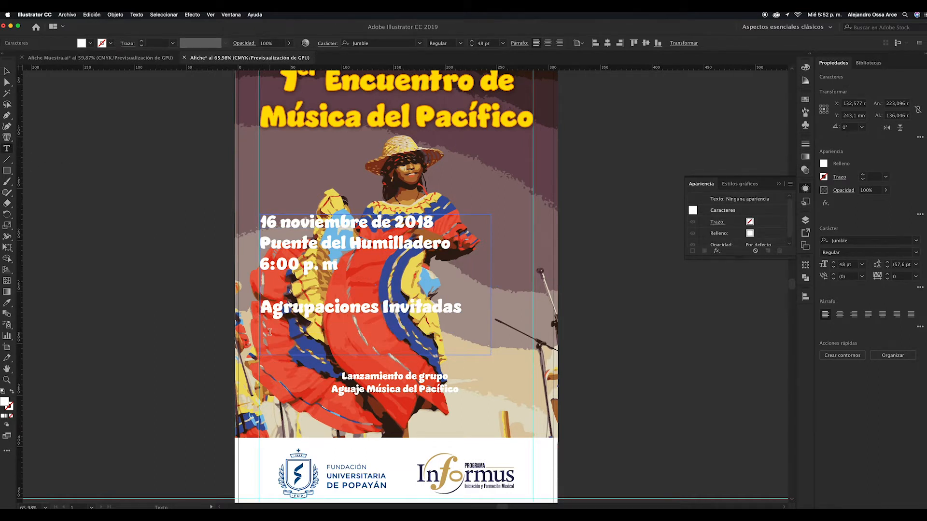
- Shorten the event details text frame so it ends just below "Agrupaciones Invitadas"
click(7, 71)
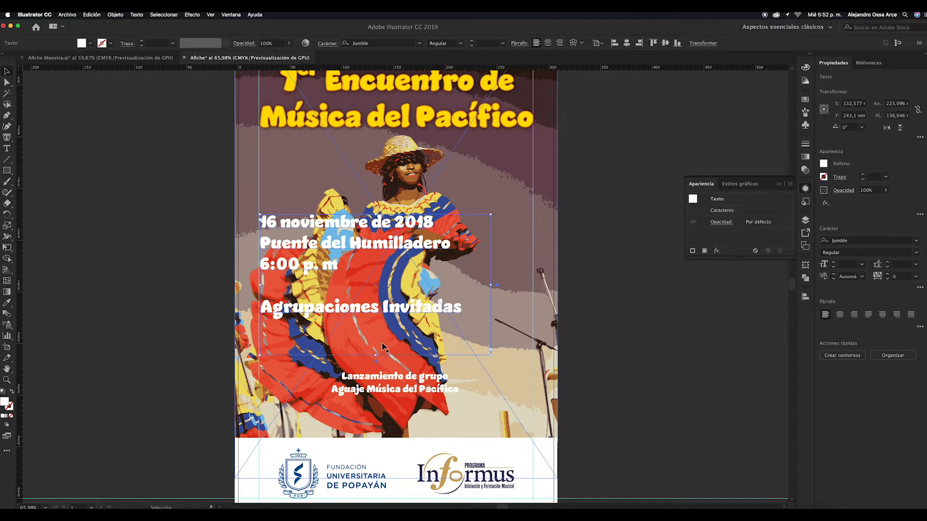
drag(377, 355, 376, 316)
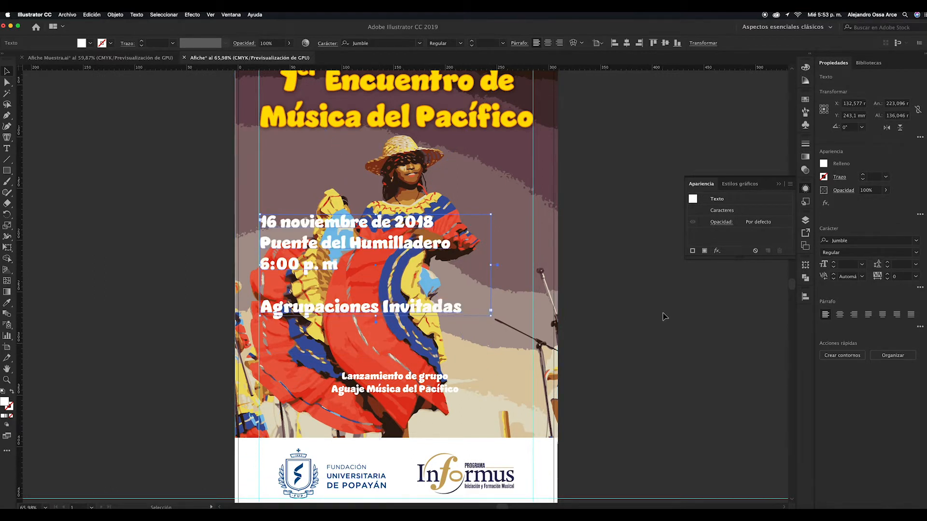
click(662, 316)
- Scale the "Lanzamiento de grupo Aguaje Música del Pacífico" text up proportionally to about 45.76 pt and shift it toward the page centre
scroll(662, 317, up, 3)
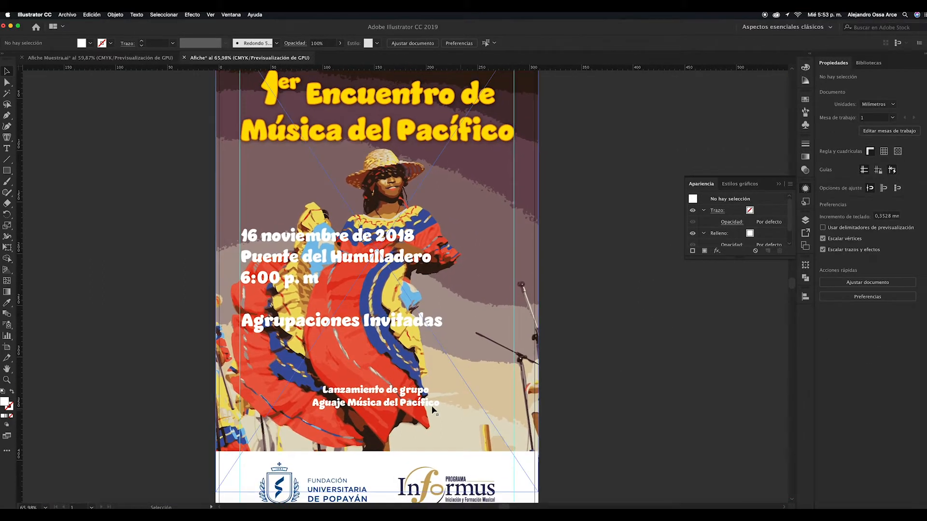
click(428, 402)
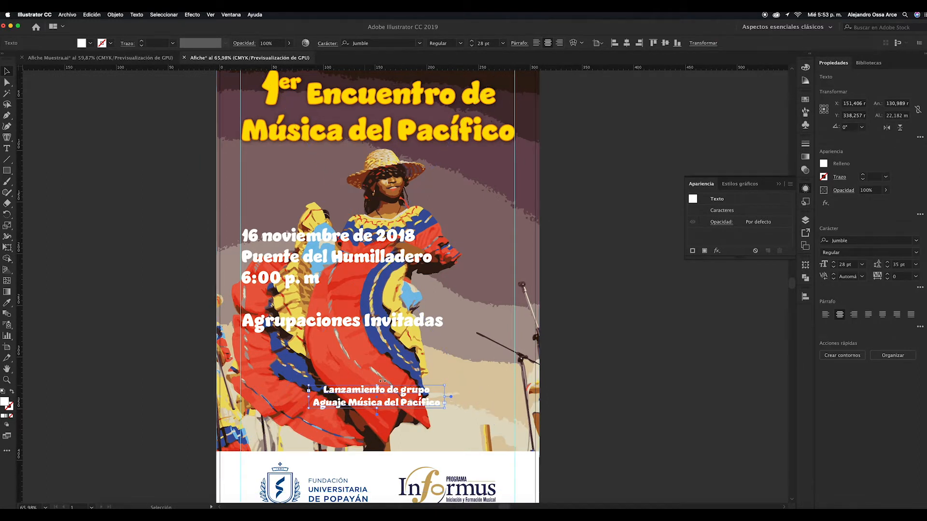
key(e)
drag(445, 385, 510, 374)
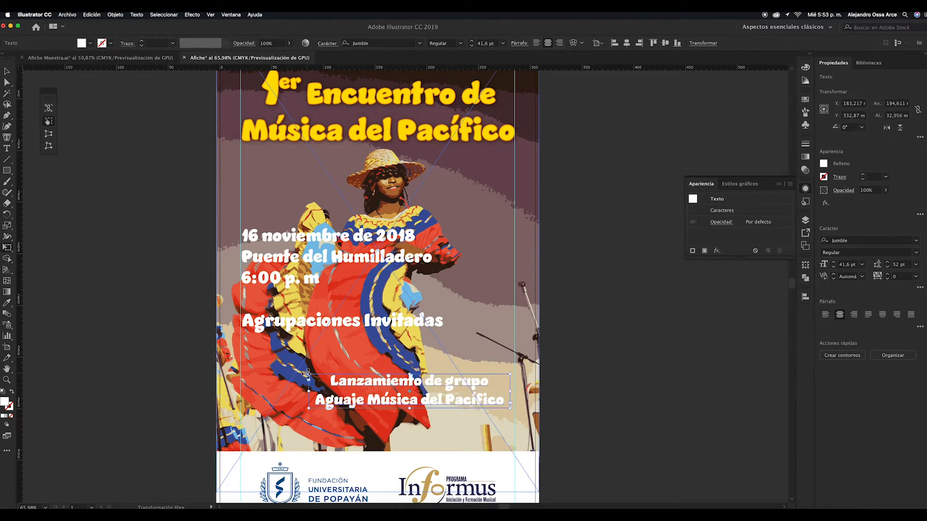
drag(308, 374, 288, 370)
drag(407, 387, 391, 389)
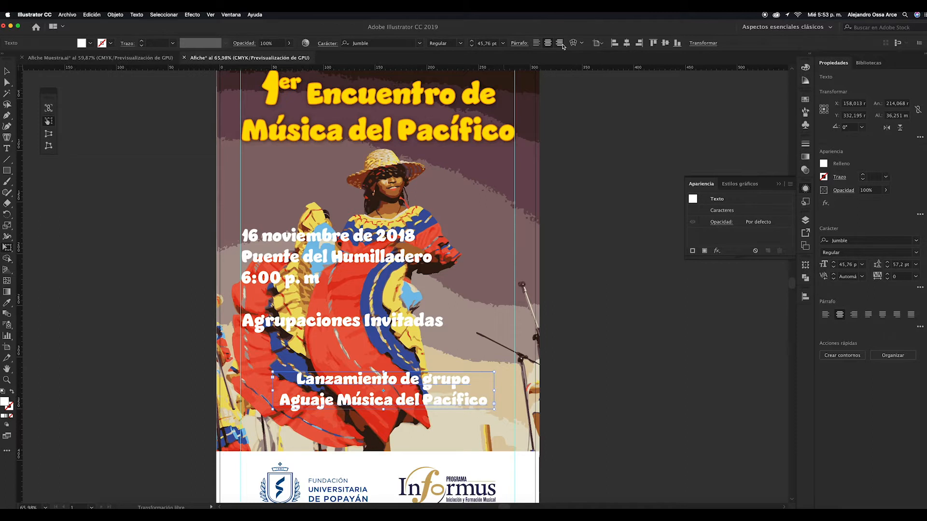
- Centre the "Lanzamiento de grupo" text horizontally on the artboard
click(804, 297)
click(773, 371)
click(797, 380)
click(710, 317)
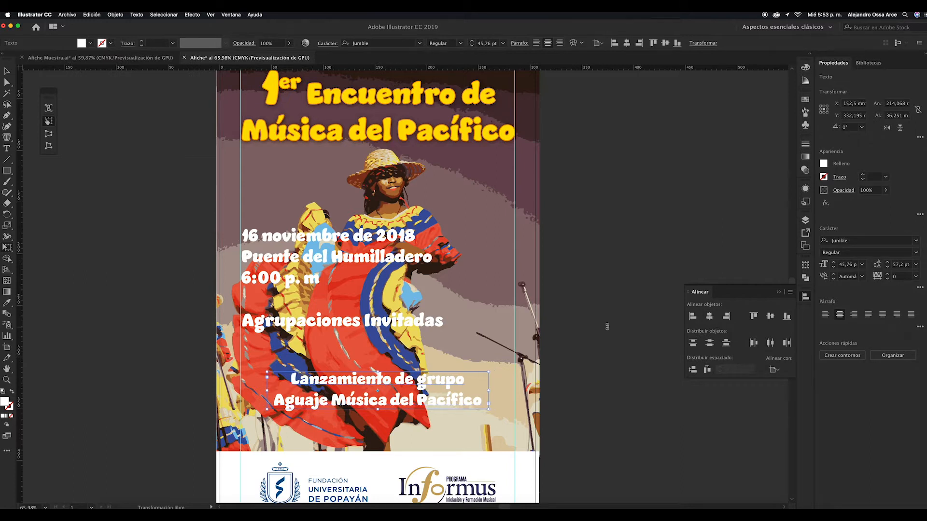
click(8, 72)
click(623, 201)
- Nudge the "1er Encuentro de Música del Pacífico" title slightly upward, near the upper horizontal guide
scroll(623, 202, up, 4)
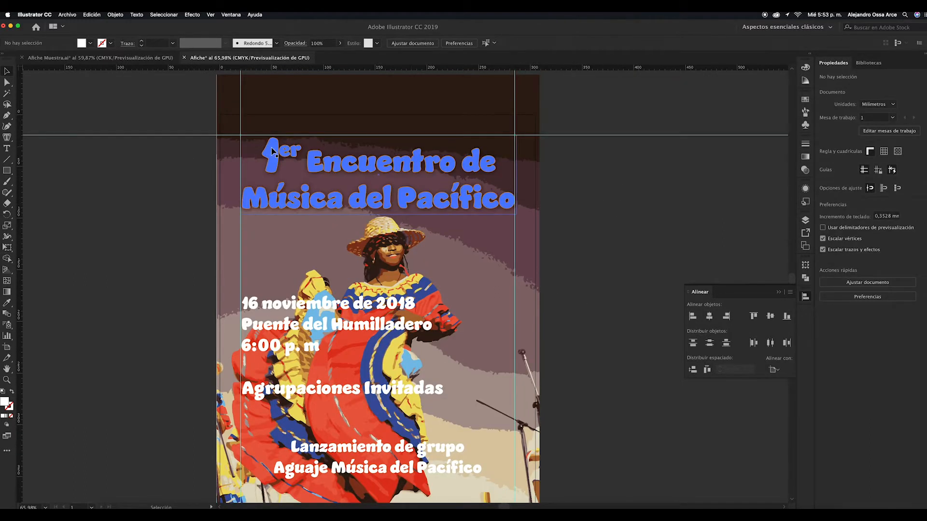
click(273, 152)
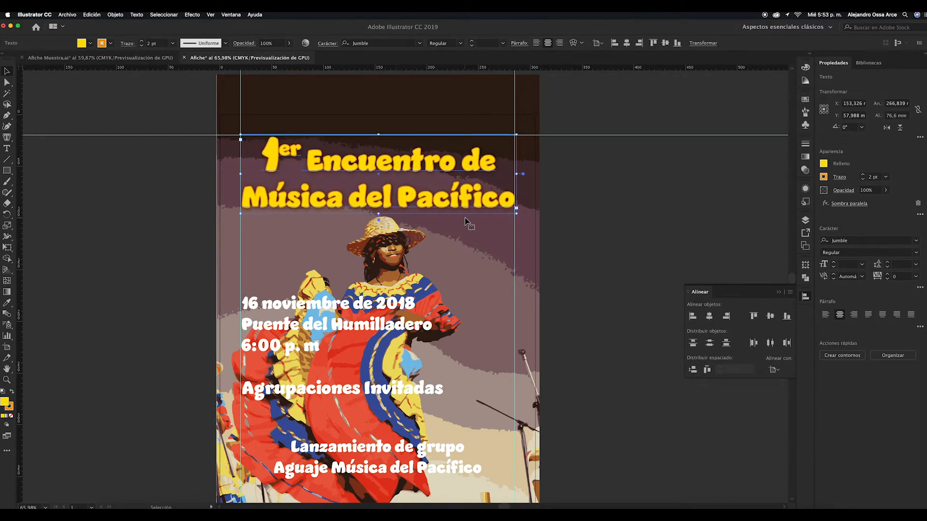
key(shift+Up)
key(shift+Up)
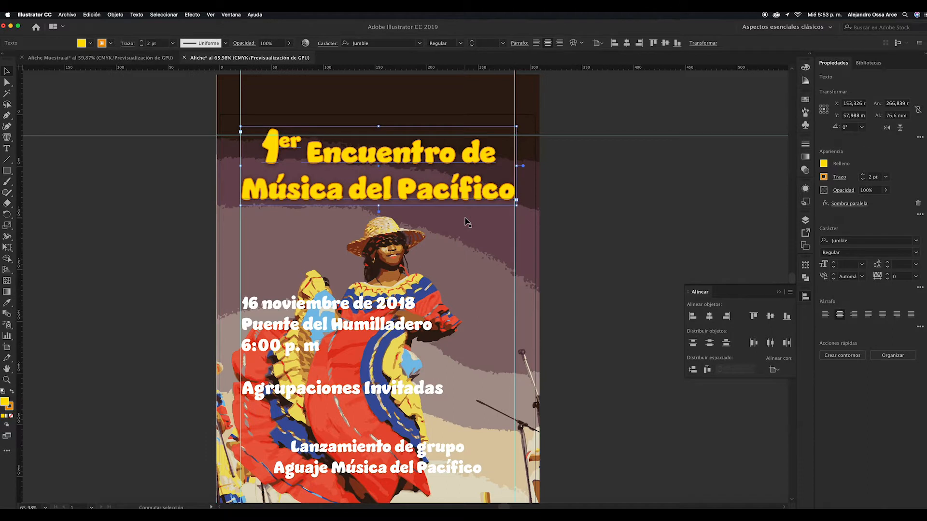
key(shift+Down)
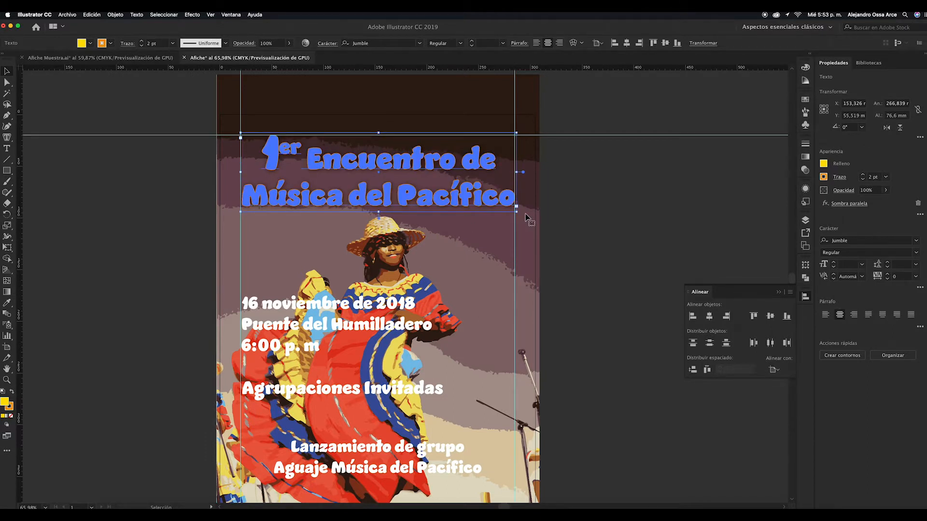
click(584, 215)
- Nudge the event details text slightly left so its lines start on the left margin guide
scroll(584, 213, down, 1)
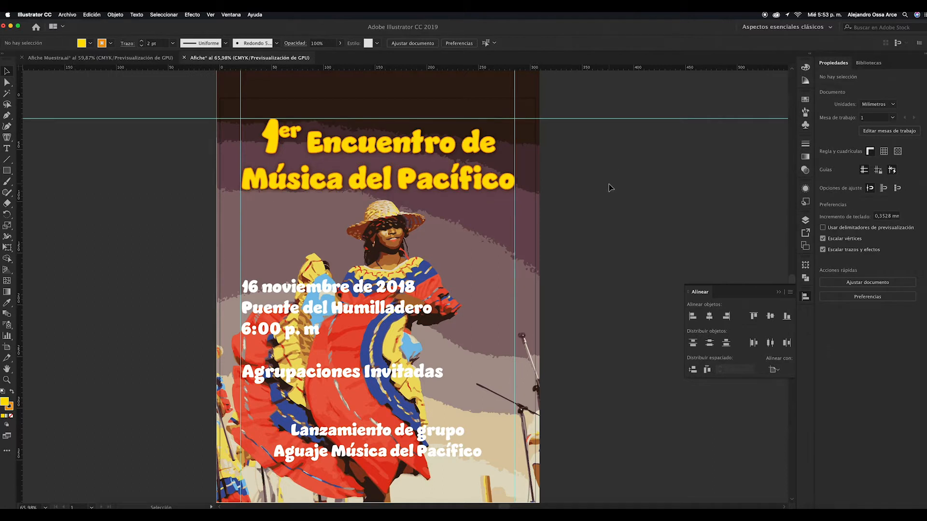
scroll(611, 188, down, 4)
click(275, 250)
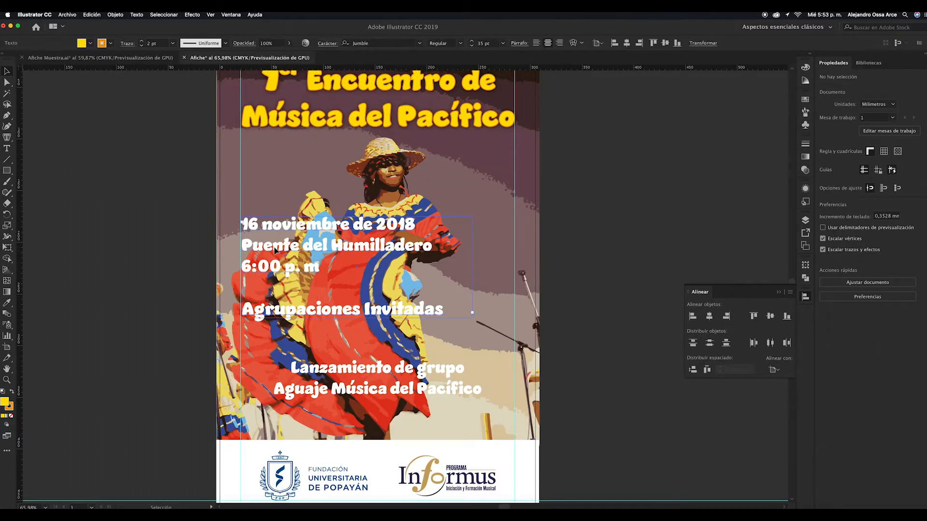
key(Left)
key(Left)
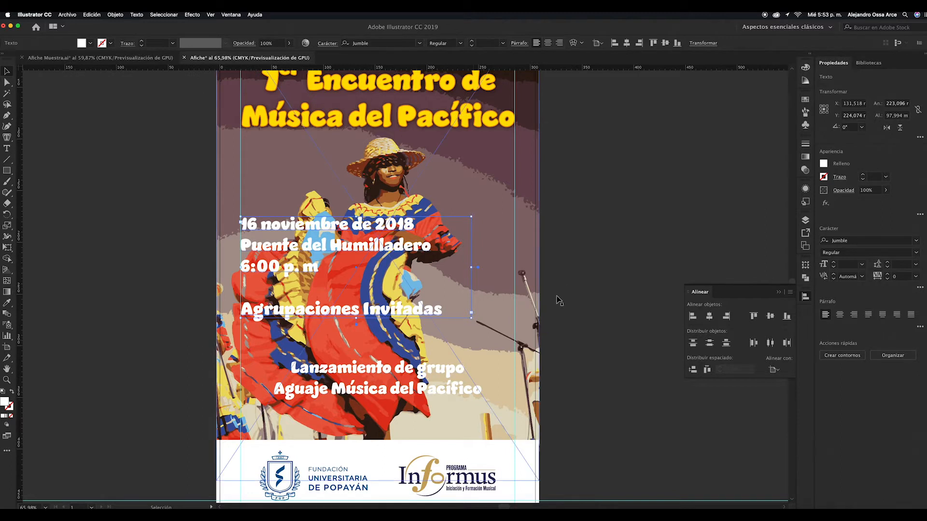
click(642, 211)
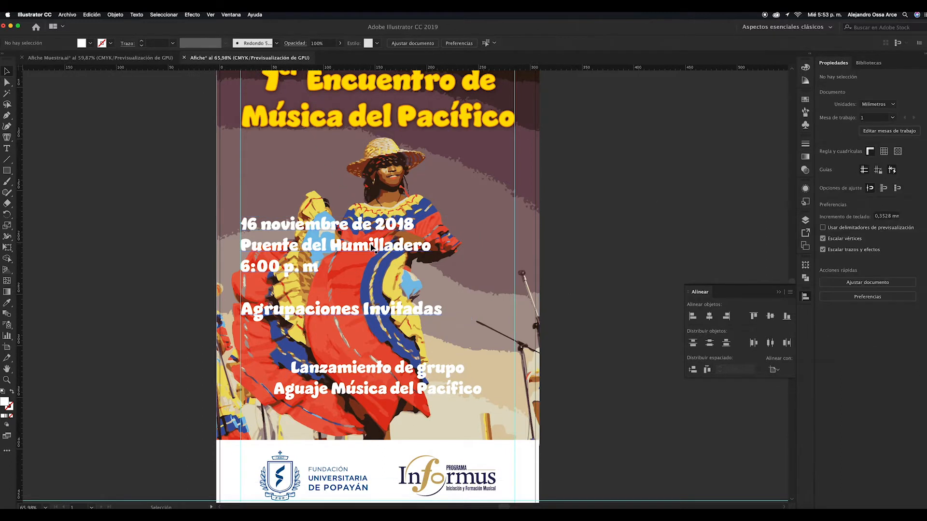
- Ungroup the two logos in the poster's white footer
click(331, 253)
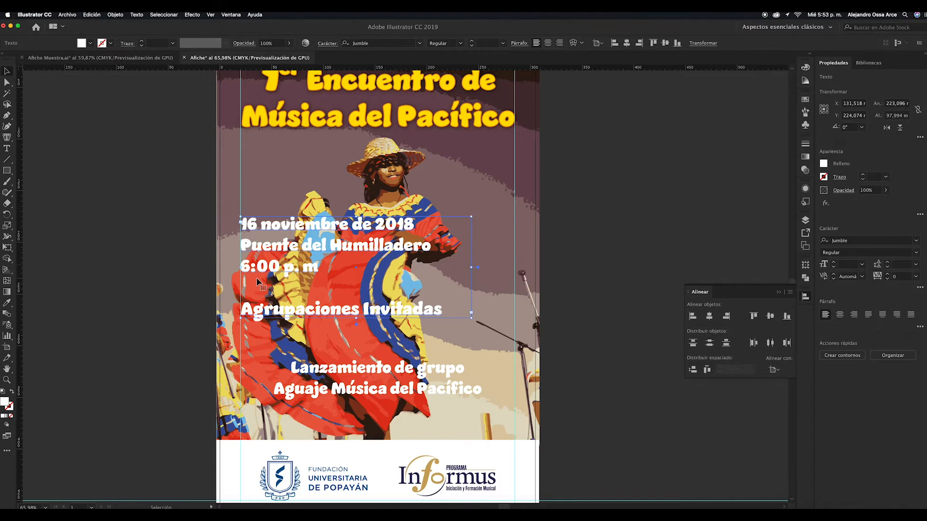
scroll(454, 313, down, 3)
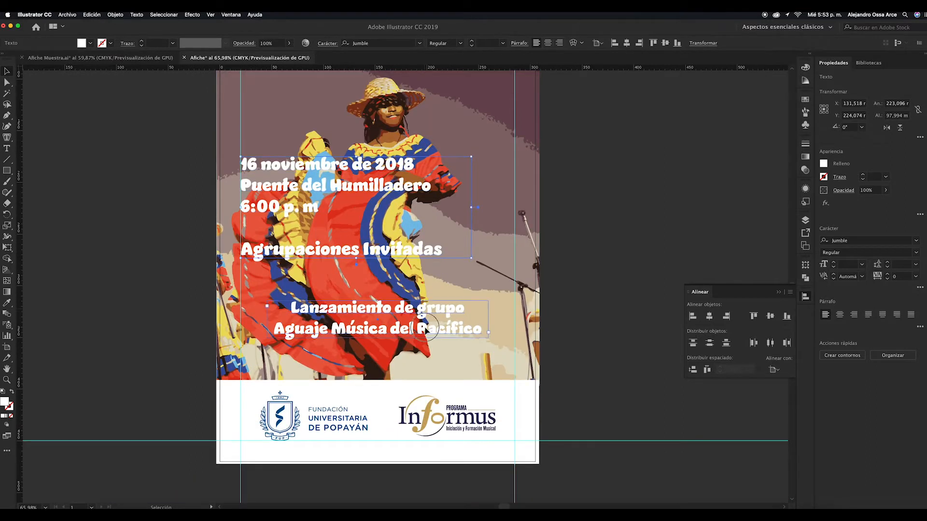
click(571, 316)
click(347, 421)
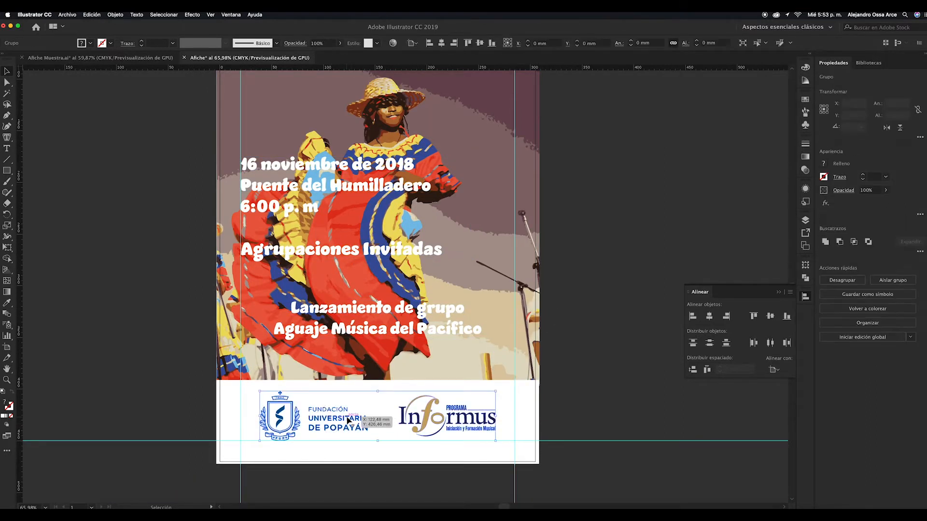
right_click(347, 421)
click(368, 457)
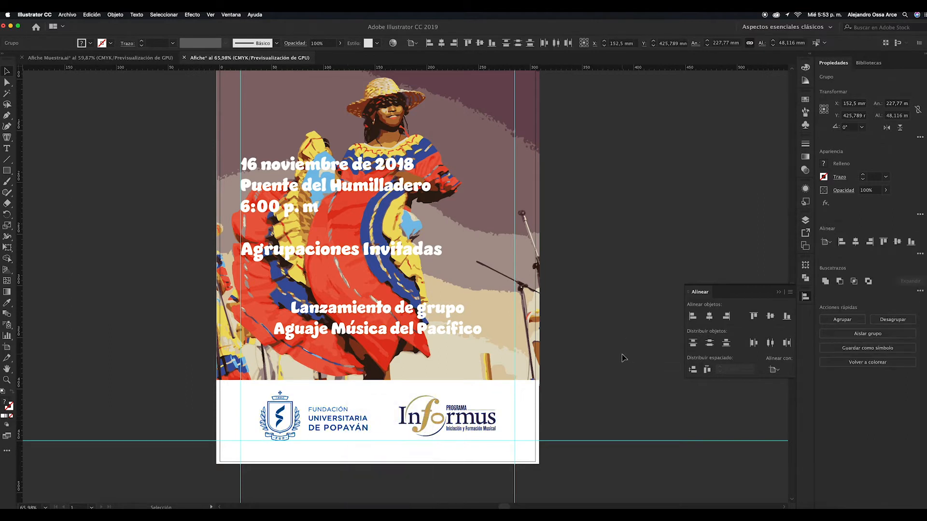
- Move the Fundación Universitaria de Popayán logo left until its edge meets the left margin guide
click(344, 420)
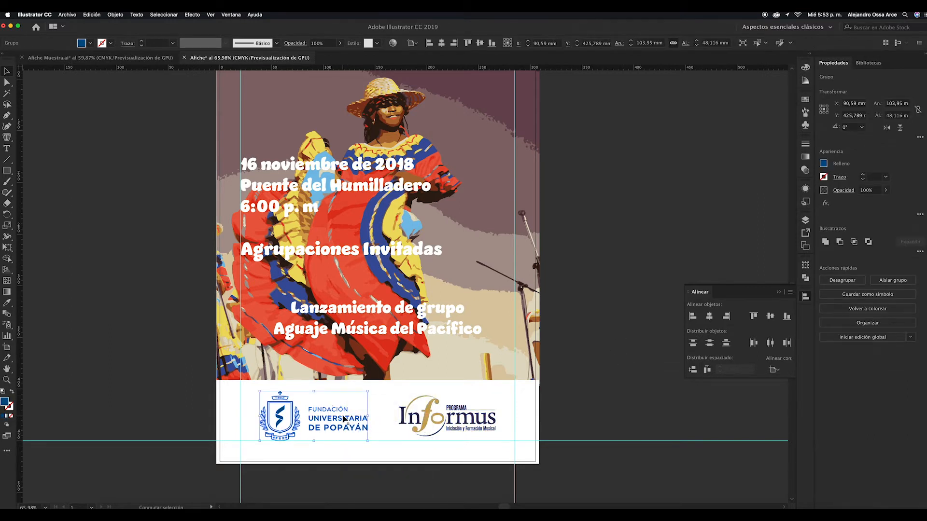
key(Left)
key(Left)
key(Left)
key(Left)
key(Left)
key(Left)
key(Left)
key(Left)
key(Left)
key(Left)
key(Left)
key(Left)
key(Left)
key(Left)
key(Left)
key(Left)
key(Left)
key(Left)
key(Left)
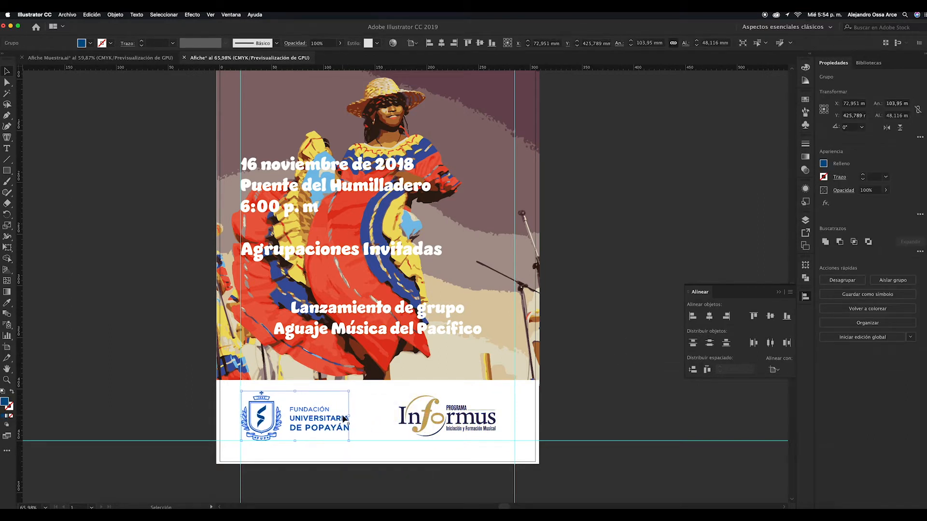
- Move the Informus logo right until its edge meets the right margin guide
click(429, 417)
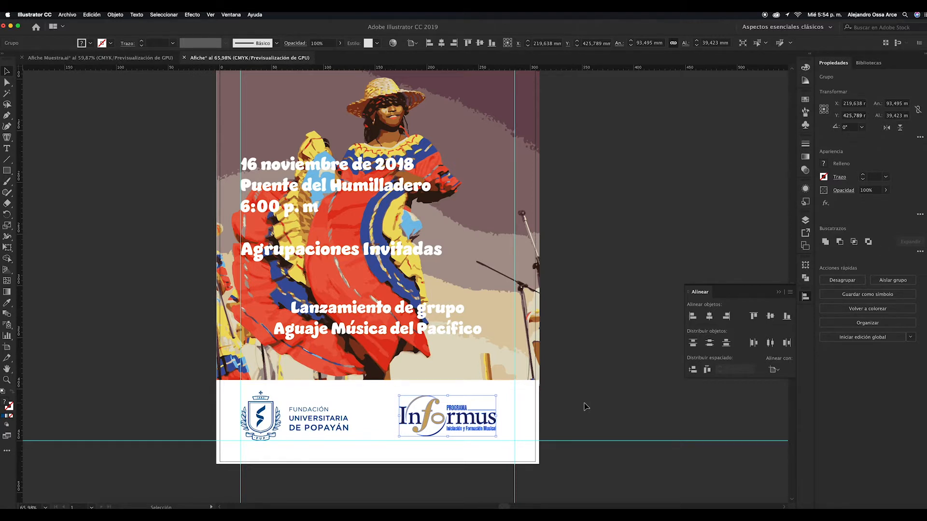
key(Right)
key(Right)
key(Right)
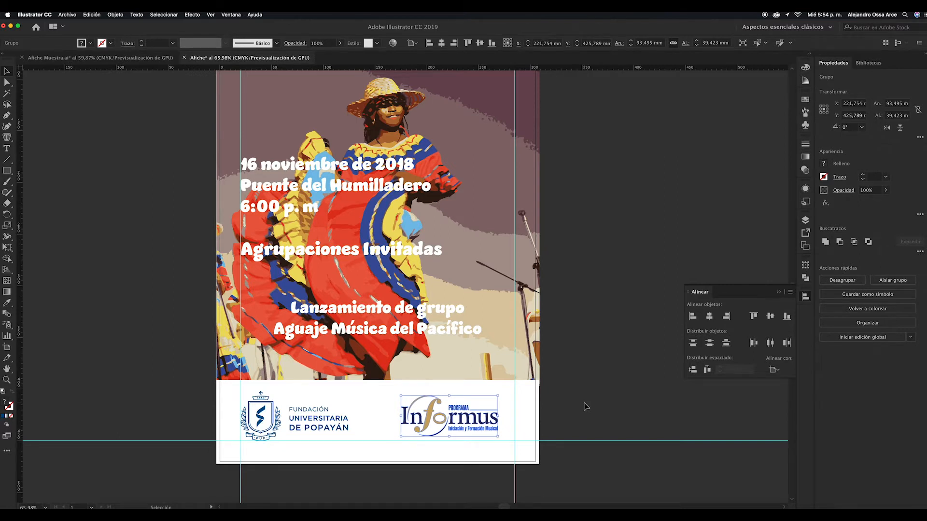
key(Right)
key(Right)
key(Right)
key(Right)
key(Right)
key(Right)
key(Right)
key(Right)
key(Right)
key(Right)
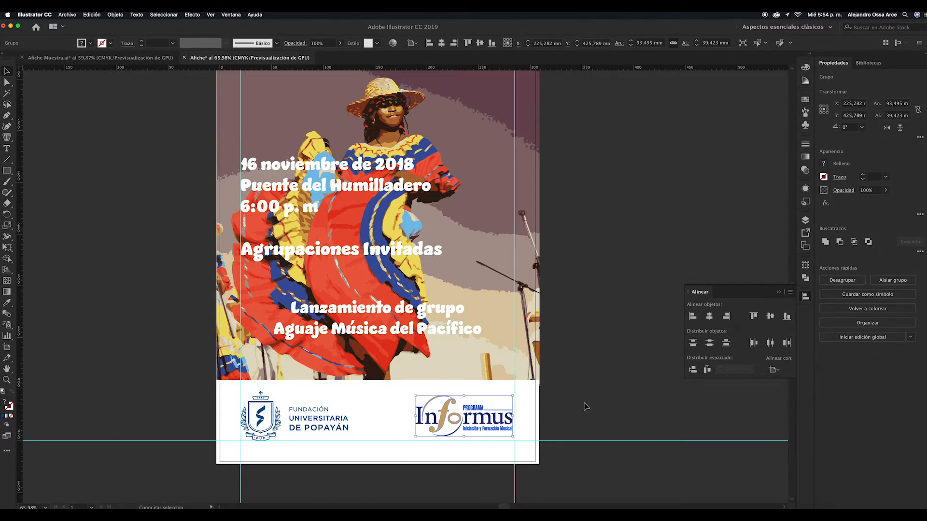
key(shift+Left)
key(shift+Left)
key(shift+Left)
key(shift+Left)
key(shift+Left)
key(shift+Right)
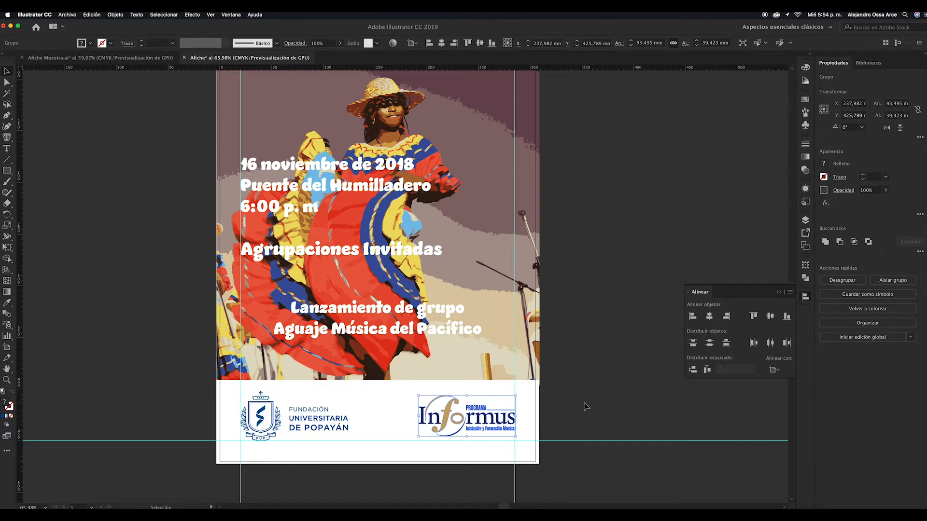
key(Right)
key(Left)
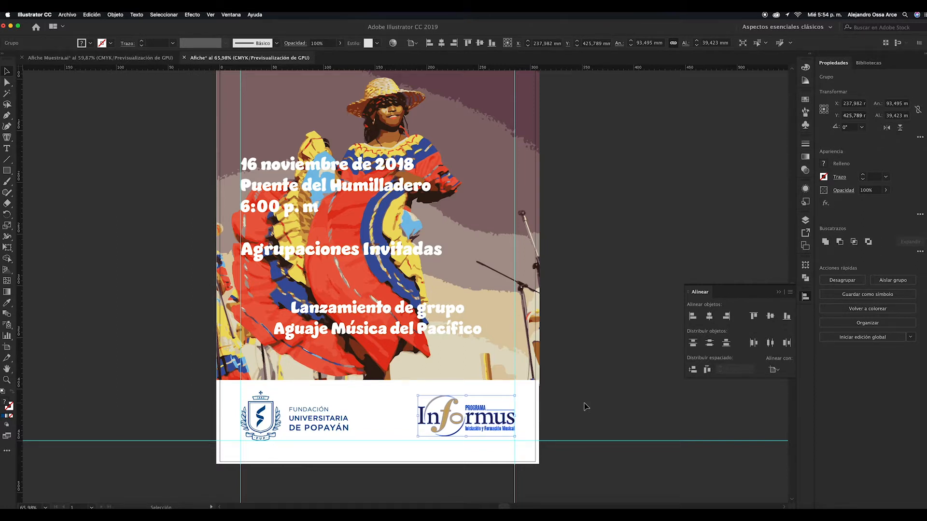
click(586, 407)
- Apply a drop shadow (Sombra paralela) to the event details text and the "Lanzamiento de grupo Aguaje Música del Pacífico" text
scroll(586, 407, up, 5)
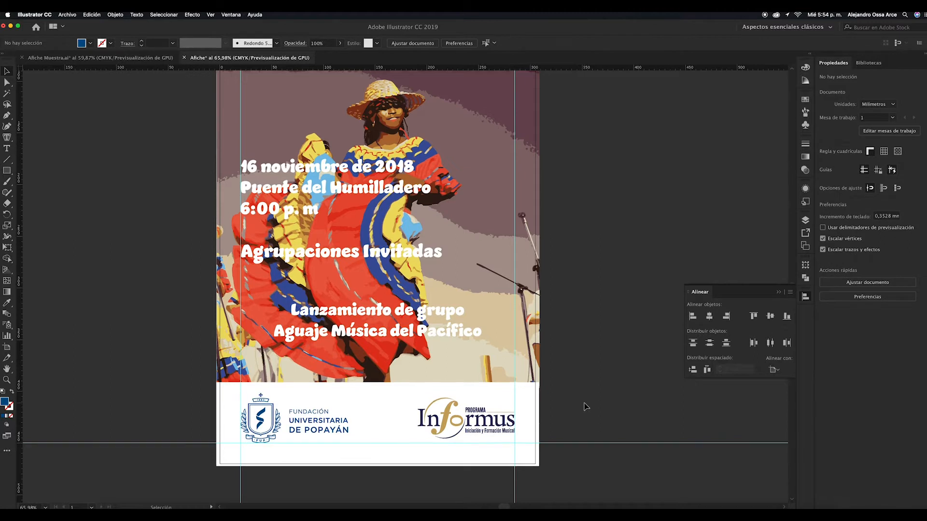
scroll(586, 407, up, 2)
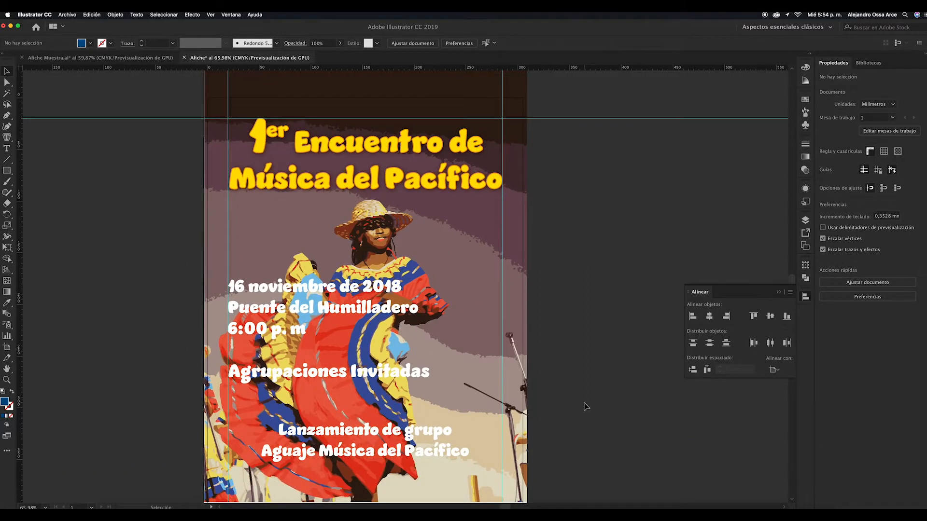
scroll(585, 407, down, 2)
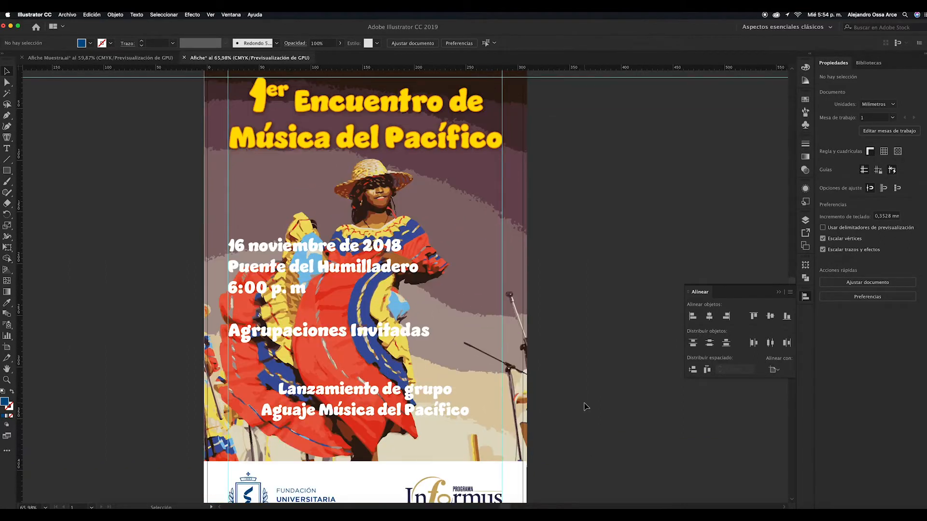
click(360, 265)
shift+click(397, 394)
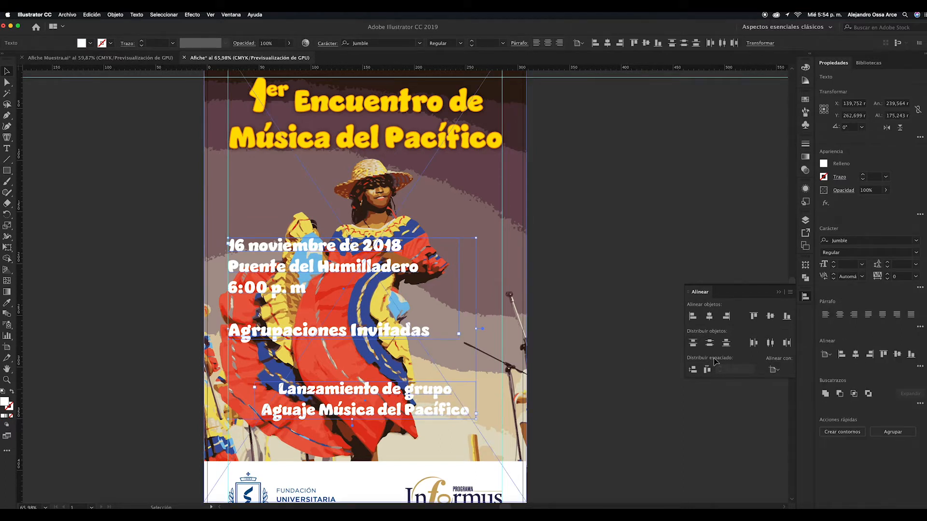
click(805, 189)
click(718, 252)
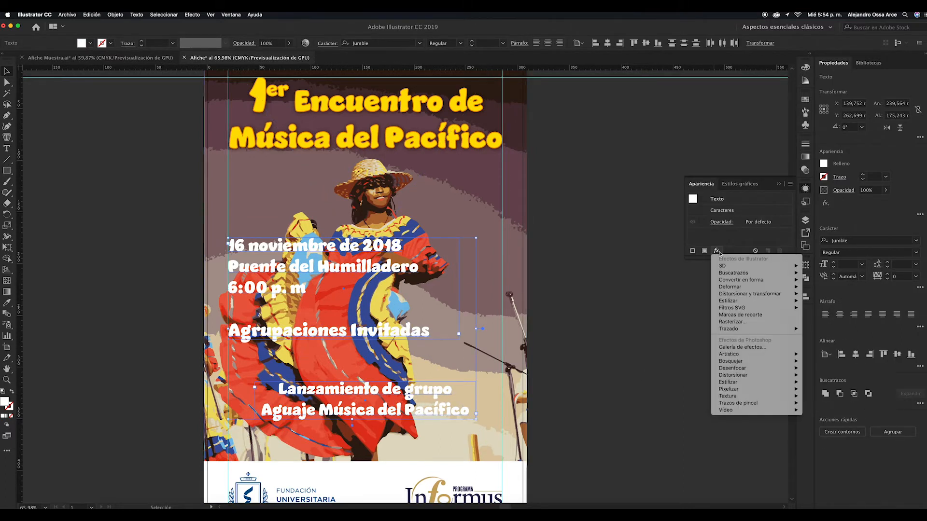
mouse_move(751, 301)
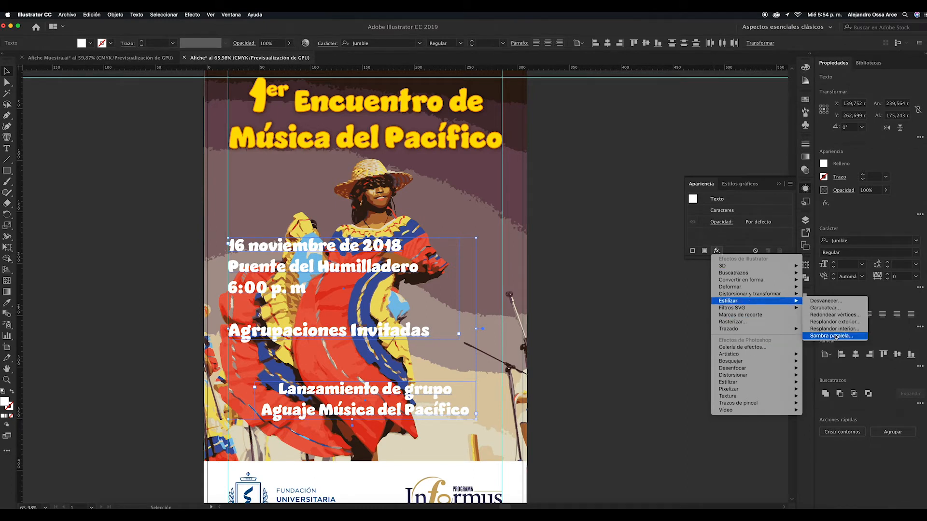
click(835, 336)
click(721, 306)
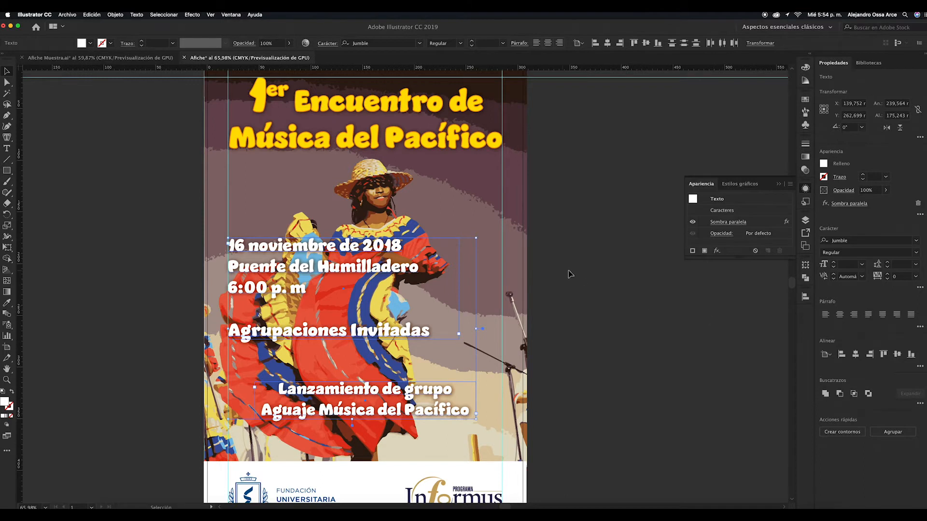
click(589, 272)
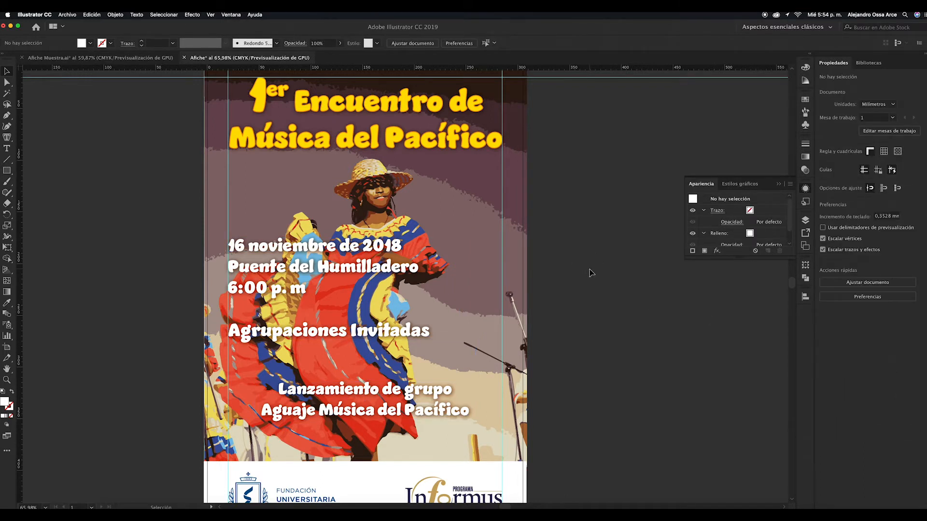
- Fill the "Lanzamiento de grupo Aguaje Música del Pacífico" text with the light green swatch
scroll(606, 266, up, 3)
scroll(605, 266, down, 6)
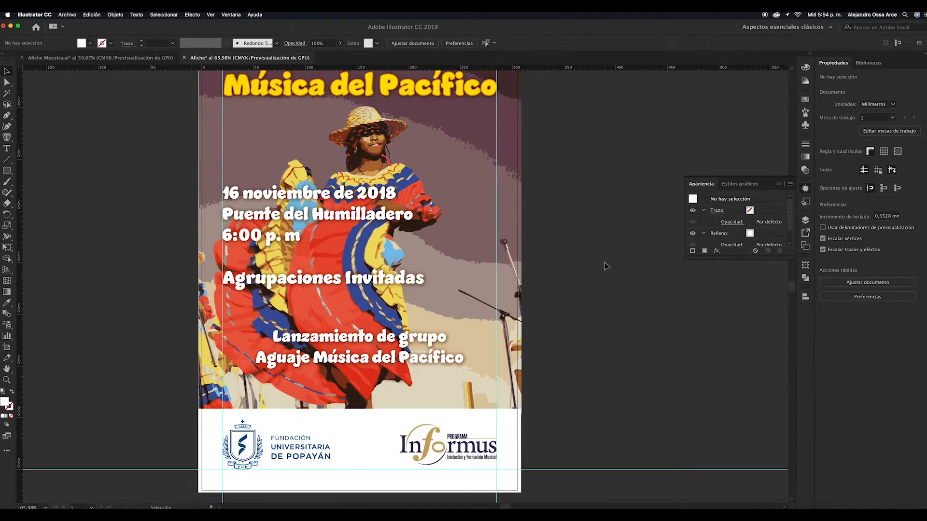
scroll(606, 265, up, 3)
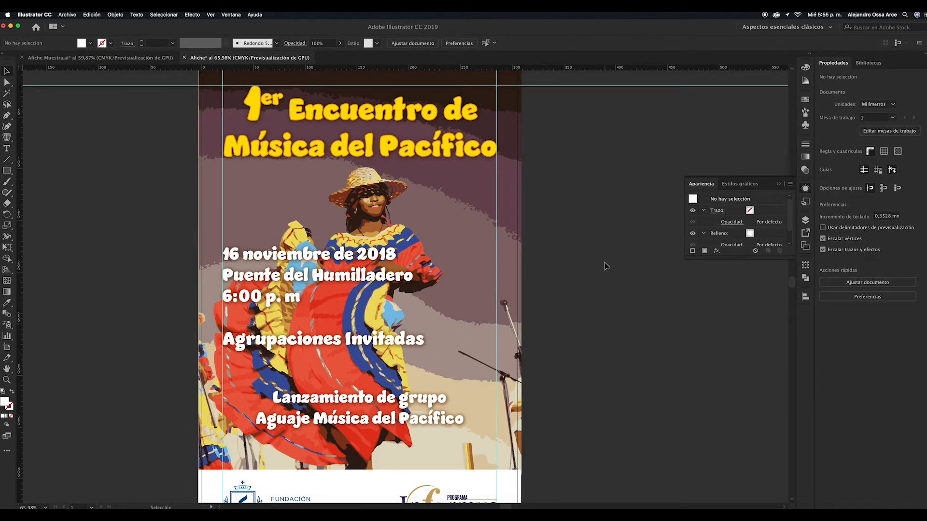
click(7, 148)
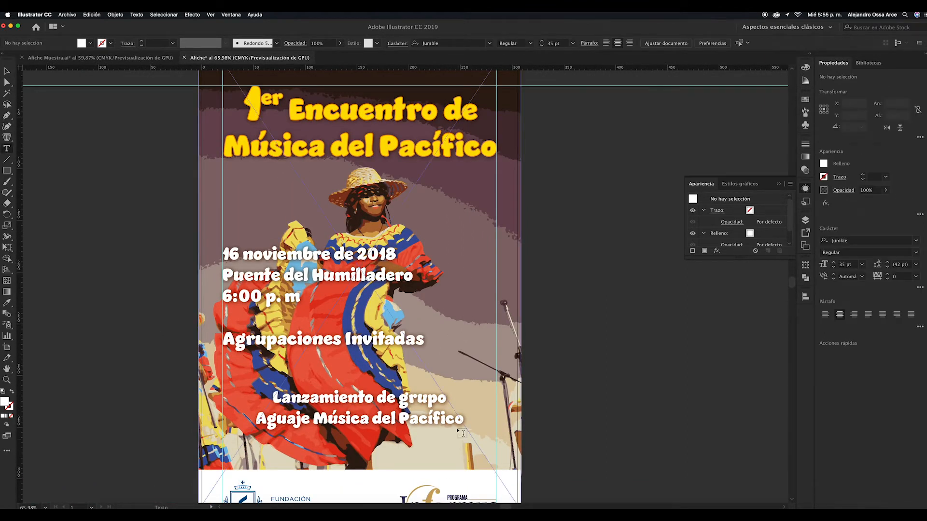
triple_click(267, 416)
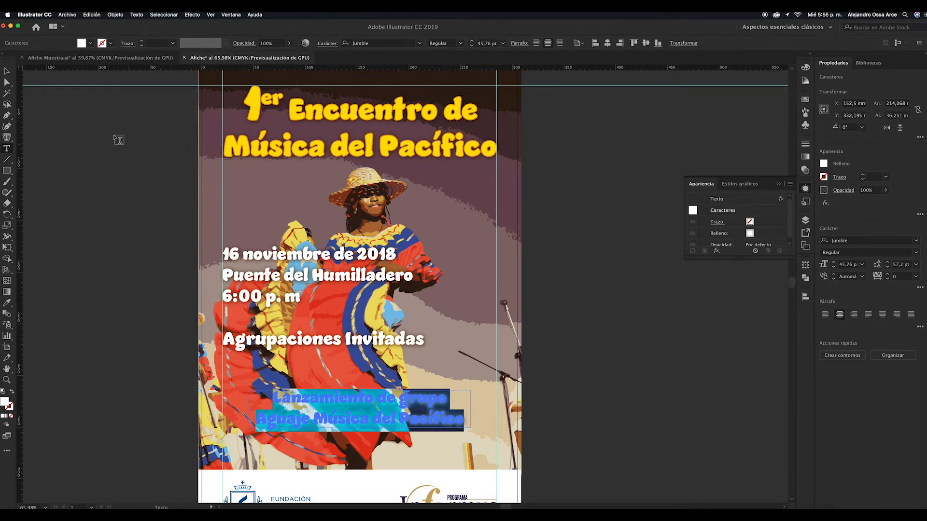
click(90, 43)
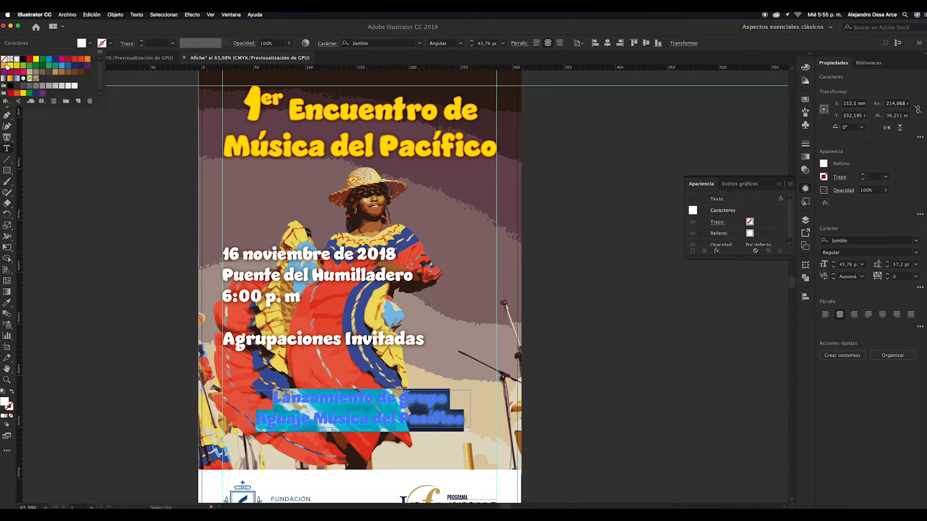
click(23, 65)
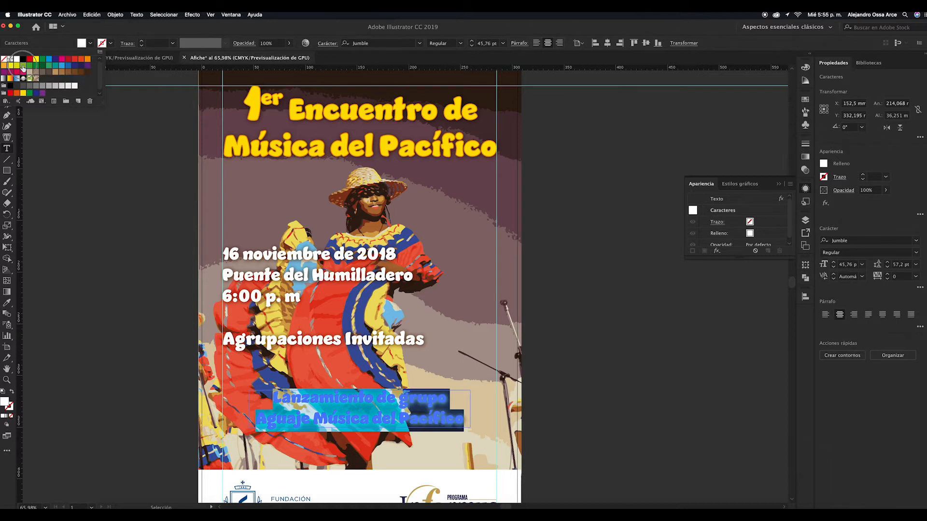
click(129, 205)
click(88, 177)
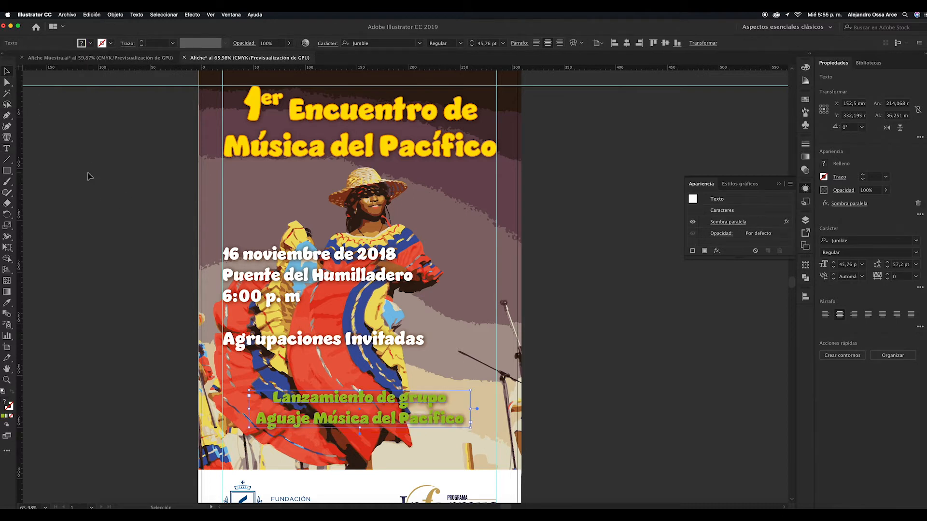
- Add a 1 pt green stroke to the "Lanzamiento de grupo Aguaje Música del Pacífico" text
scroll(88, 176, down, 3)
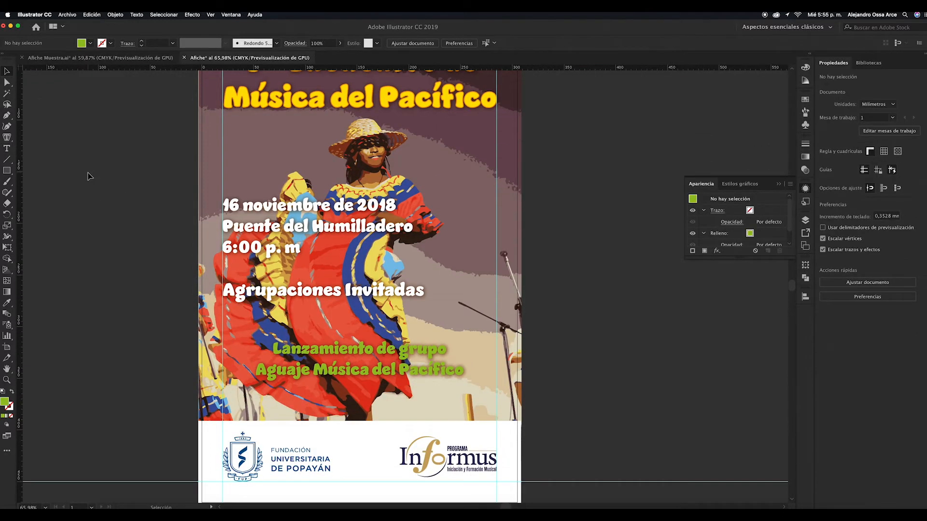
click(369, 354)
click(7, 148)
drag(272, 348, 194, 325)
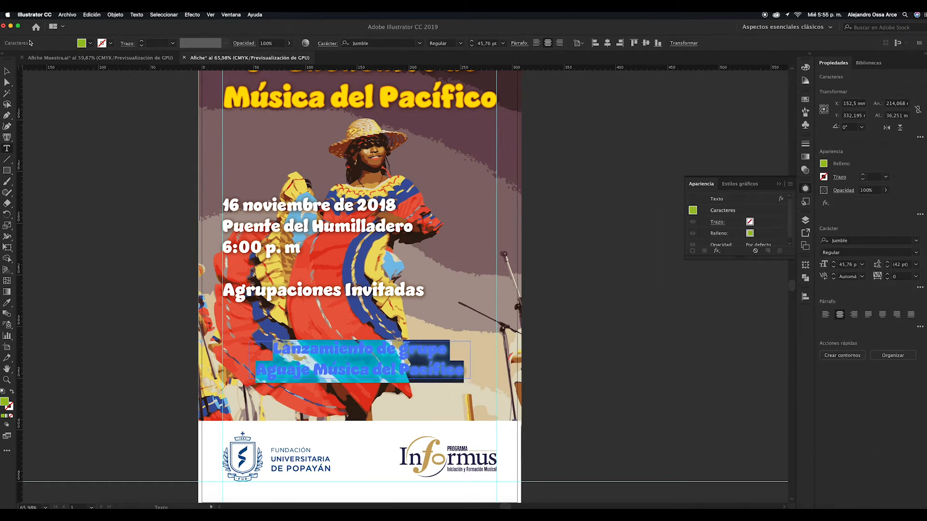
click(111, 44)
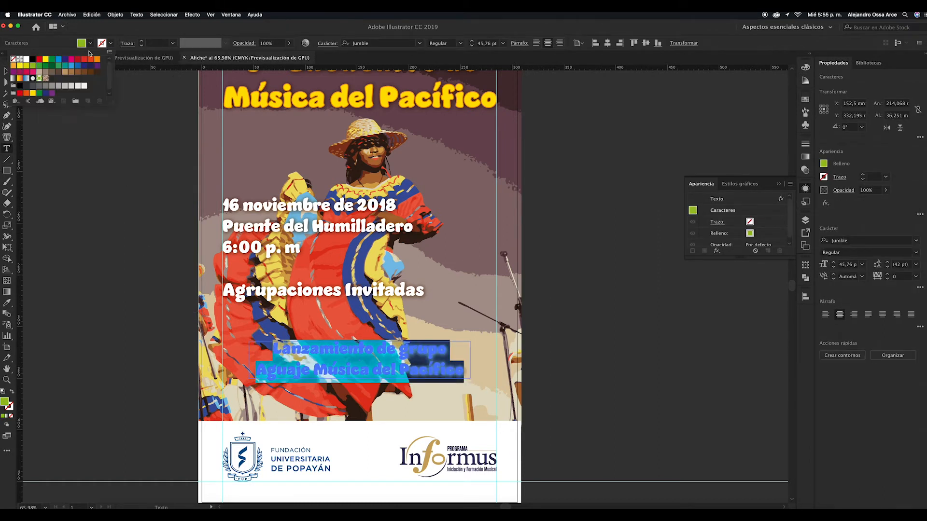
click(40, 67)
click(137, 170)
click(7, 71)
click(77, 122)
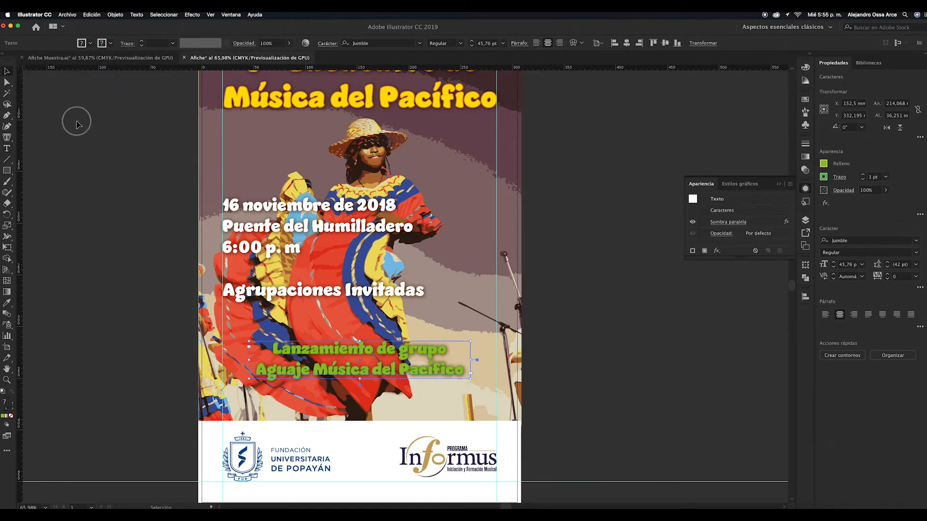
- Give the "Agrupaciones Invitadas" line a yellow fill and a 1 pt orange stroke
scroll(559, 249, up, 5)
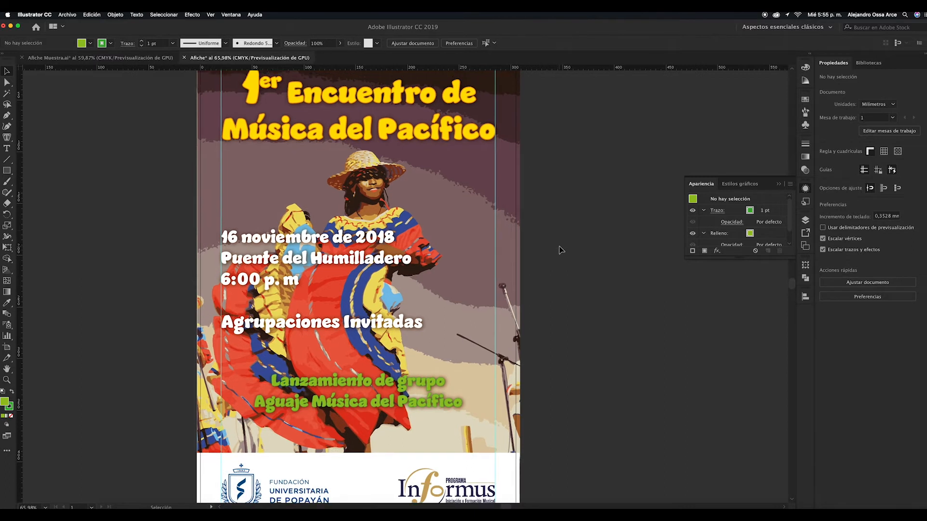
scroll(559, 250, up, 2)
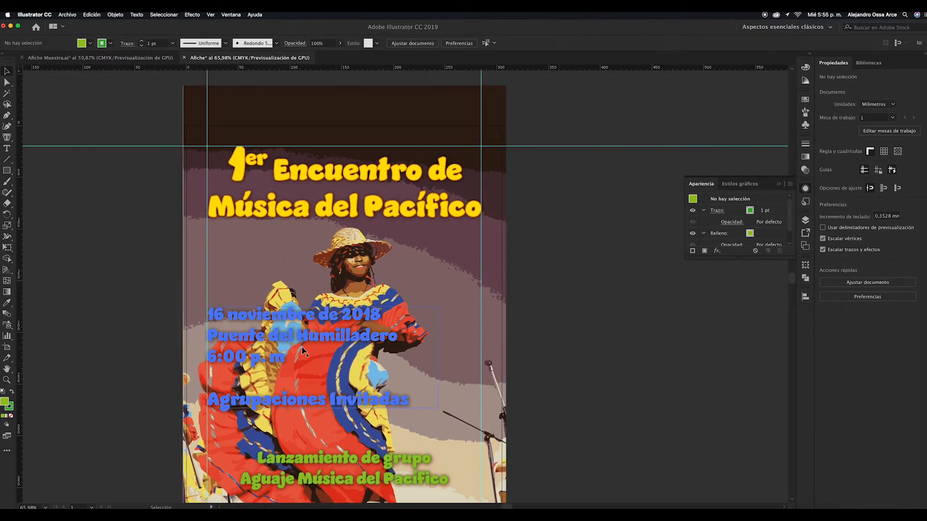
click(7, 150)
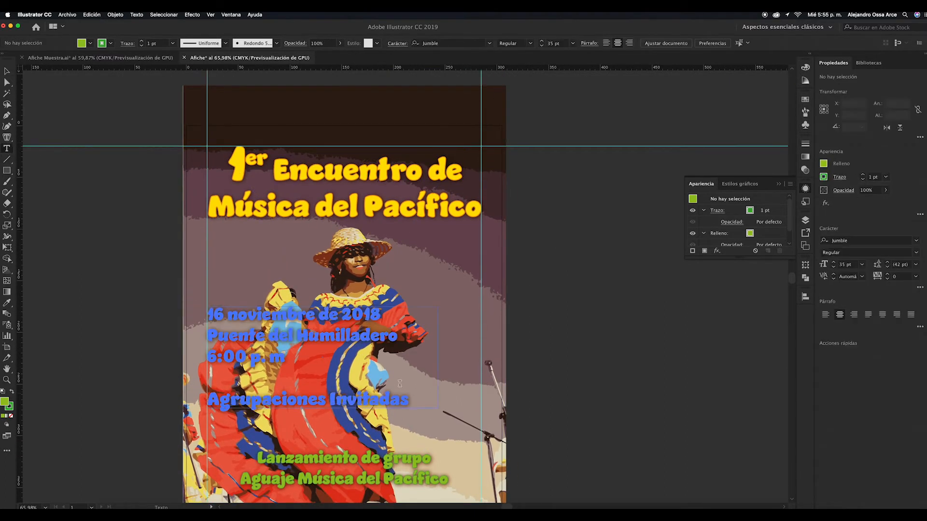
click(6, 72)
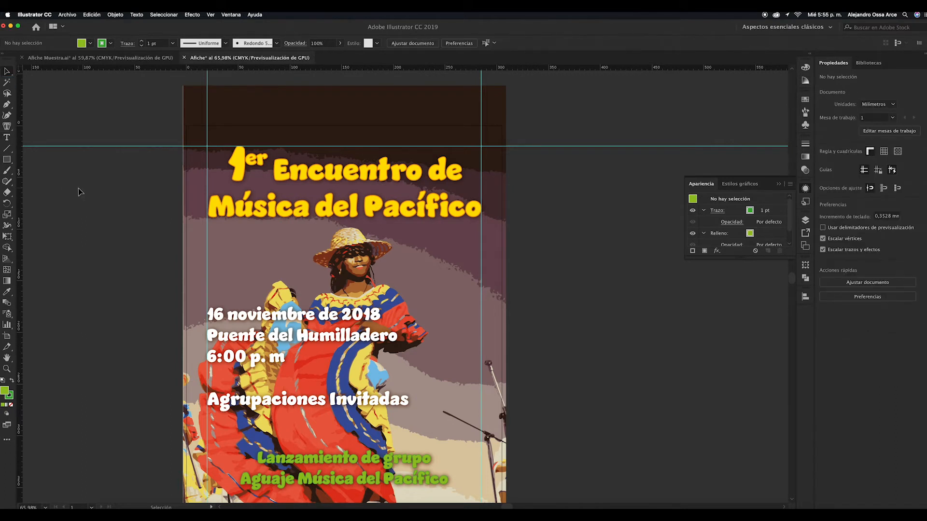
scroll(80, 192, down, 2)
click(7, 137)
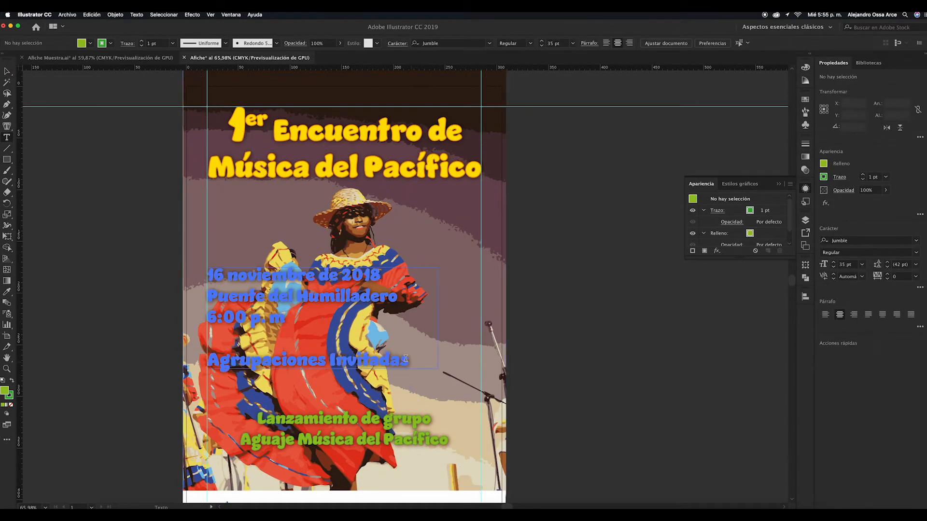
drag(408, 360, 207, 361)
click(92, 43)
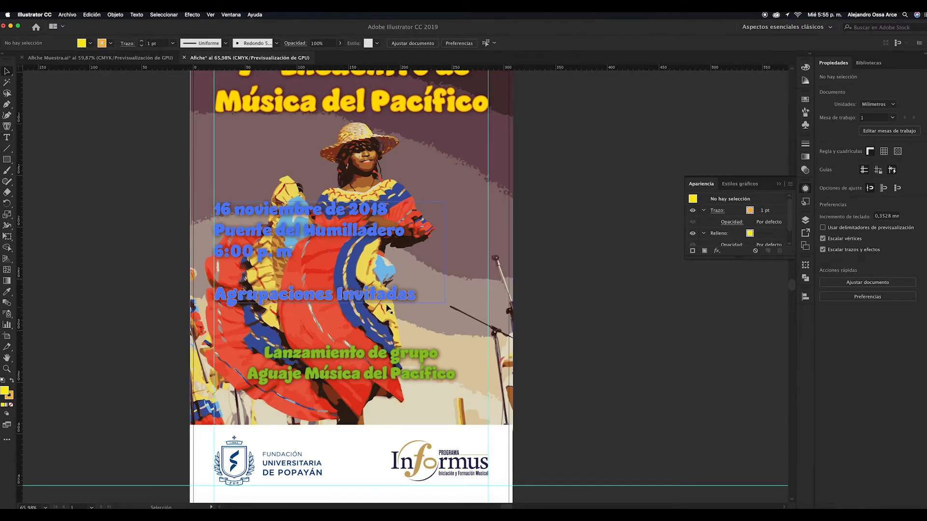
click(290, 232)
click(605, 301)
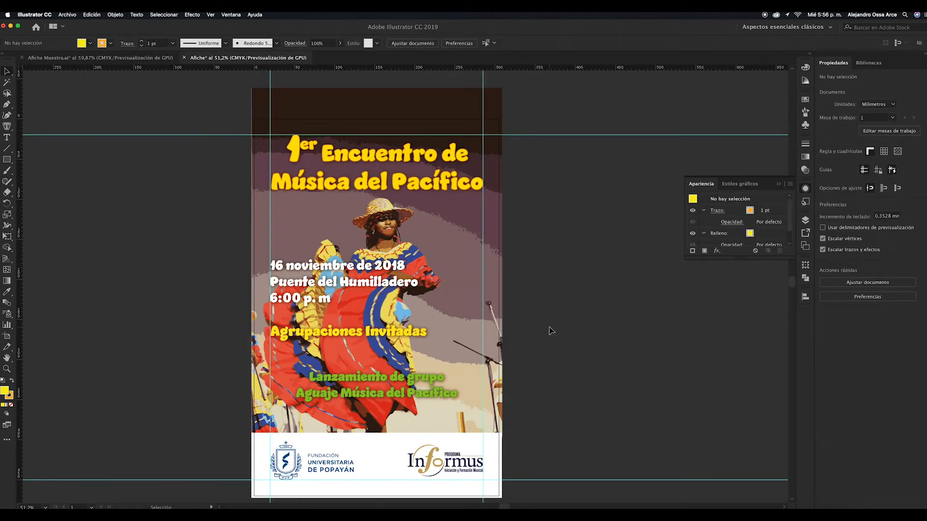
- Copy the "Agrupaciones Invitadas" line and delete it from the event details text
click(355, 331)
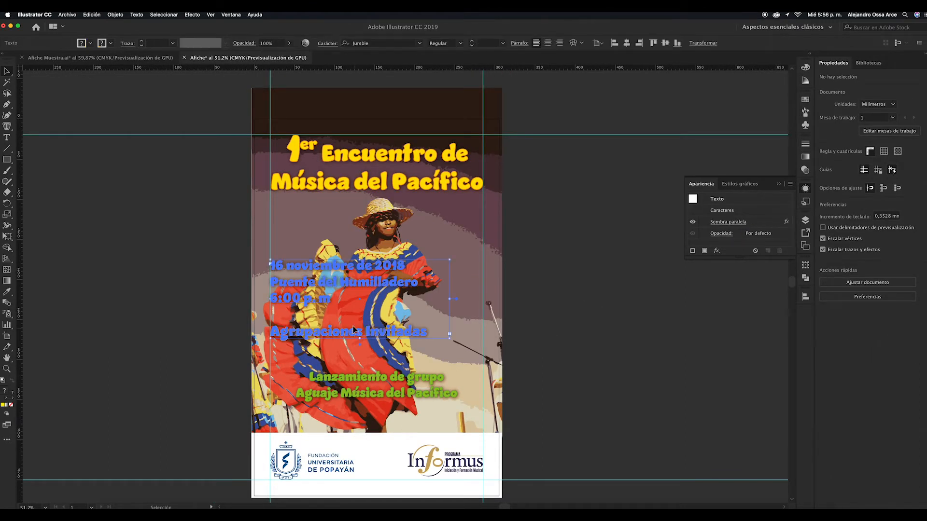
click(8, 137)
drag(427, 333, 254, 313)
key(ctrl+c)
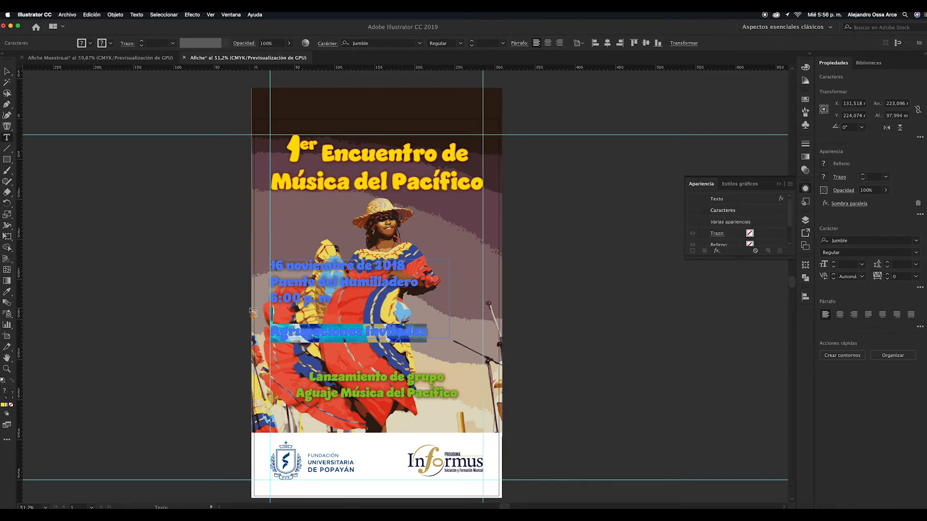
key(BackSpace)
- Complete the time as "6:00 p. m." and shorten the event details frame to fit its three lines
text(.)
key(Escape)
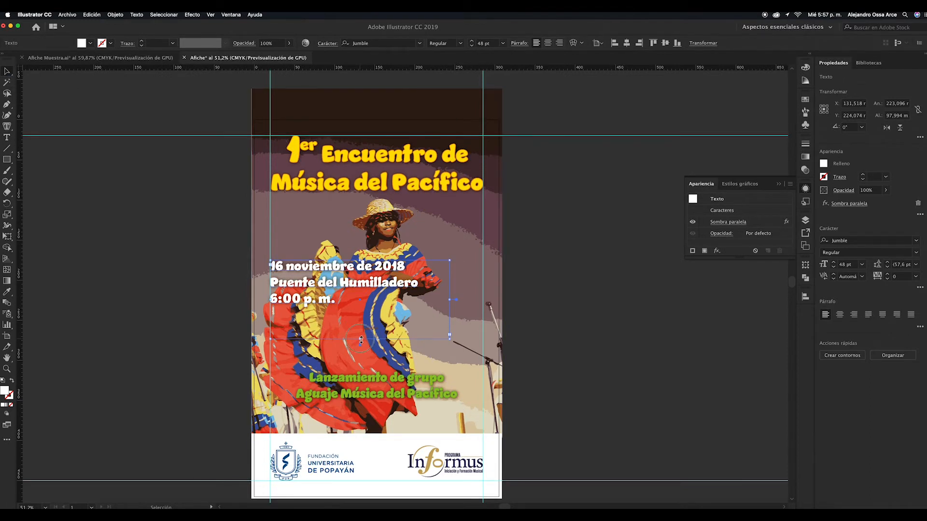
drag(360, 338, 360, 305)
click(570, 307)
- Create a separate text frame below the event details and paste "Agrupaciones Invitadas" into it
scroll(570, 307, up, 1)
click(7, 138)
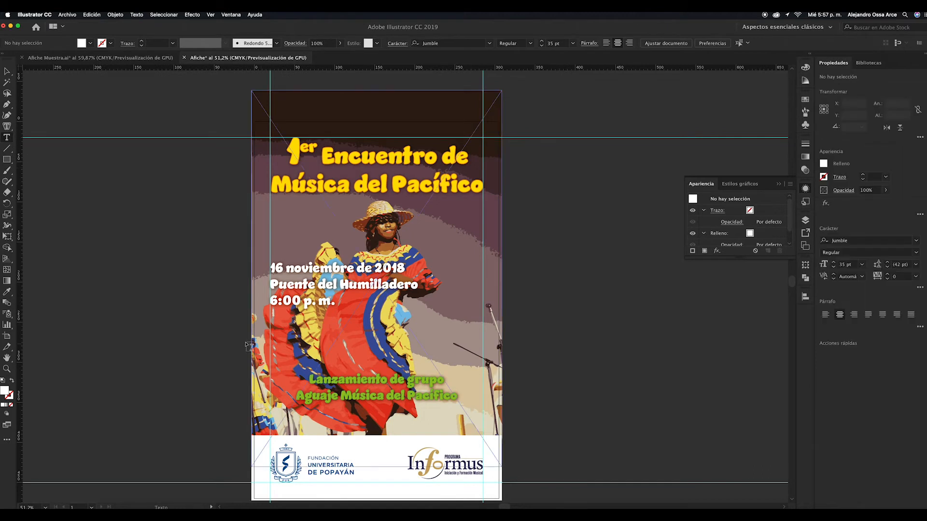
drag(221, 319, 450, 355)
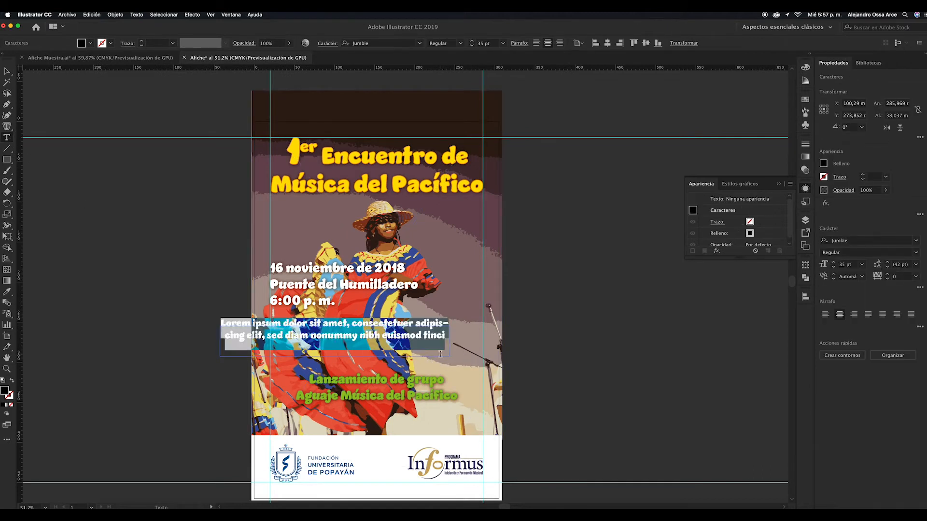
key(ctrl+v)
key(Escape)
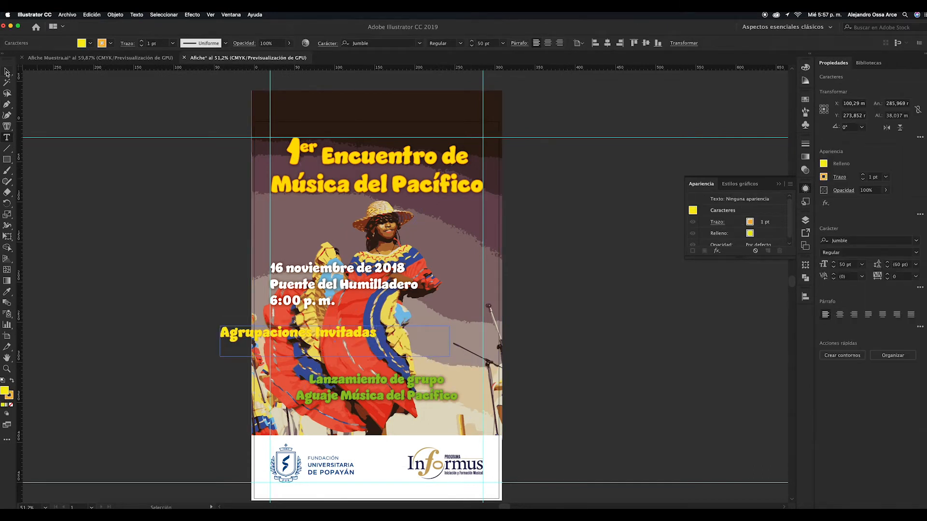
- Center the "Agrupaciones Invitadas" paragraph and narrow its frame from the left to about 202 mm wide
click(548, 43)
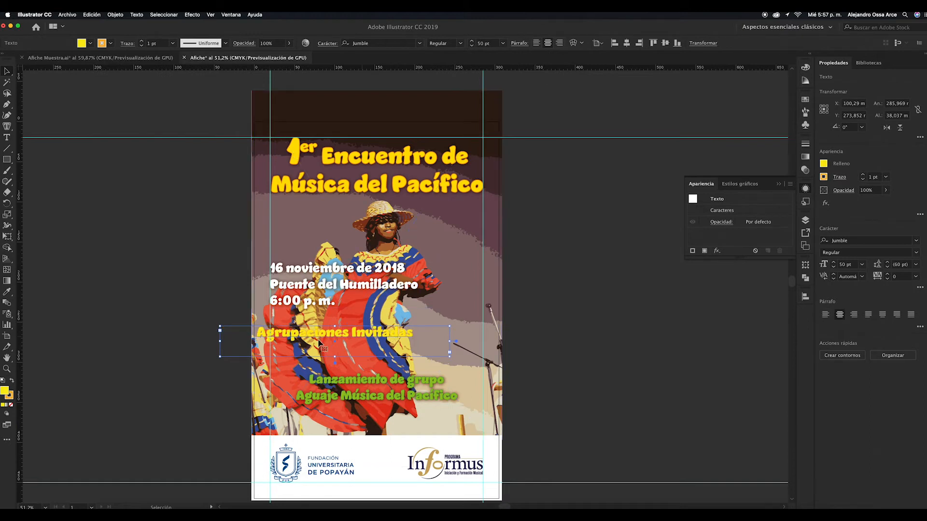
drag(220, 342, 289, 341)
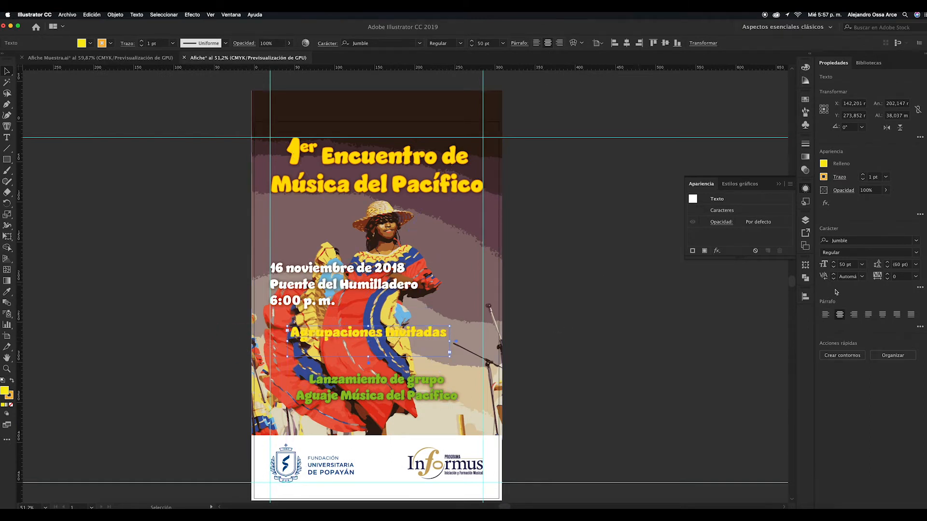
- Center the "Agrupaciones Invitadas" text frame horizontally on the artboard
click(805, 297)
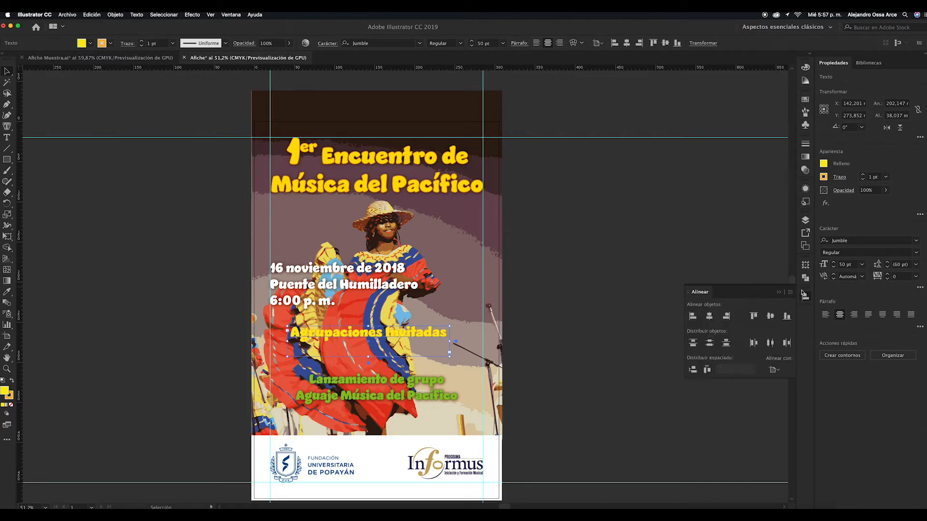
click(709, 316)
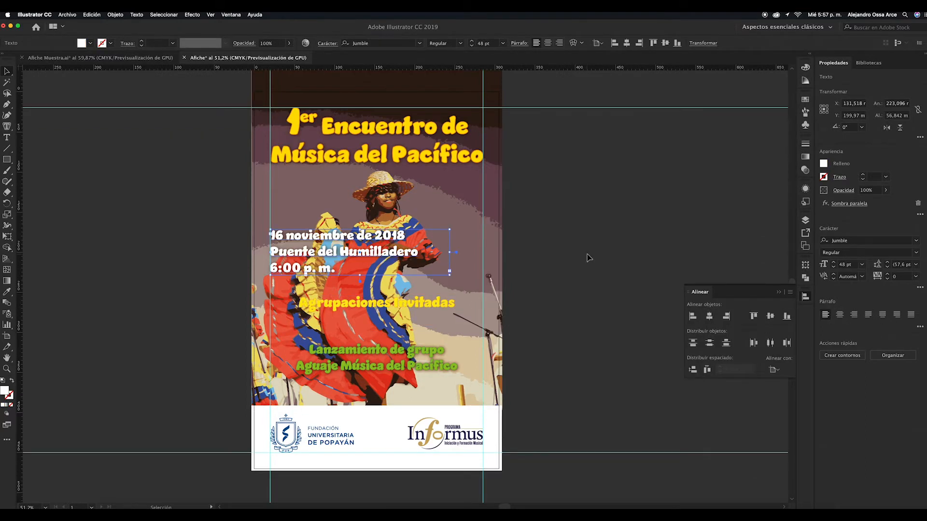
click(589, 258)
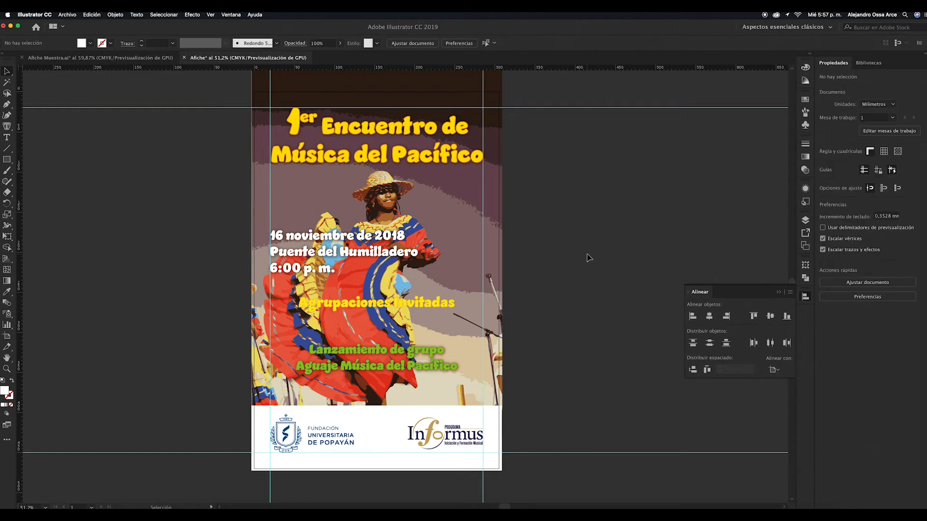
scroll(589, 257, down, 1)
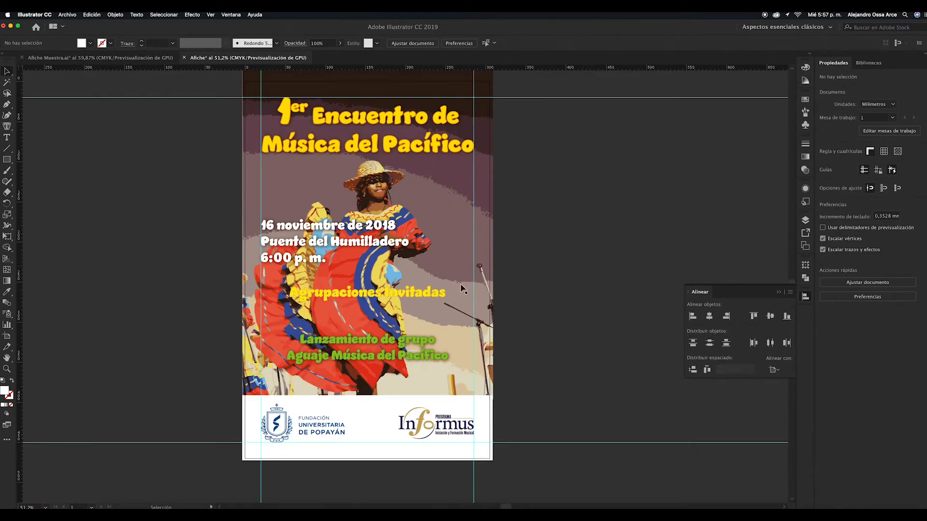
- Apply a drop shadow effect (Sombra paralela) to the "Agrupaciones Invitadas" text
click(396, 292)
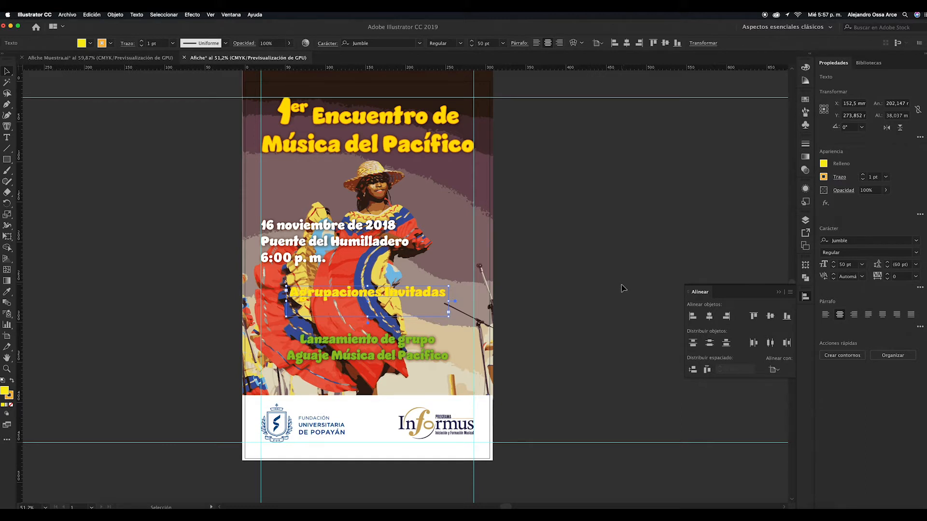
click(805, 189)
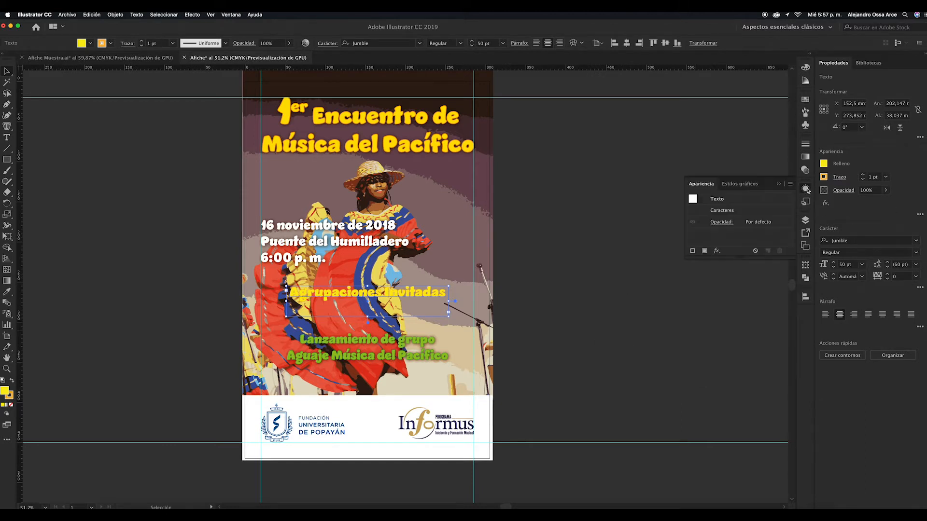
click(717, 251)
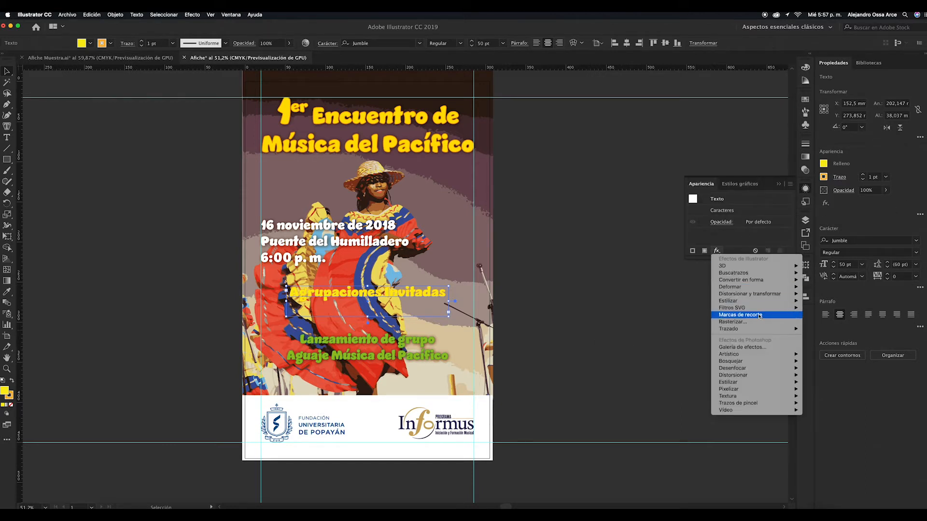
mouse_move(768, 301)
click(833, 336)
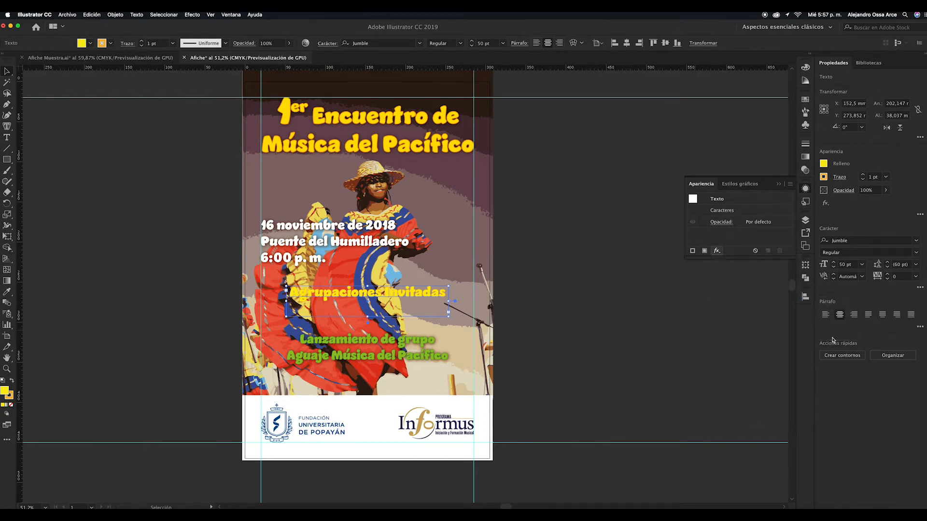
click(721, 304)
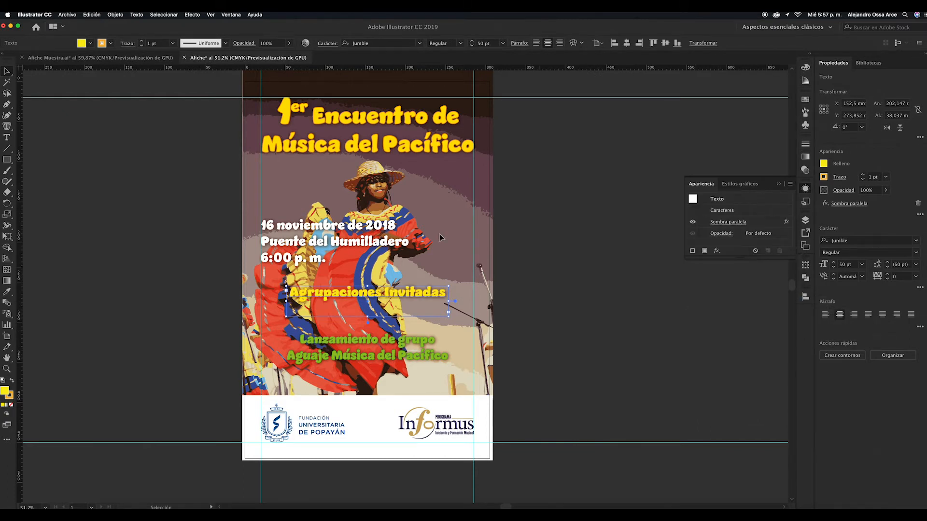
click(74, 151)
- Draw a full-width rectangle about 312 × 44 mm over the "Agrupaciones Invitadas" text and fill it with white
scroll(74, 151, right, 2)
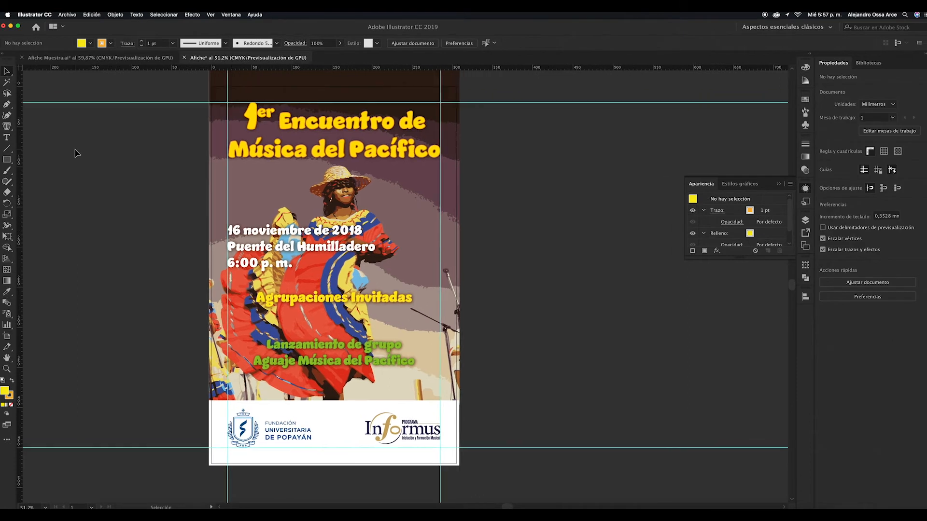
click(8, 159)
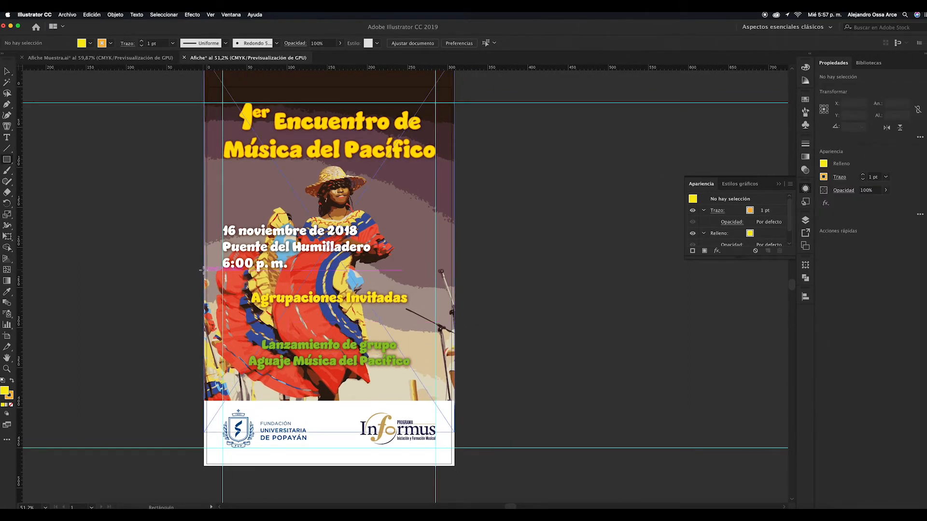
drag(202, 280, 454, 315)
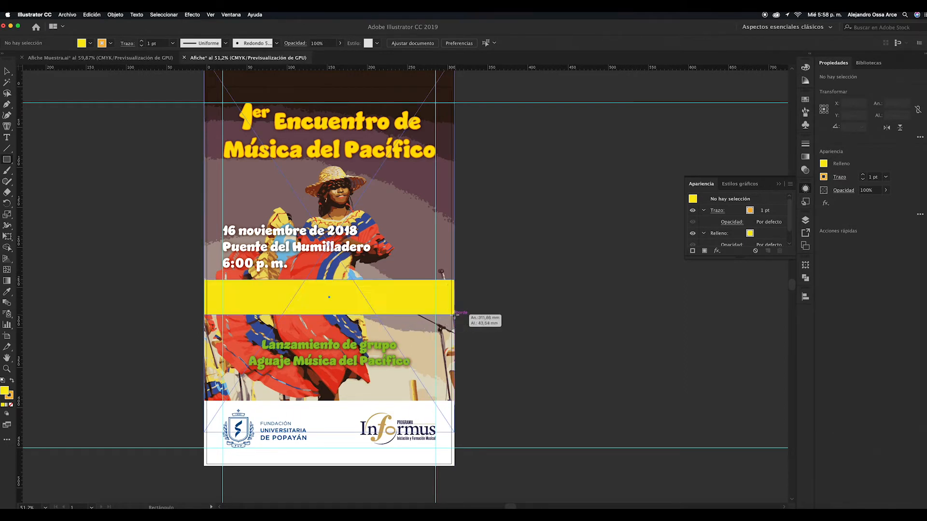
click(91, 45)
click(14, 53)
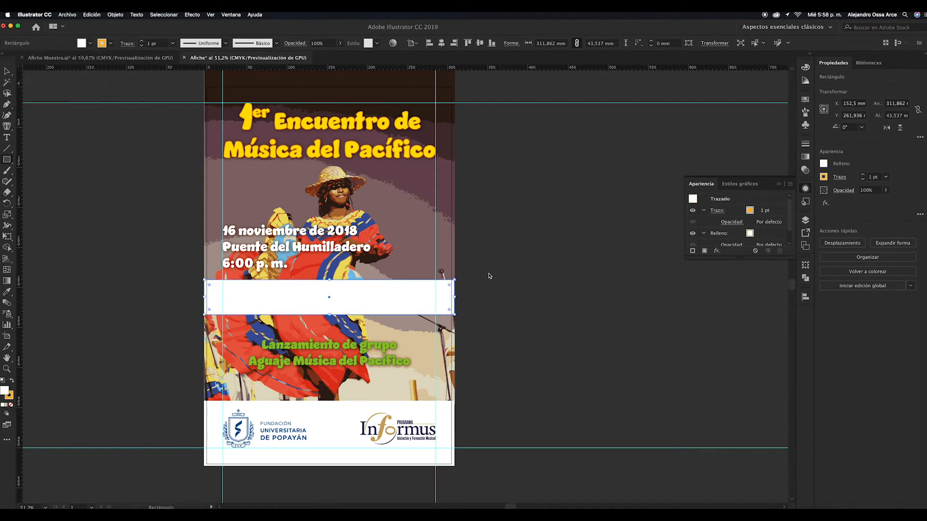
- Try 70% opacity on the white rectangle and settle on 50%
click(327, 42)
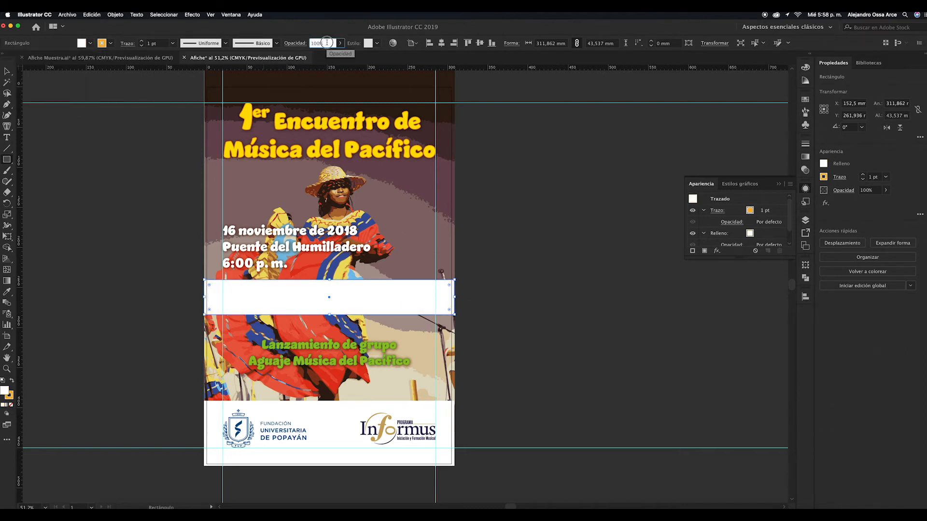
drag(329, 43, 300, 42)
drag(329, 43, 280, 44)
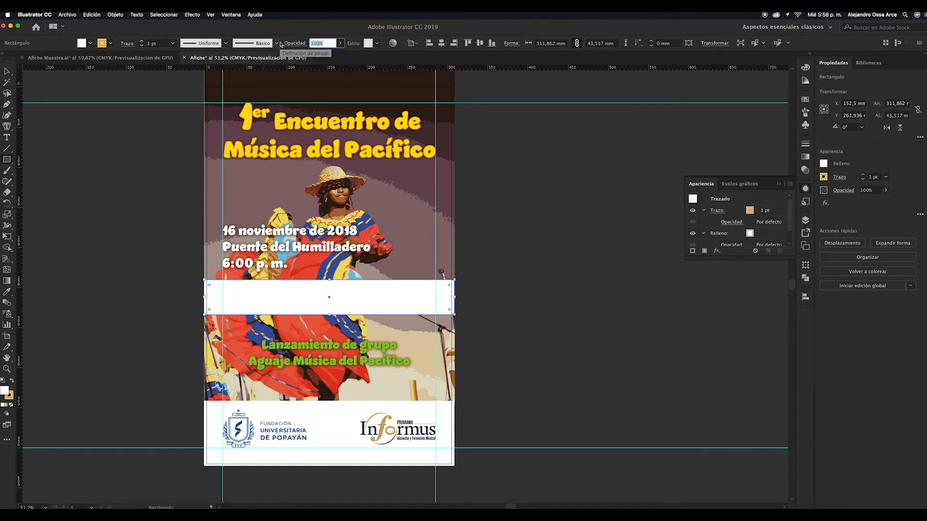
text(70)
key(Return)
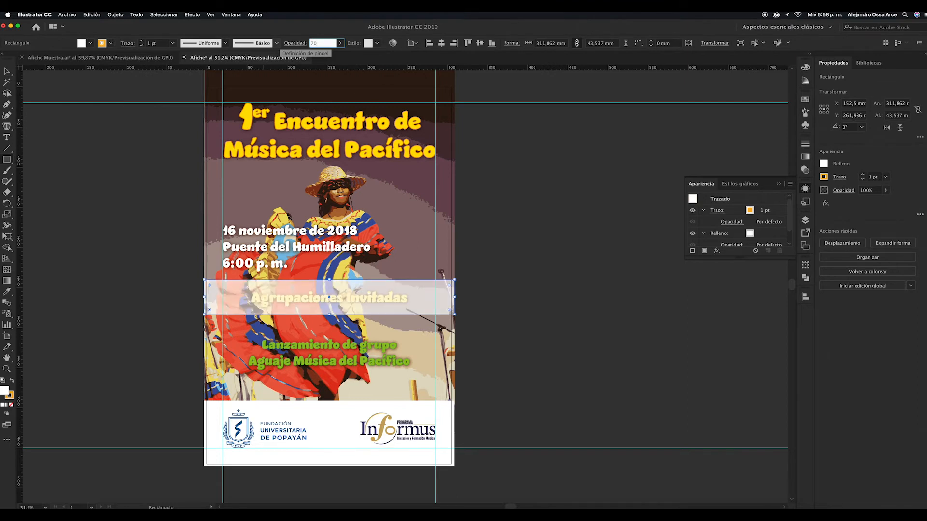
drag(329, 43, 298, 43)
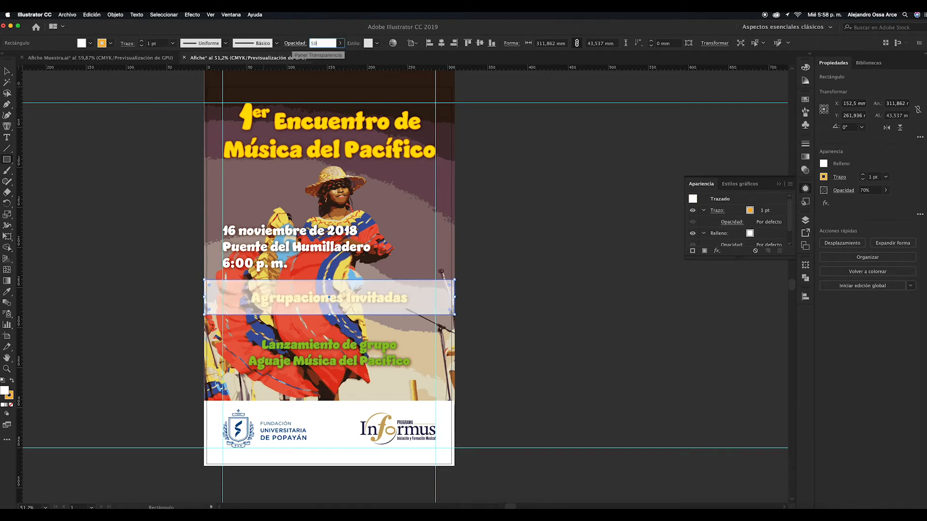
key(Return)
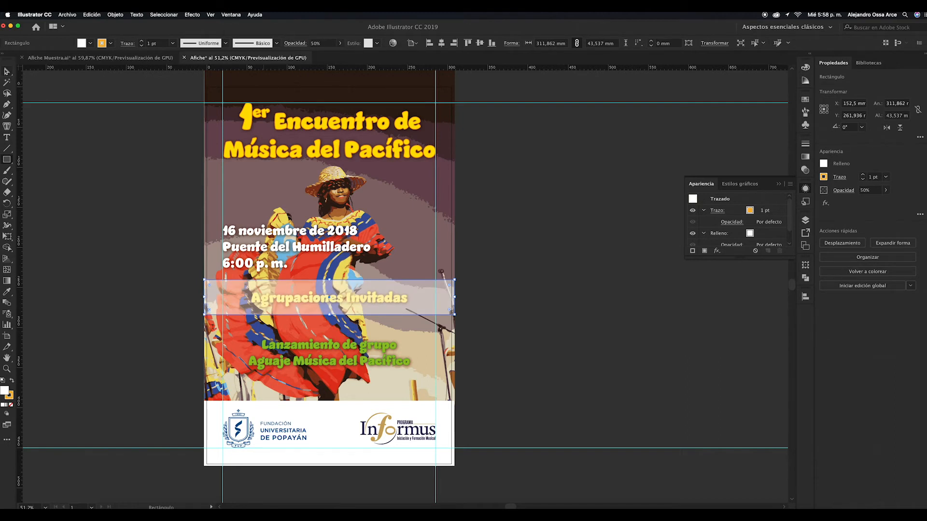
click(558, 274)
- Remove the stroke from the translucent white rectangle
click(445, 296)
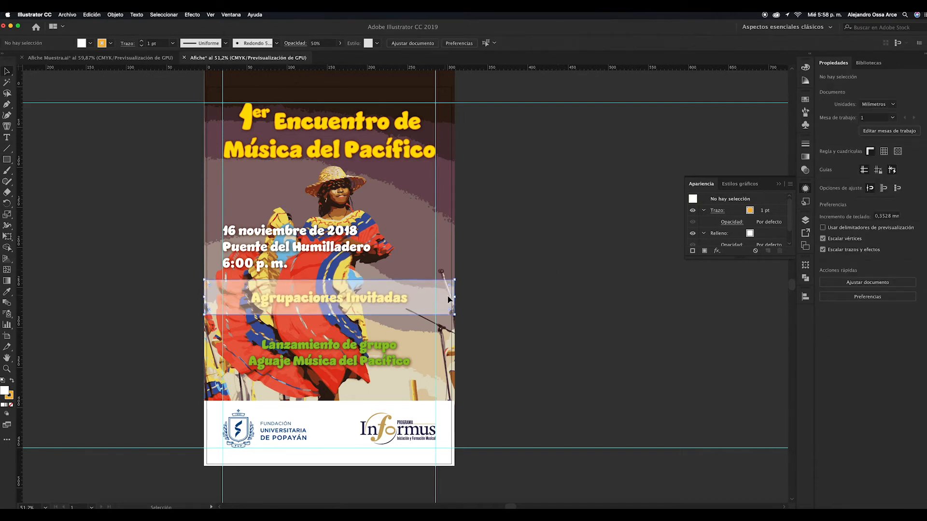
click(111, 43)
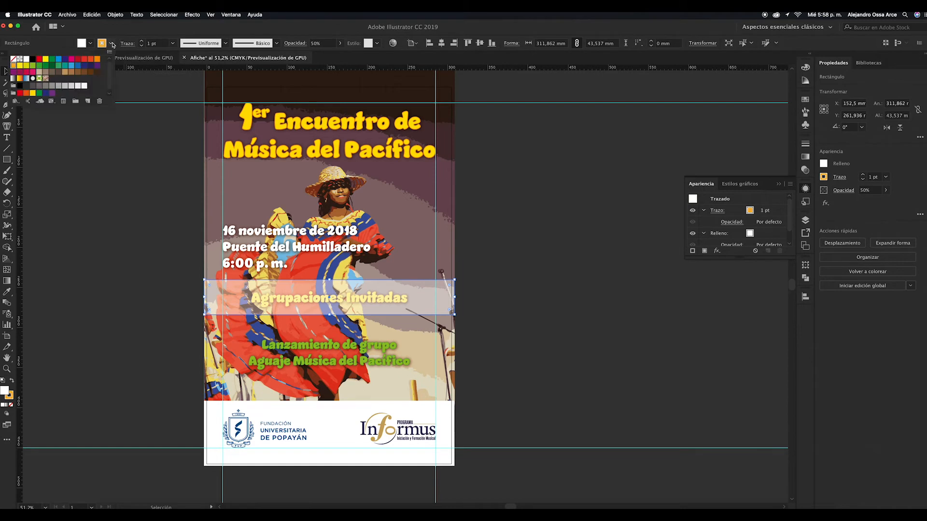
click(14, 60)
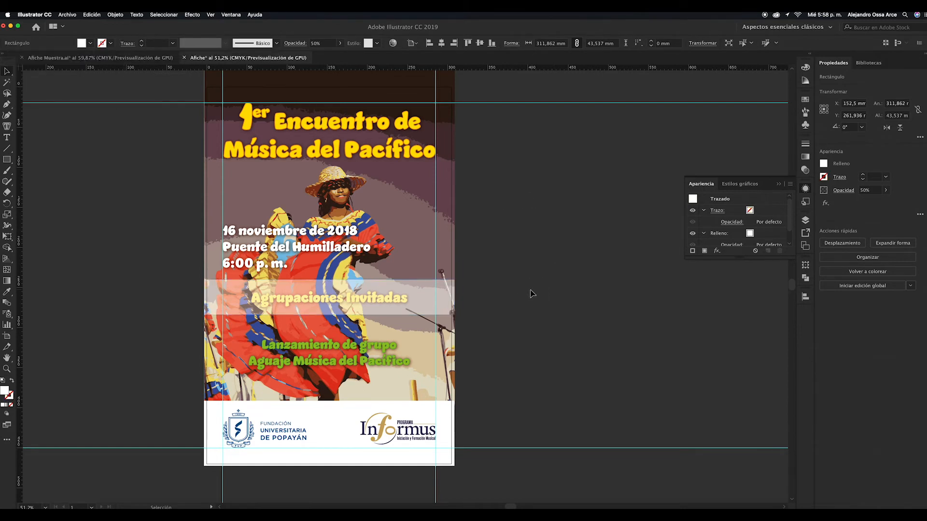
- Arrange the white band behind the "Agrupaciones Invitadas" text while keeping it above the dancer image
shift+click(452, 239)
right_click(452, 236)
mouse_move(475, 310)
click(553, 330)
click(557, 321)
scroll(558, 321, up, 3)
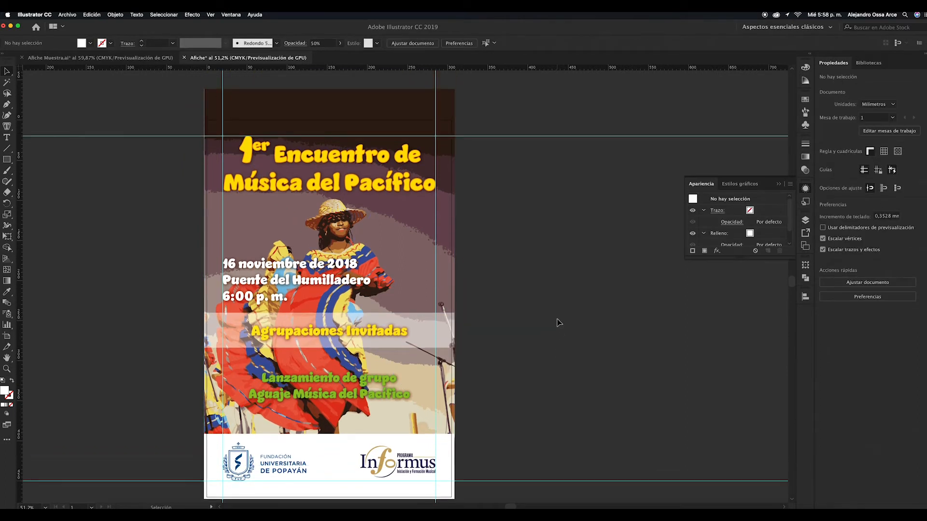
- Nudge the "Agrupaciones Invitadas" text slightly upward within the white band, to Y 273.146 mm
click(354, 381)
click(595, 338)
click(305, 332)
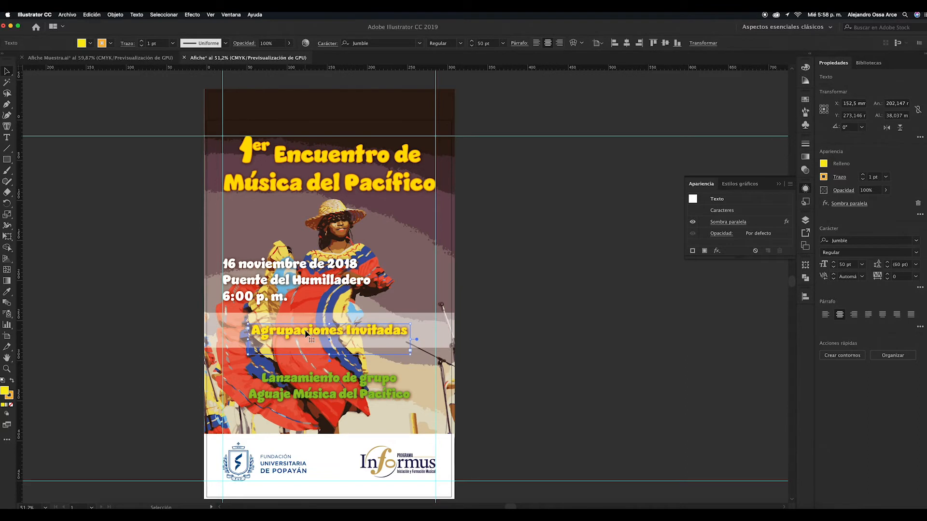
click(520, 356)
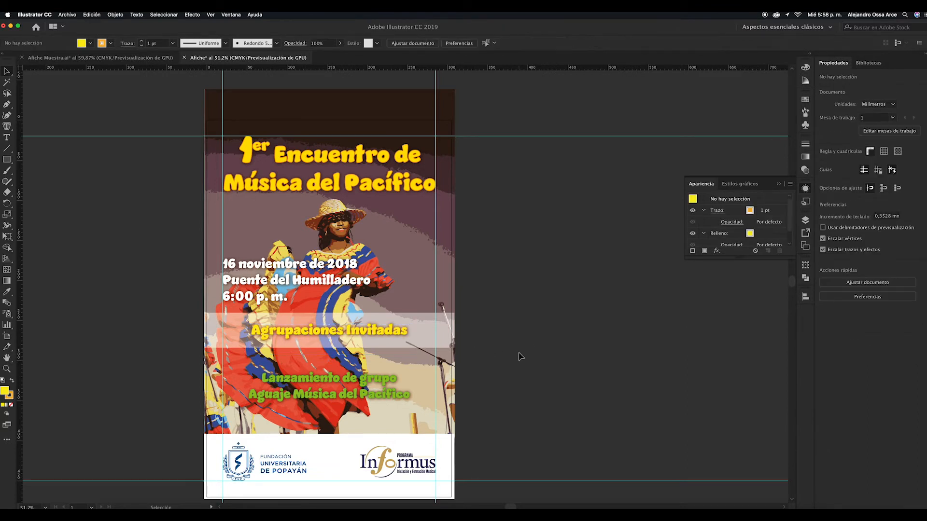
- Scale the green "Lanzamiento de grupo Aguaje Música del Pacífico" text up to about 244 × 41 mm with Free Transform
click(344, 381)
click(523, 372)
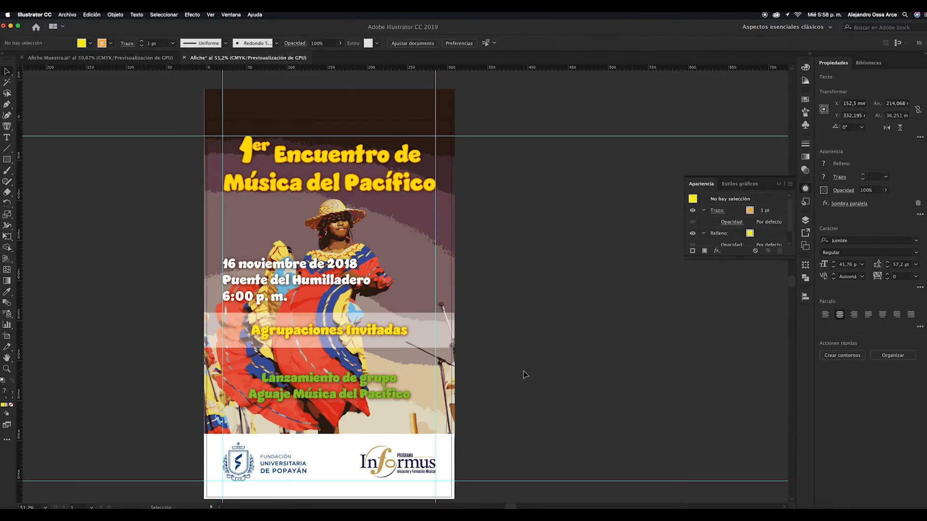
click(347, 387)
key(e)
drag(416, 404, 439, 405)
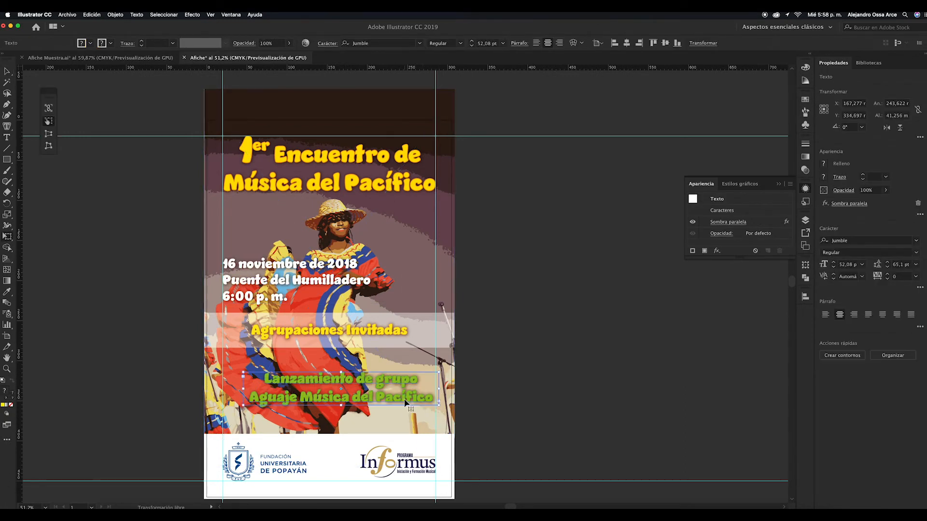
- Center the enlarged green "Lanzamiento de grupo" text horizontally on the artboard
click(807, 297)
click(710, 317)
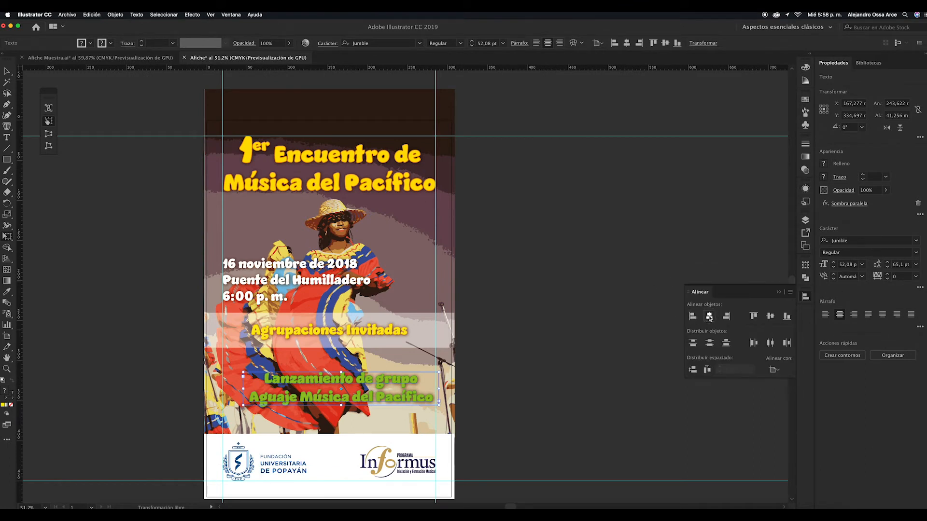
key(v)
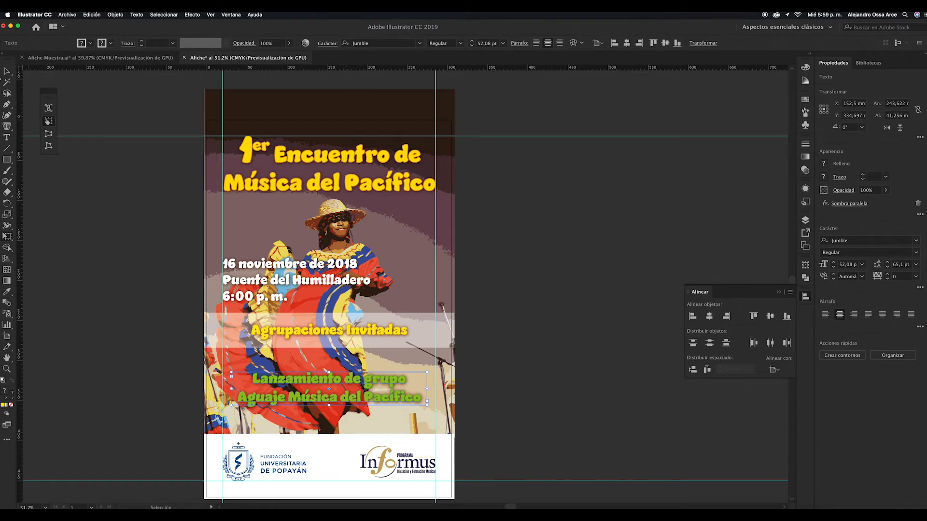
click(534, 252)
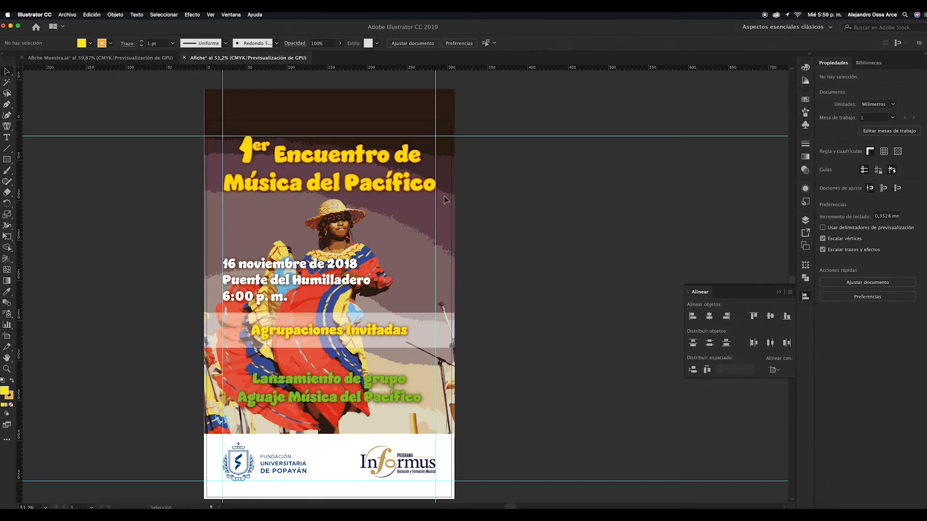
- Select the title, event details, "Agrupaciones Invitadas" and green texts, and distribute their vertical spacing relative to the selection
click(369, 190)
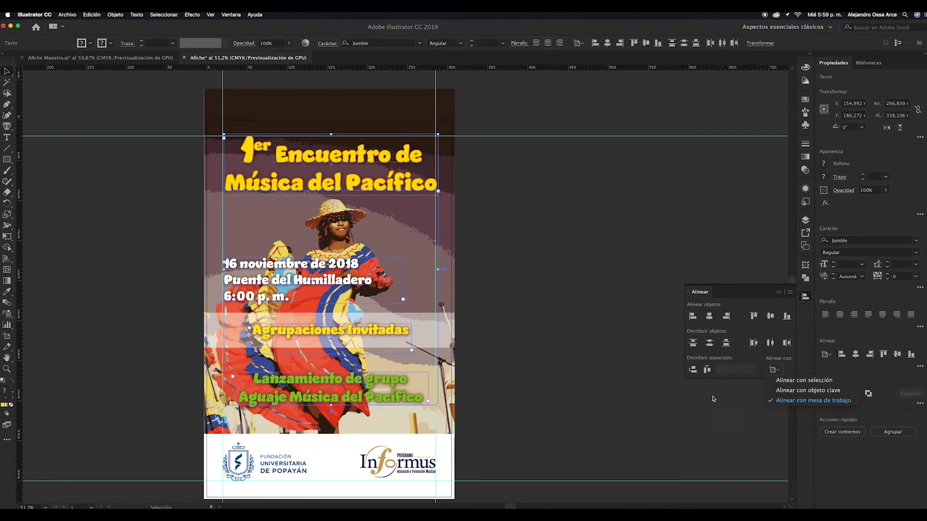
click(706, 407)
key(a)
key(super+z)
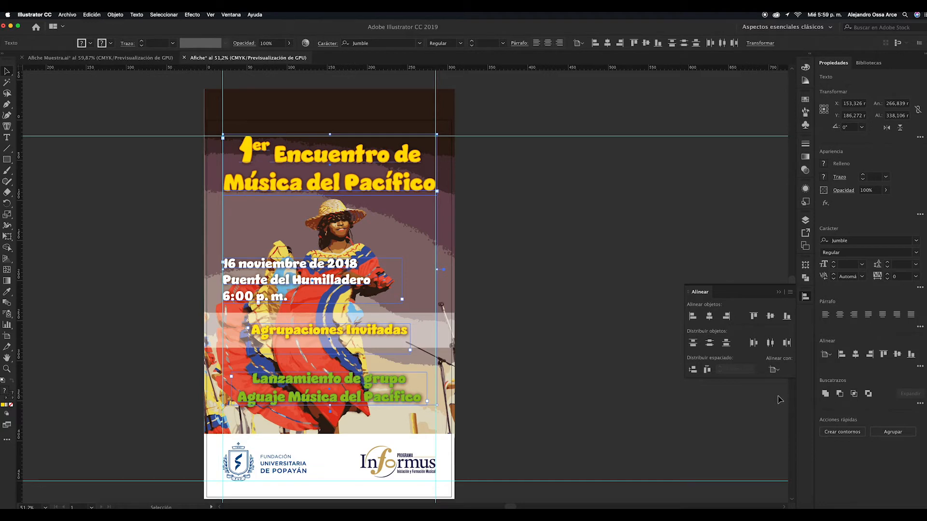
click(774, 369)
click(807, 379)
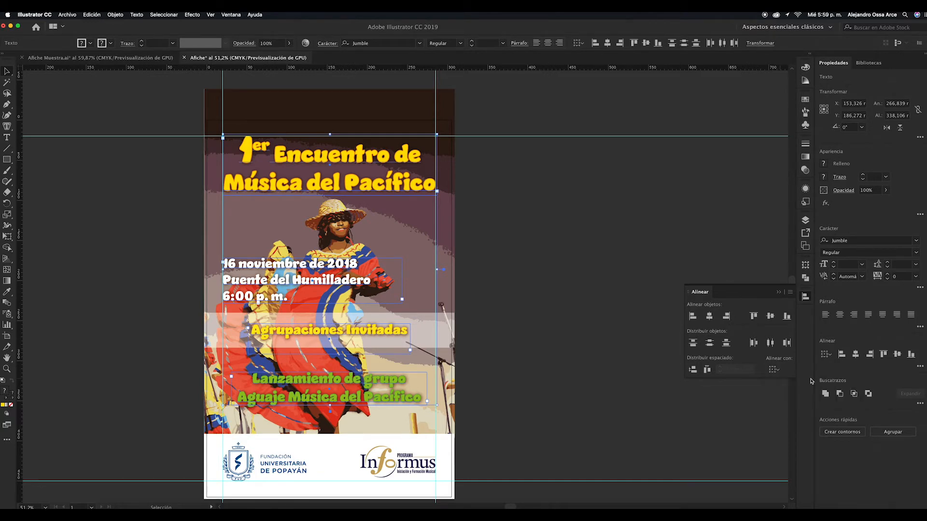
click(693, 370)
click(574, 352)
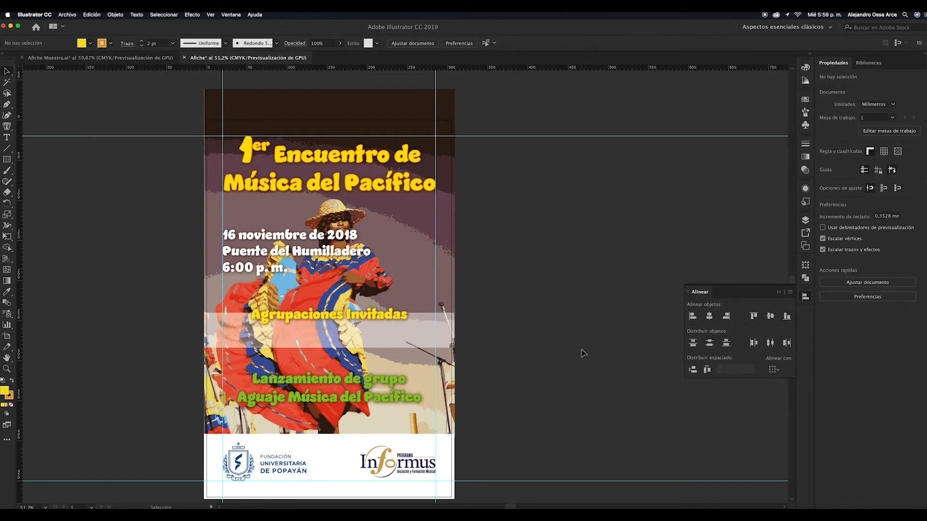
- Undo the vertical distribution of the text blocks and the scaling and centering of the green text
click(349, 258)
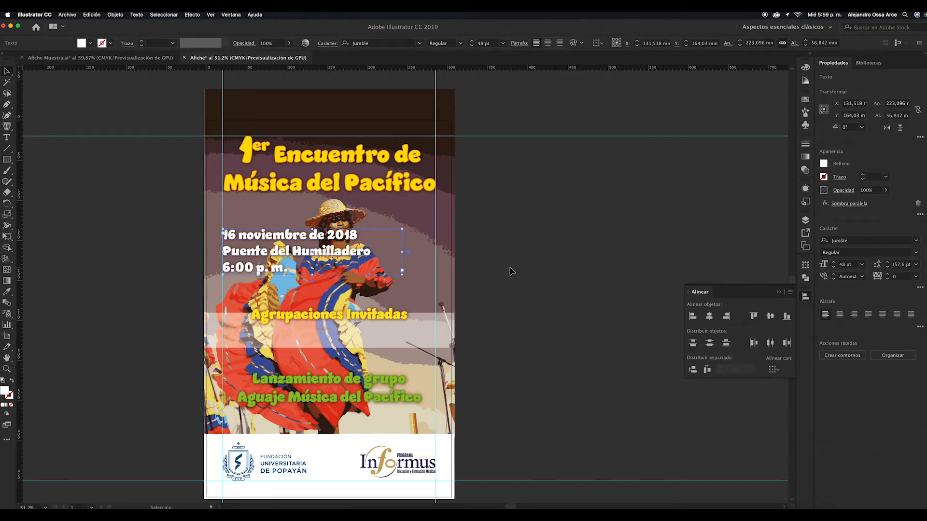
key(super+z)
click(552, 280)
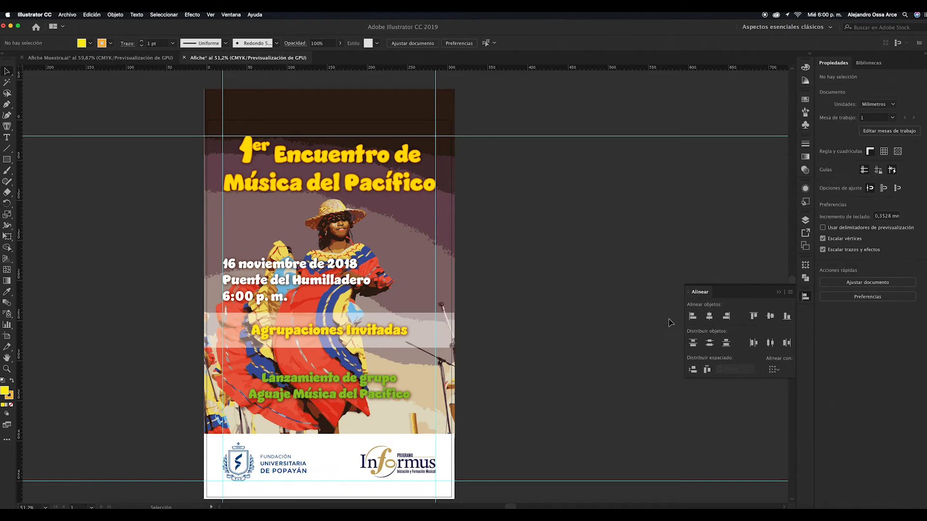
- Select the green text, "Agrupaciones Invitadas" and event details, and distribute their vertical spacing evenly relative to the selection
click(379, 380)
shift+click(395, 335)
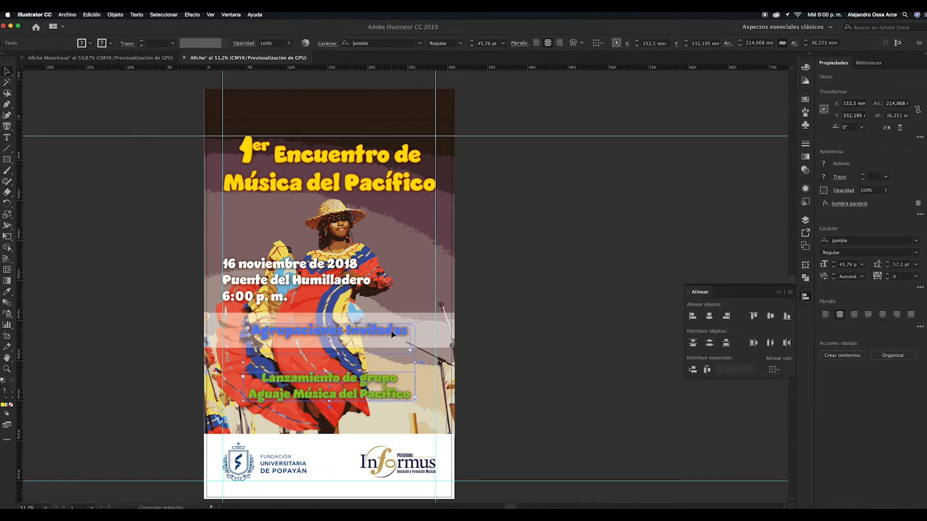
shift+click(342, 289)
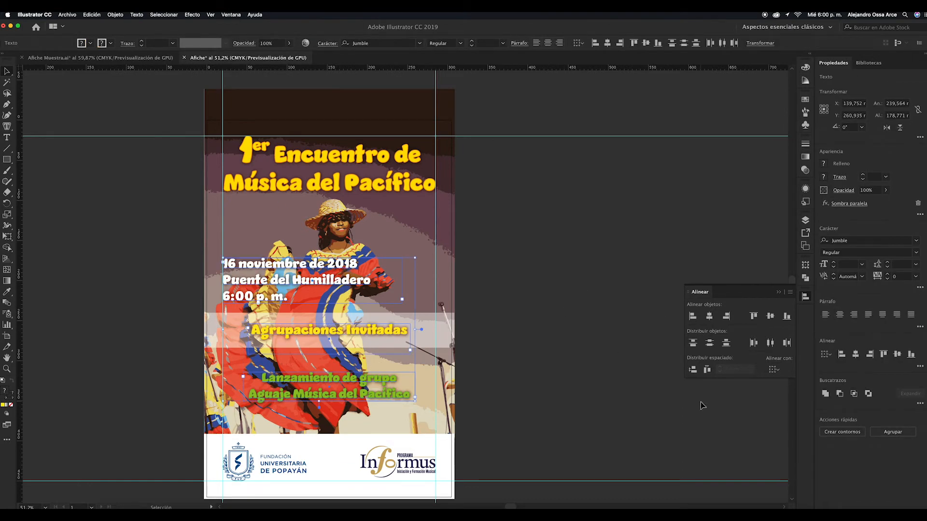
click(775, 370)
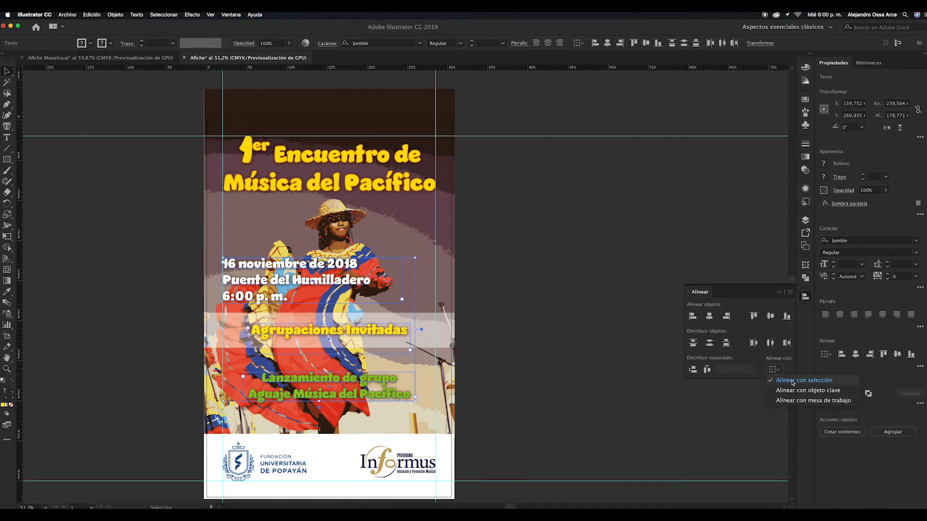
click(792, 381)
click(774, 370)
click(797, 383)
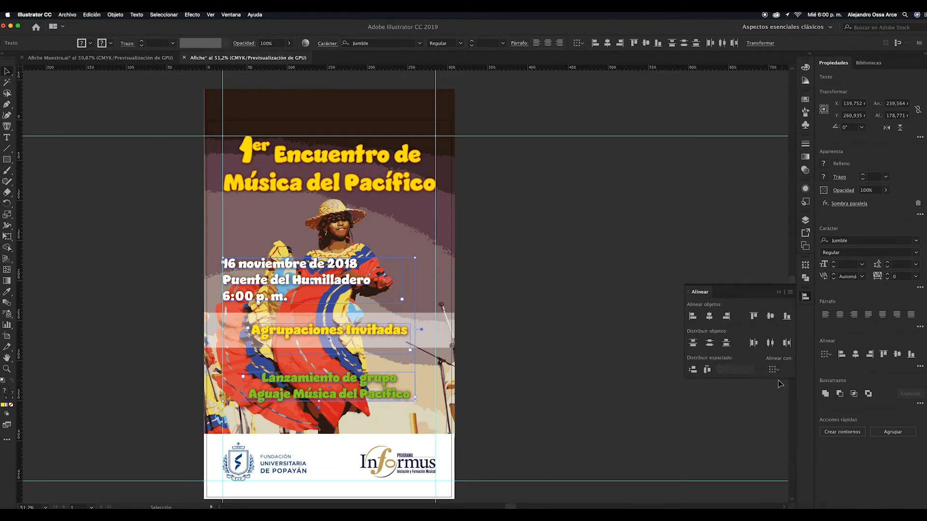
click(692, 370)
click(489, 327)
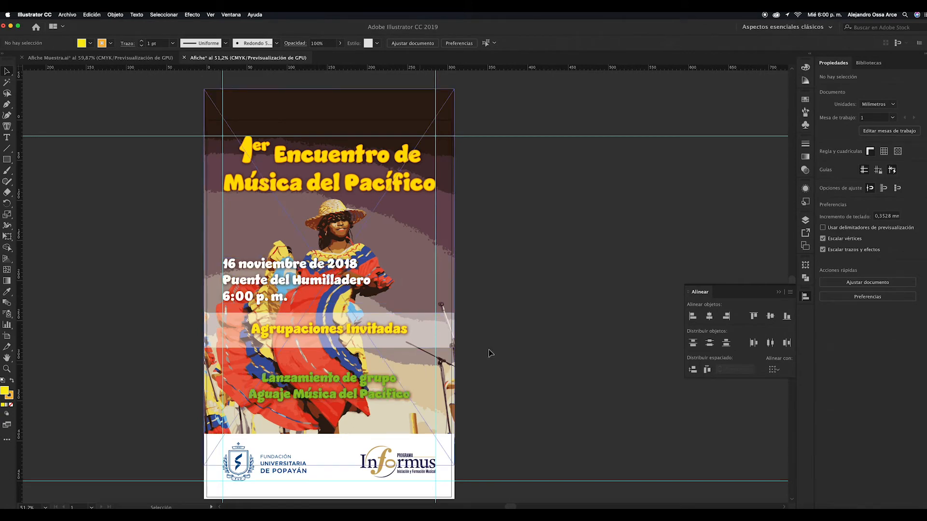
- Nudge the translucent white band slightly upward to recenter it behind the "Agrupaciones Invitadas" text
click(443, 338)
key(Up)
key(Up)
key(Up)
key(Up)
key(Up)
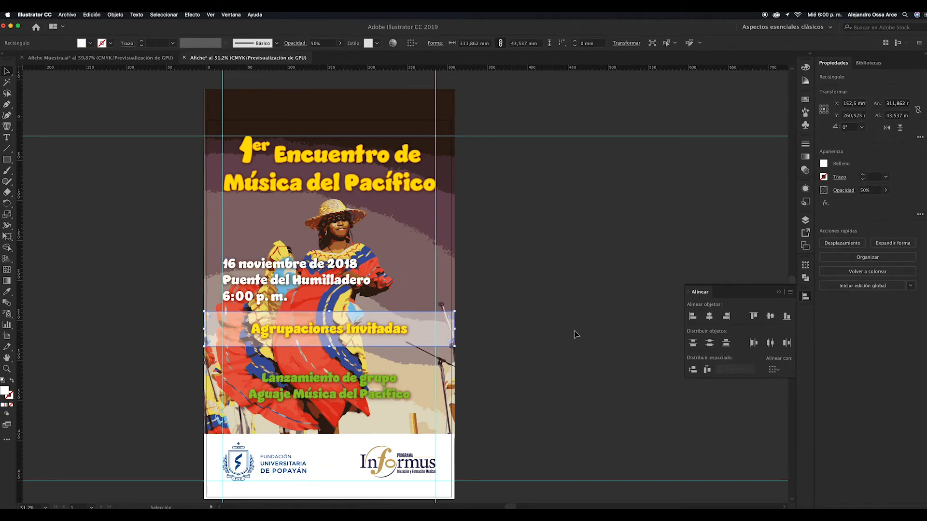
key(Down)
click(575, 334)
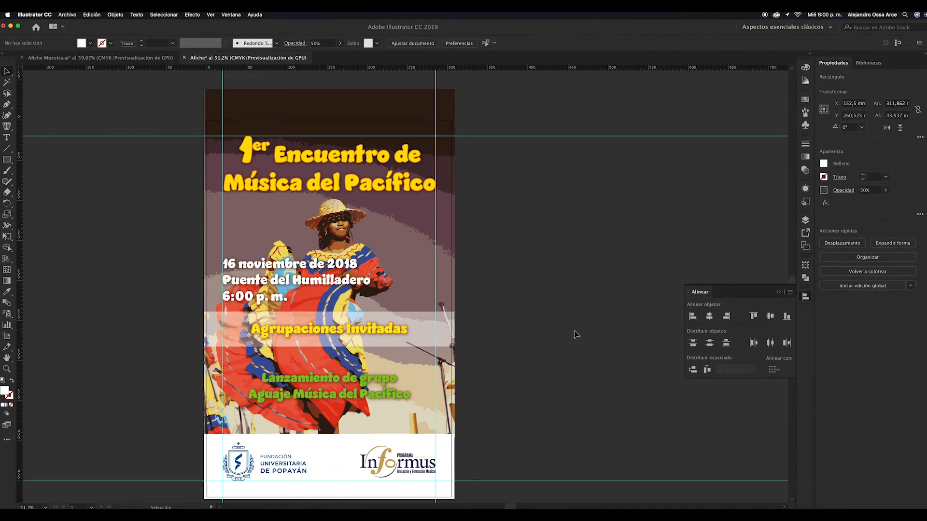
- Examine the whole poster composition, checking the placement of the title, event details, band, green text and logos
scroll(574, 334, right, 5)
scroll(574, 334, left, 3)
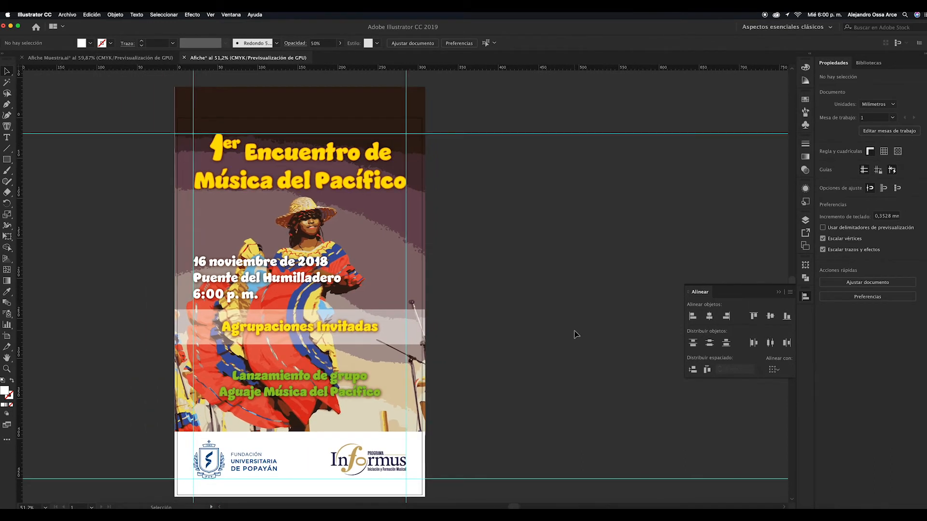
scroll(575, 334, down, 3)
scroll(575, 334, up, 1)
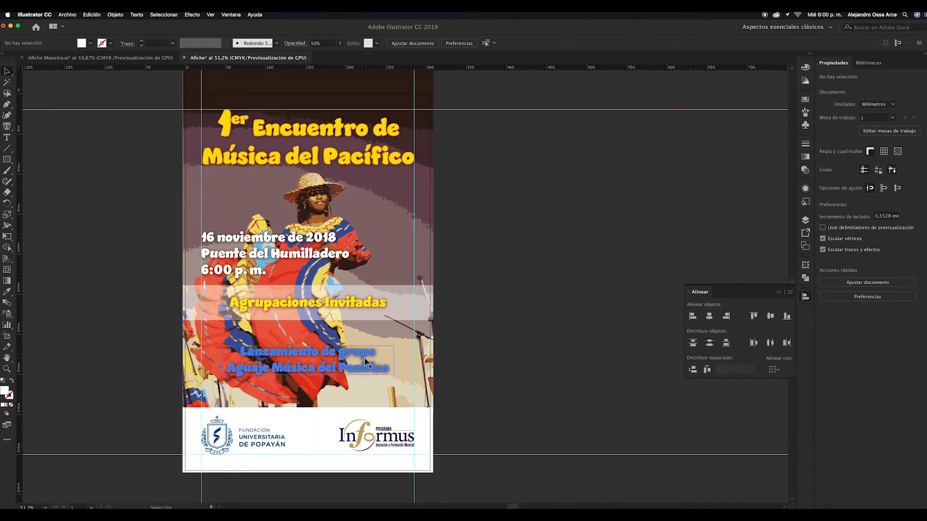
scroll(555, 332, up, 3)
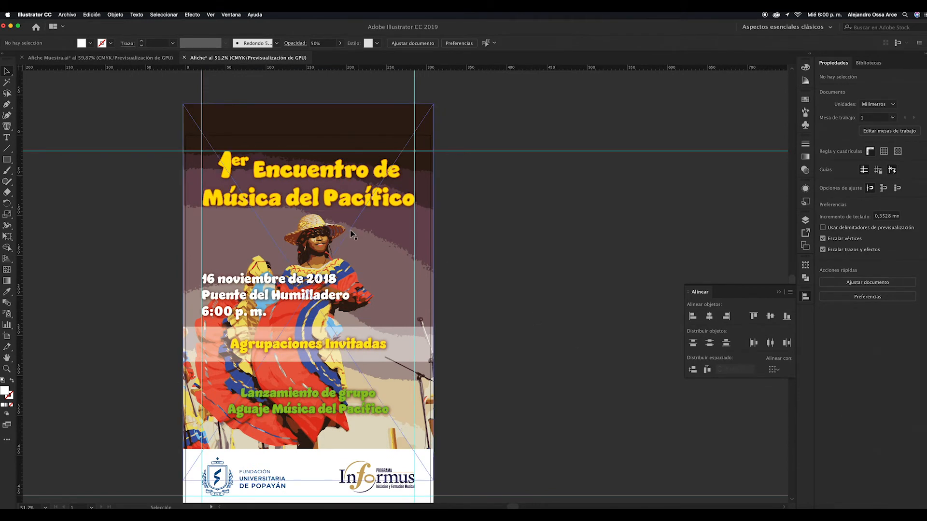
scroll(587, 290, down, 3)
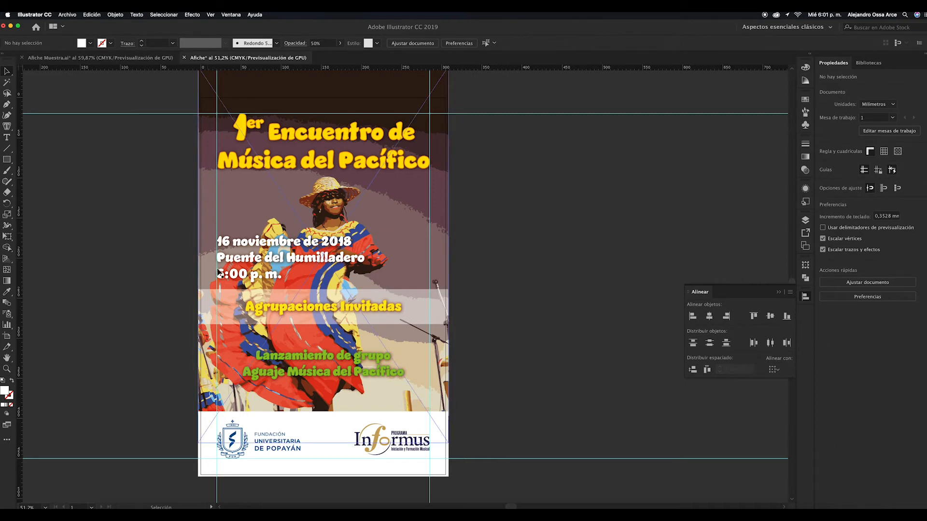
scroll(624, 320, up, 3)
scroll(623, 320, down, 2)
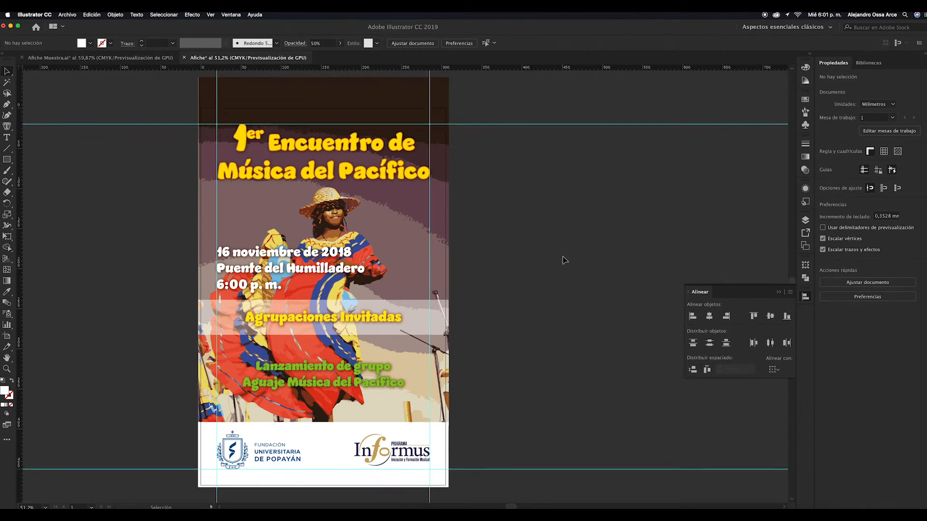
scroll(564, 260, up, 2)
scroll(564, 259, down, 4)
scroll(564, 260, up, 2)
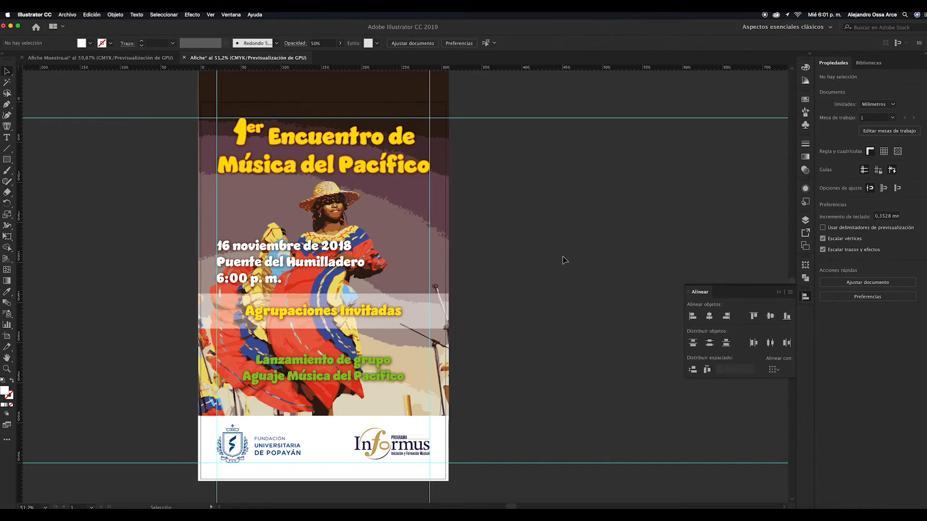
- Save the poster as Afiche.ai in Adobe Illustrator format, accepting the Illustrator CC version options
key(super+s)
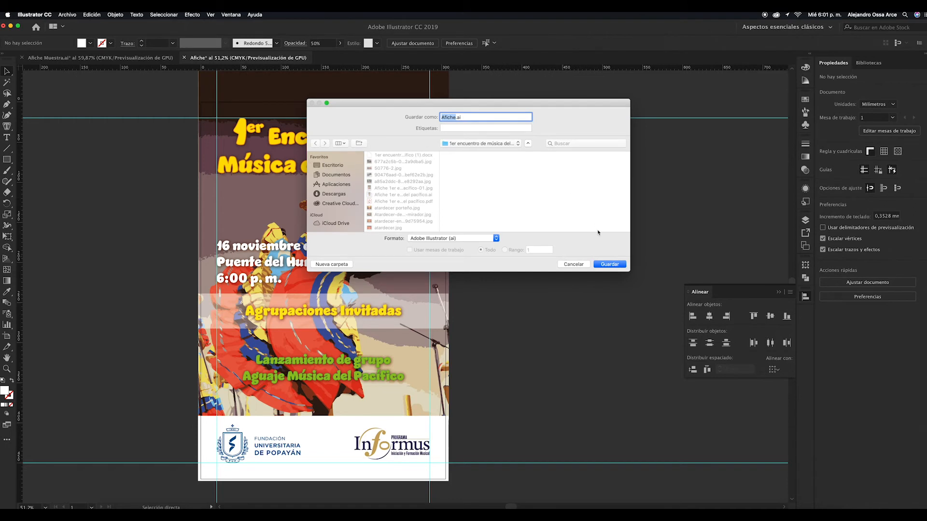
click(519, 143)
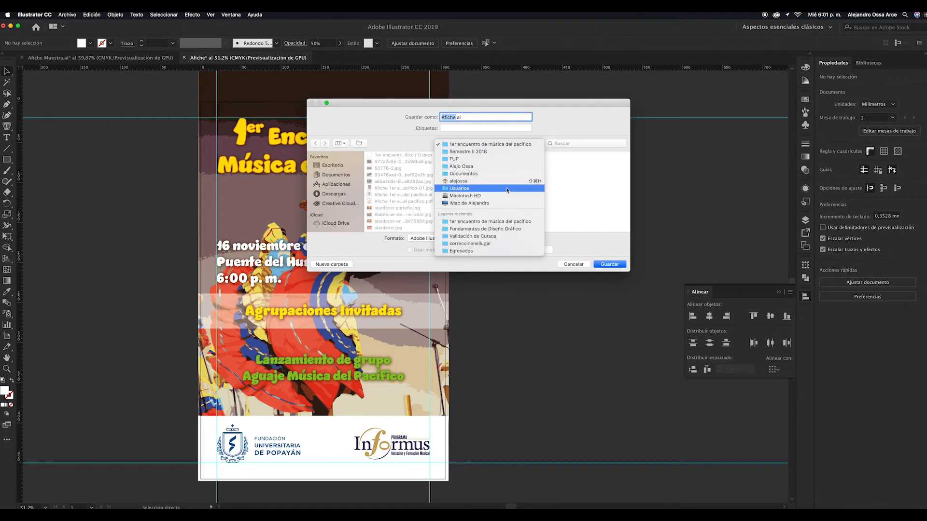
click(559, 256)
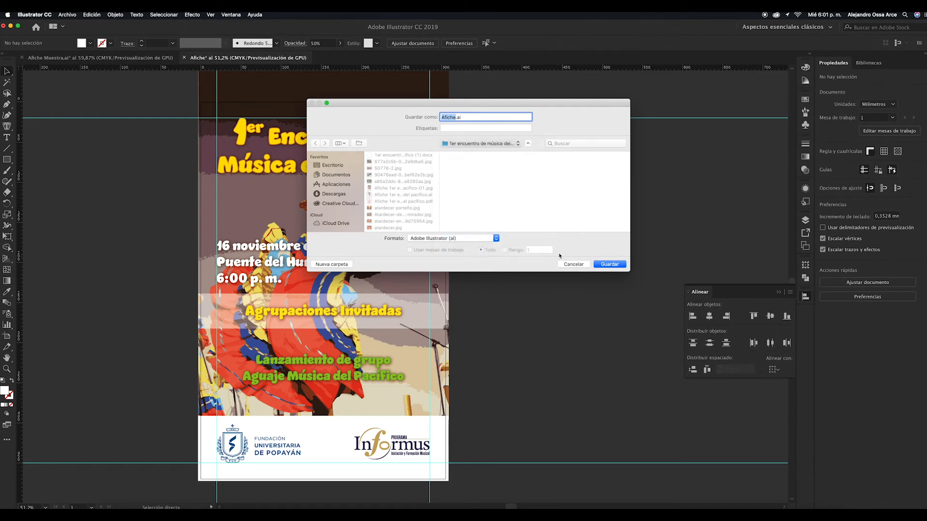
click(607, 265)
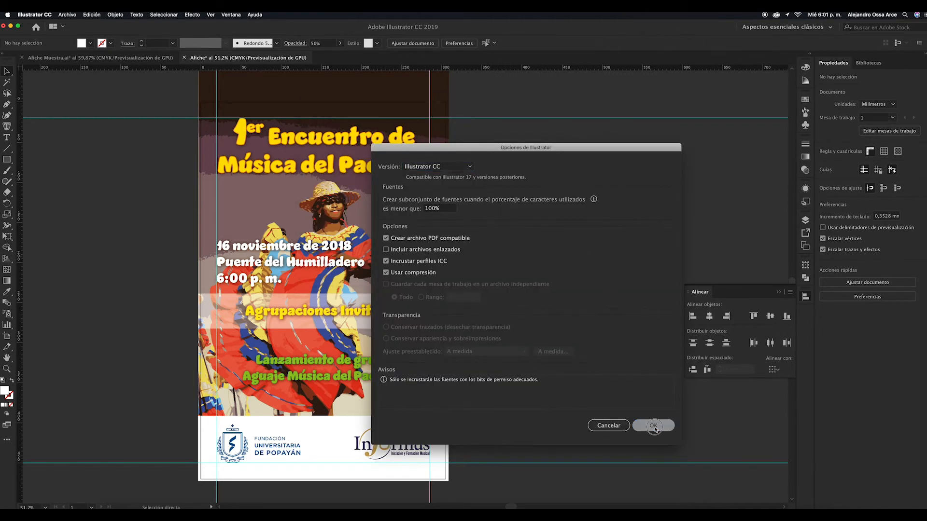
click(654, 426)
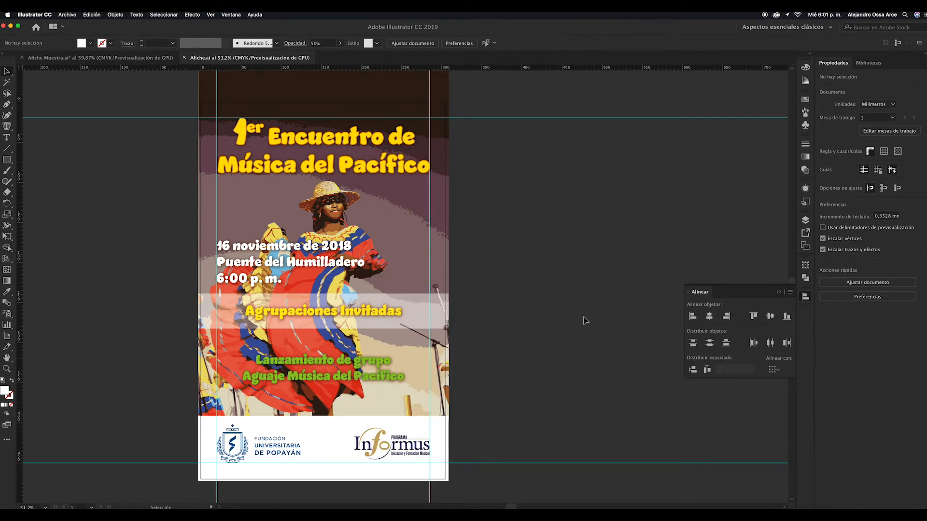
- Export the poster as Afiche.jpg in JPEG format, using artboards with all of them included
scroll(577, 302, up, 2)
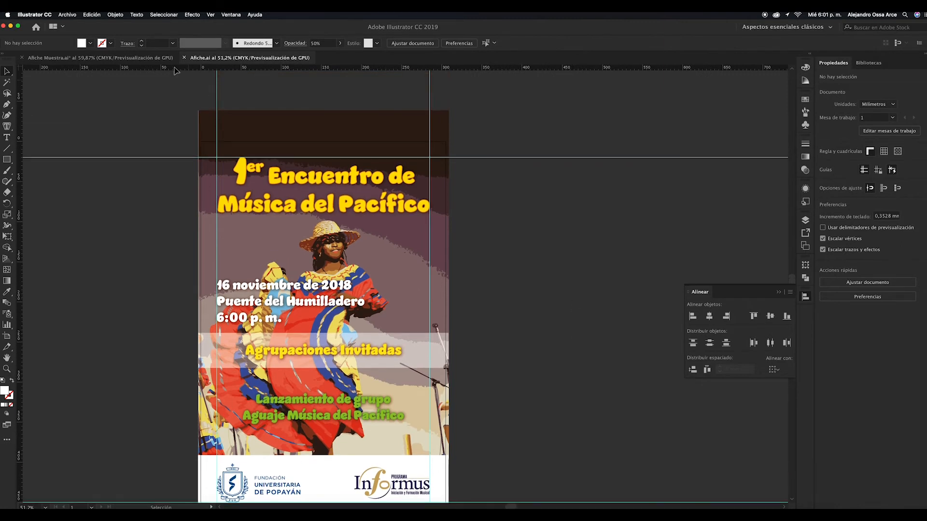
click(67, 14)
mouse_move(104, 138)
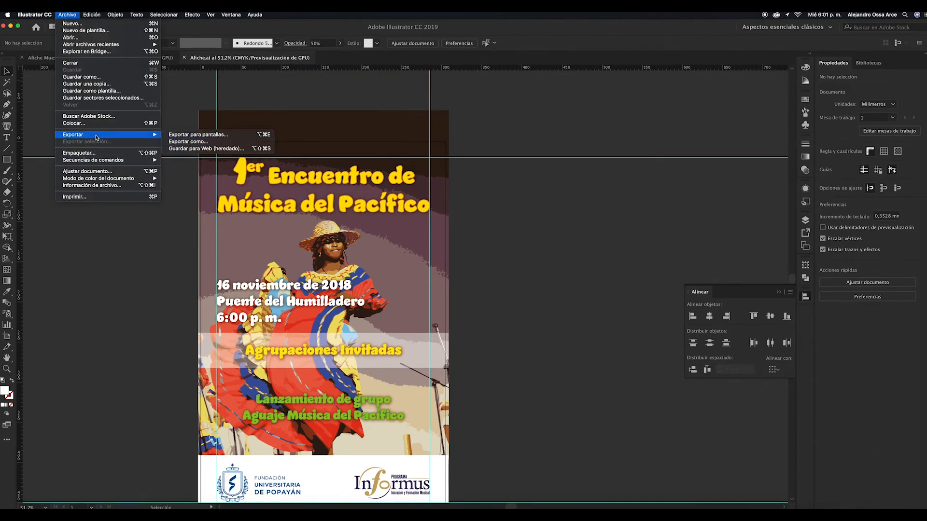
click(187, 143)
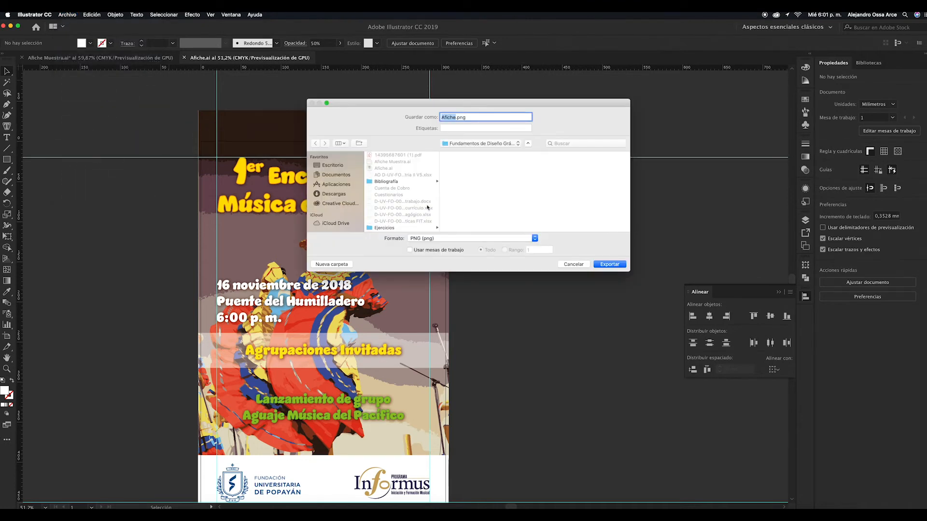
click(534, 238)
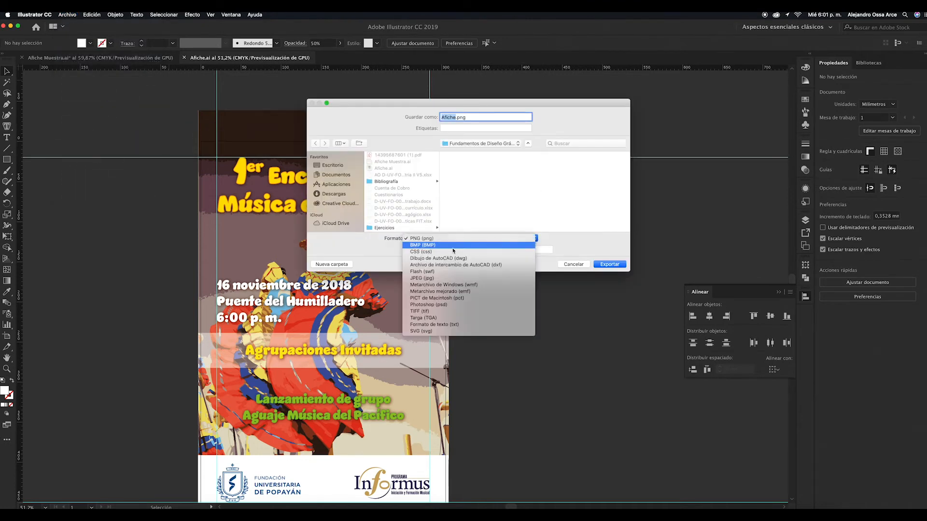
click(437, 278)
click(411, 251)
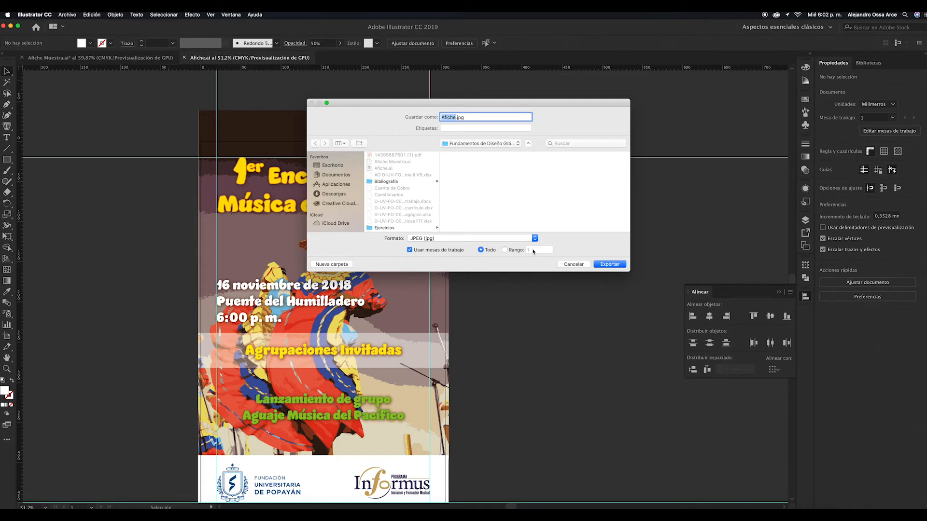
click(602, 265)
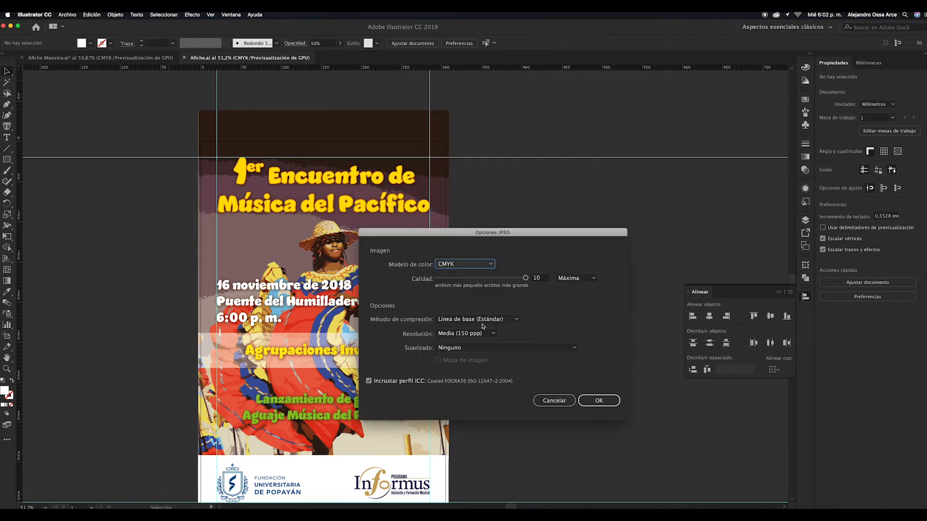
- Keep the JPEG resolution at Media (150 ppp) with CMYK color and quality 10, and complete the export
click(493, 335)
click(493, 335)
click(494, 335)
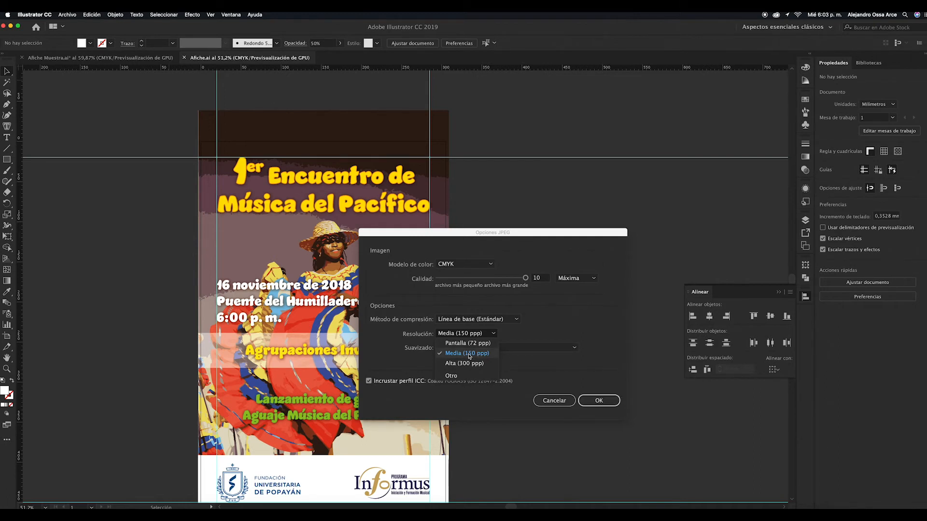
click(599, 401)
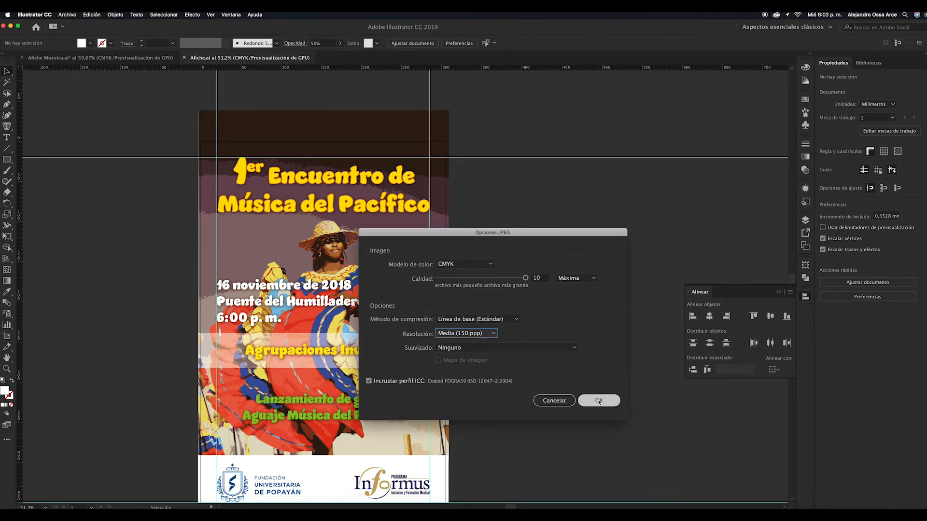
click(599, 402)
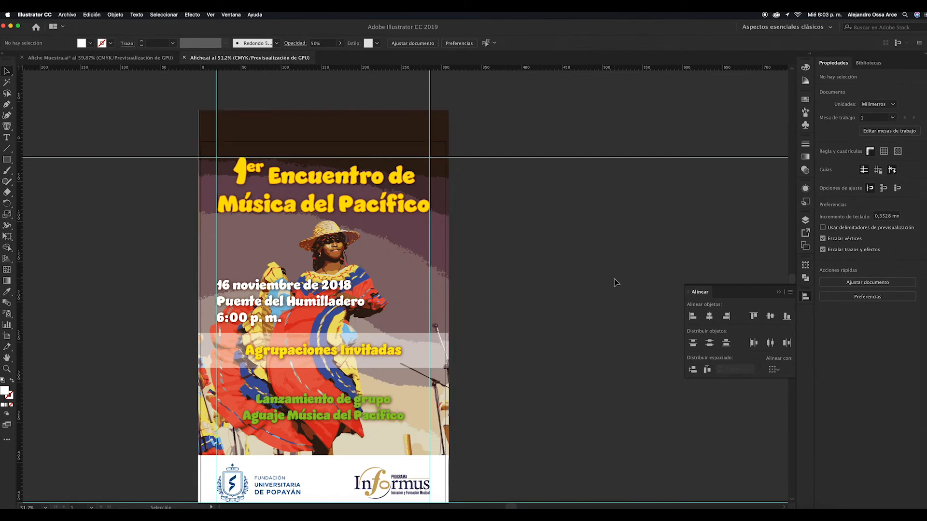
- Select the title and the "Agrupaciones Invitadas" text in turn to check their font and appearance settings
scroll(607, 282, down, 2)
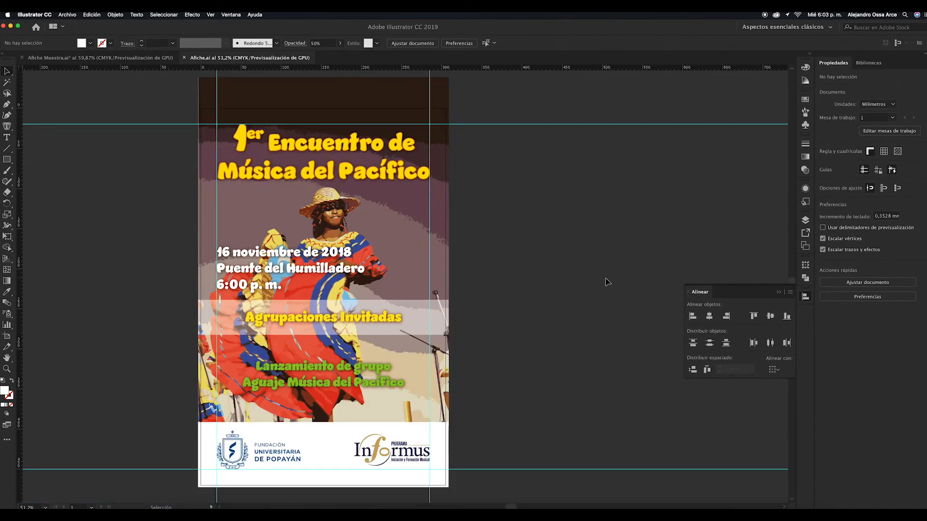
click(367, 171)
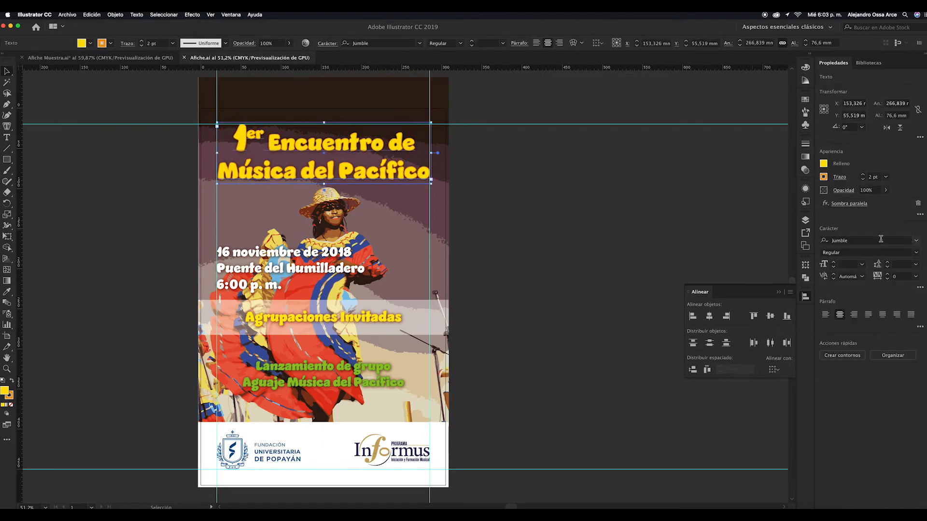
click(575, 205)
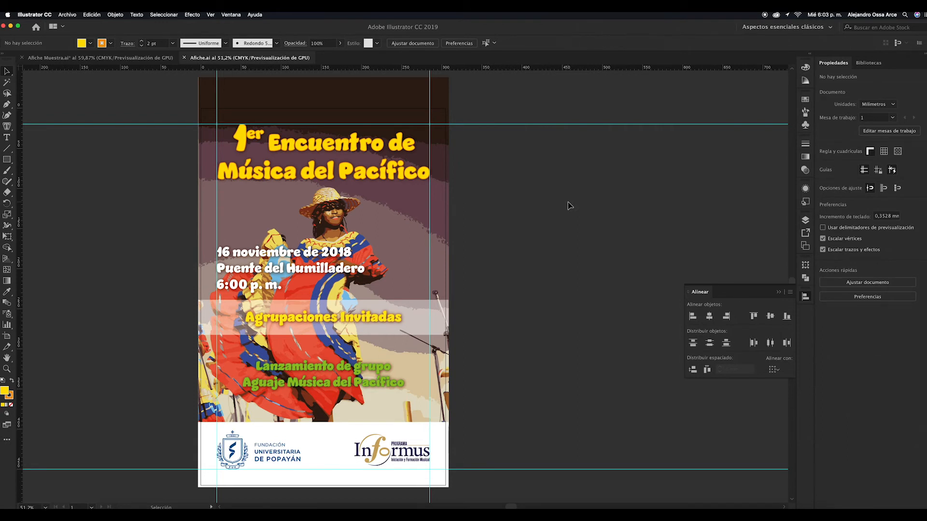
click(362, 179)
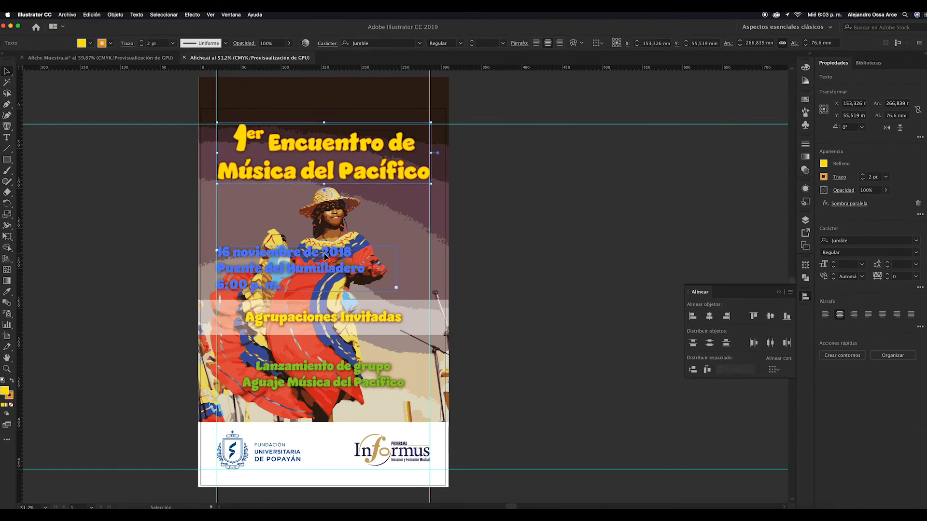
click(522, 234)
click(346, 320)
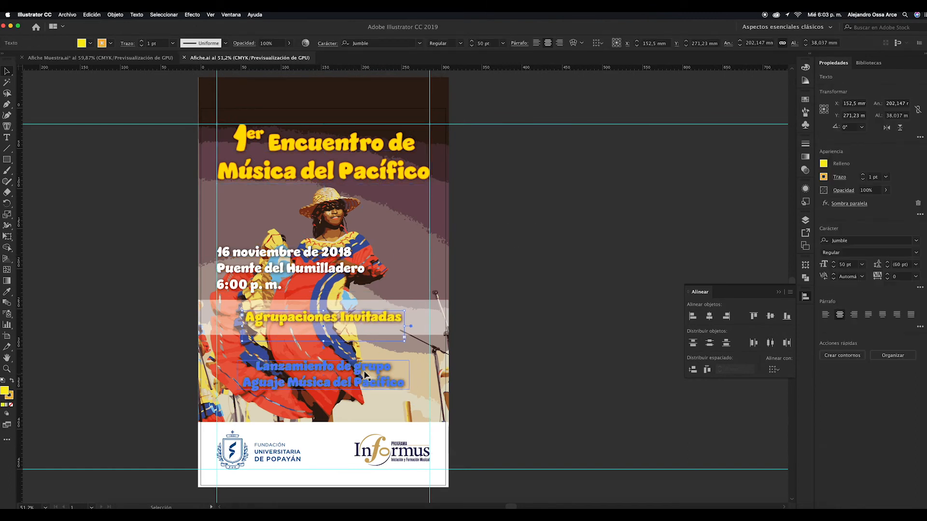
click(539, 321)
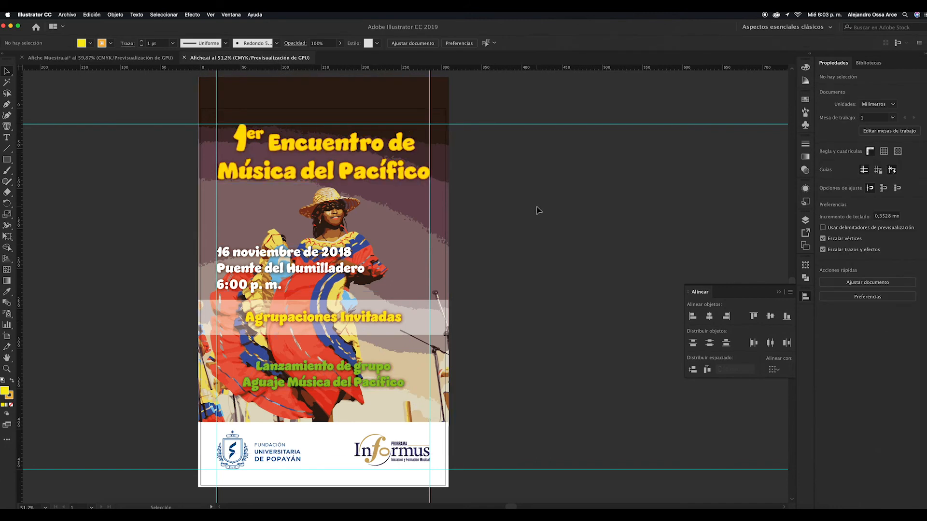
- Save a copy of the poster as Afiche.pdf in Adobe PDF format with the Illustrator default preset and Acrobat 6 (PDF 1.5) compatibility
scroll(538, 211, up, 2)
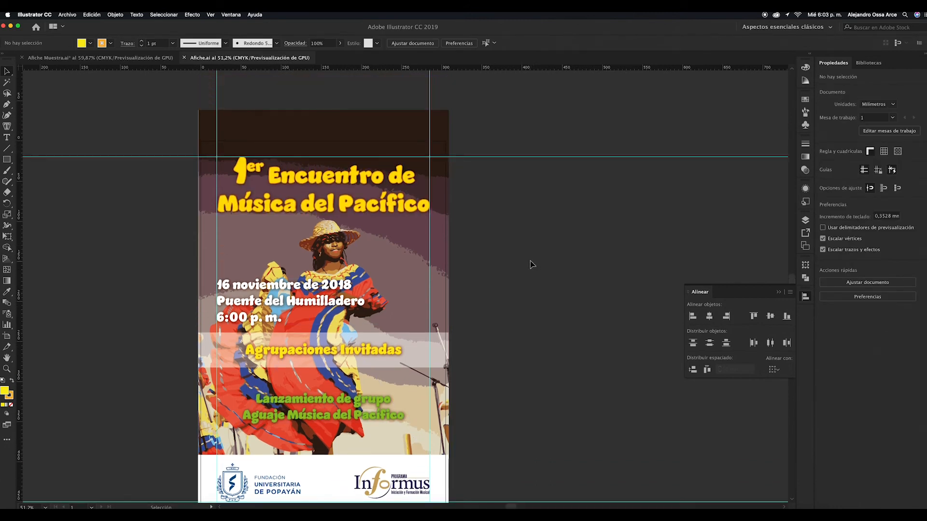
click(303, 207)
click(68, 14)
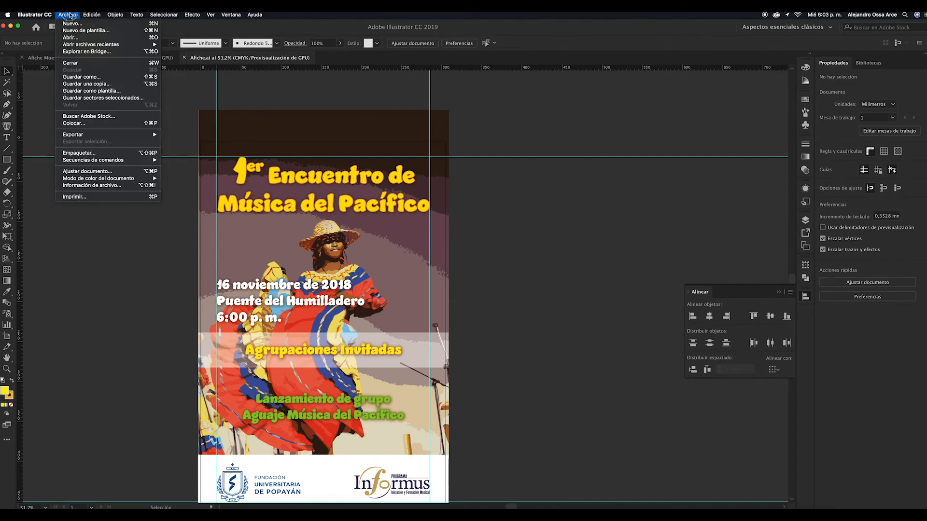
click(93, 78)
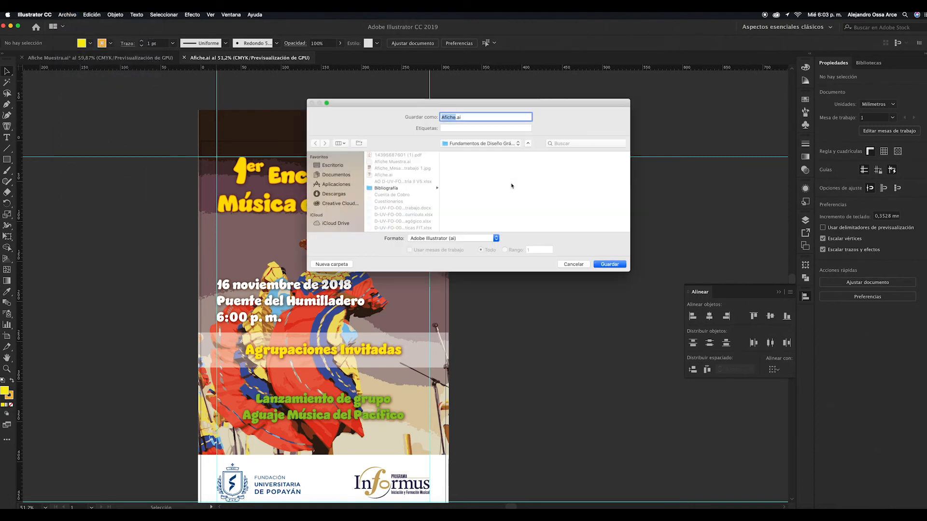
click(497, 238)
click(451, 259)
click(610, 265)
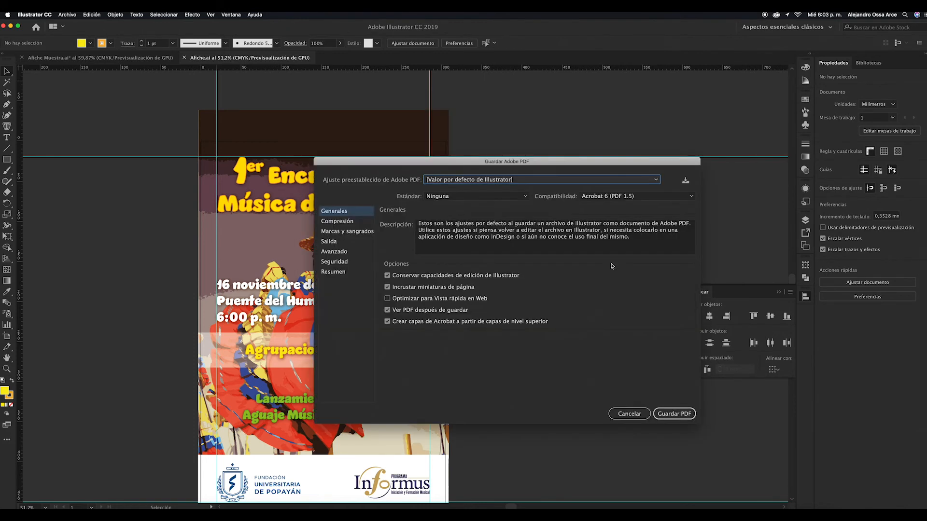
click(675, 414)
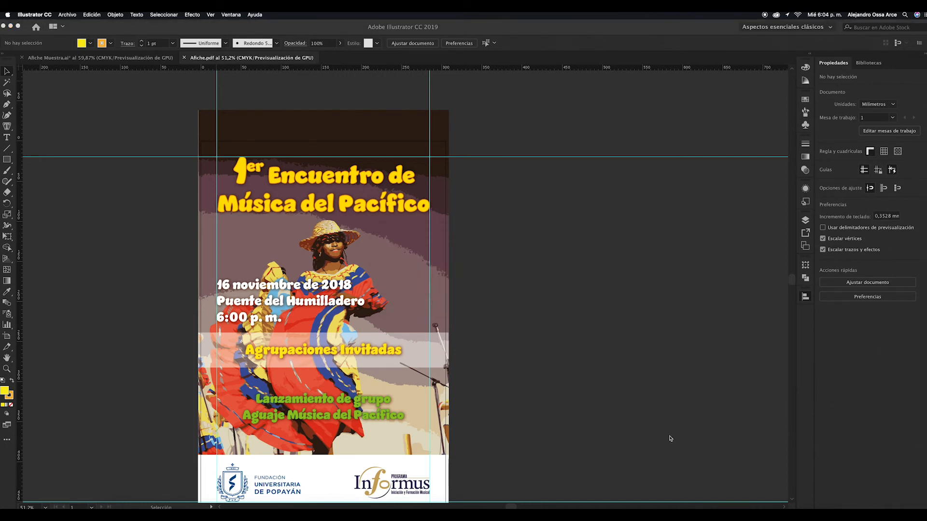
- Switch to Acrobat and view the saved Afiche.pdf as a complete page
key(super+n)
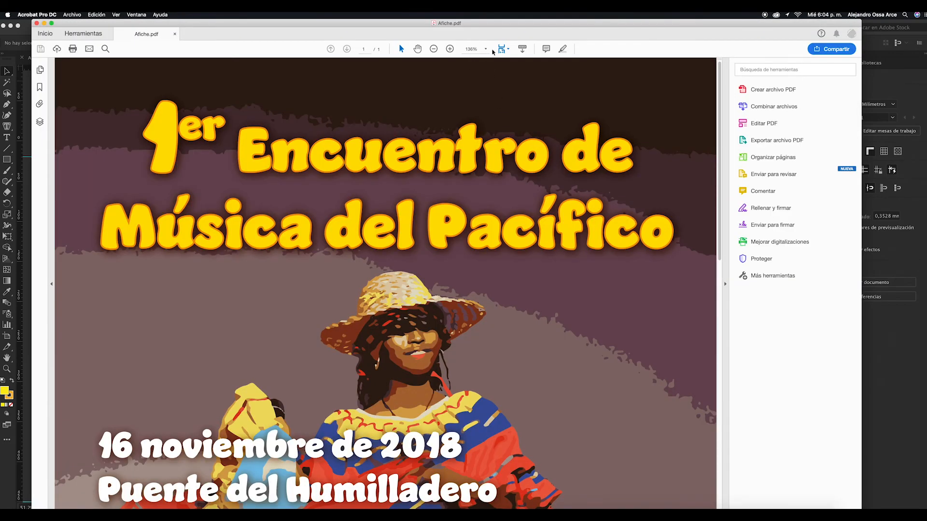
click(507, 50)
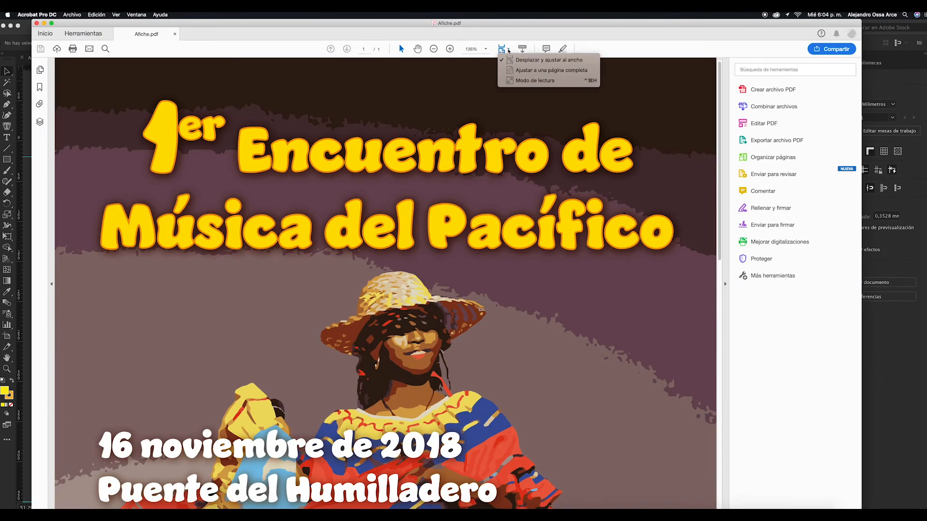
click(528, 71)
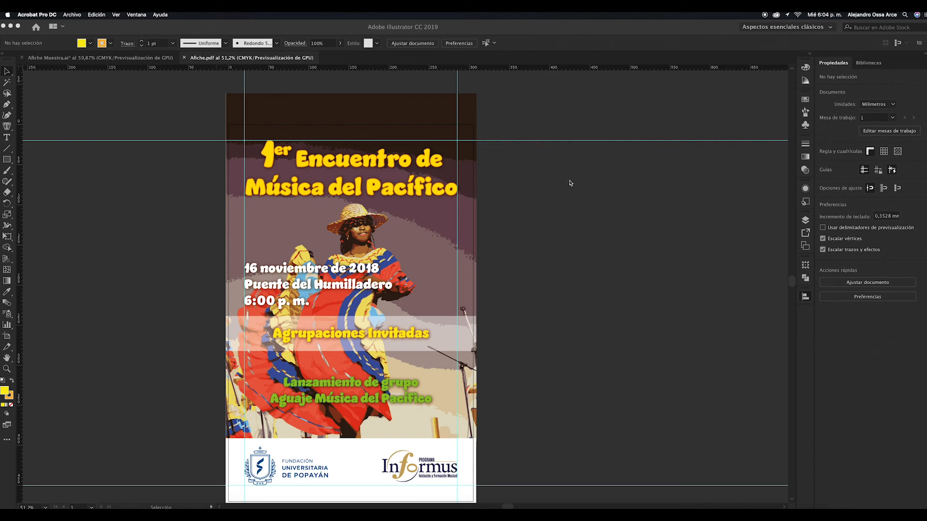
- Return to Illustrator and convert the title "1er Encuentro de Música del Pacífico" to outlines
scroll(261, 74, left, 1)
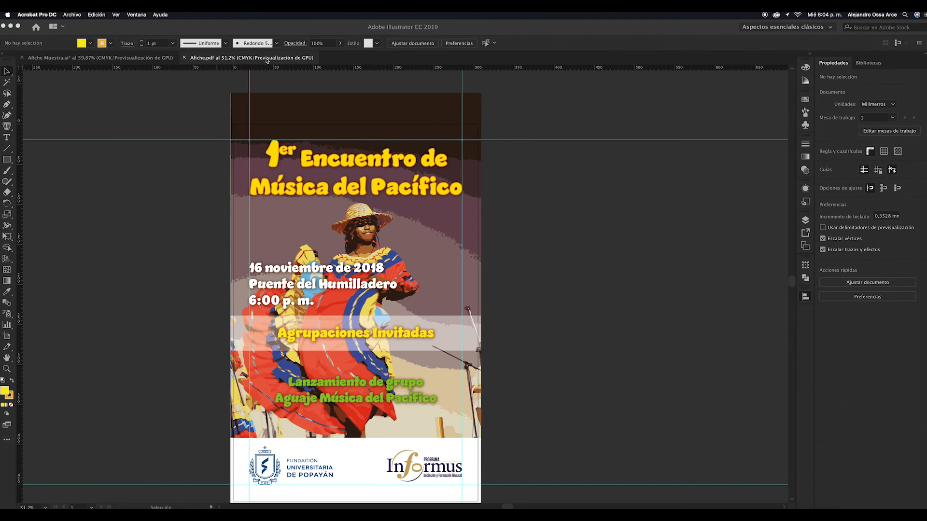
click(237, 61)
click(372, 166)
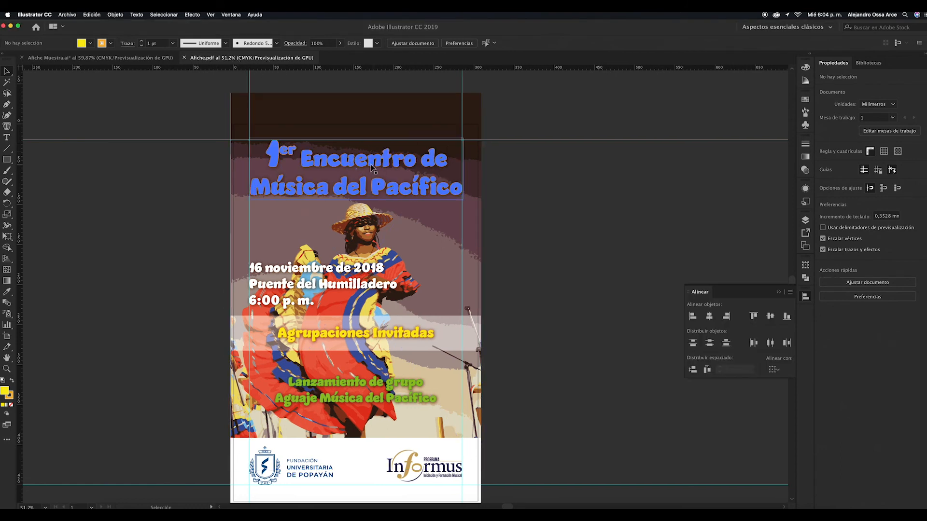
click(512, 178)
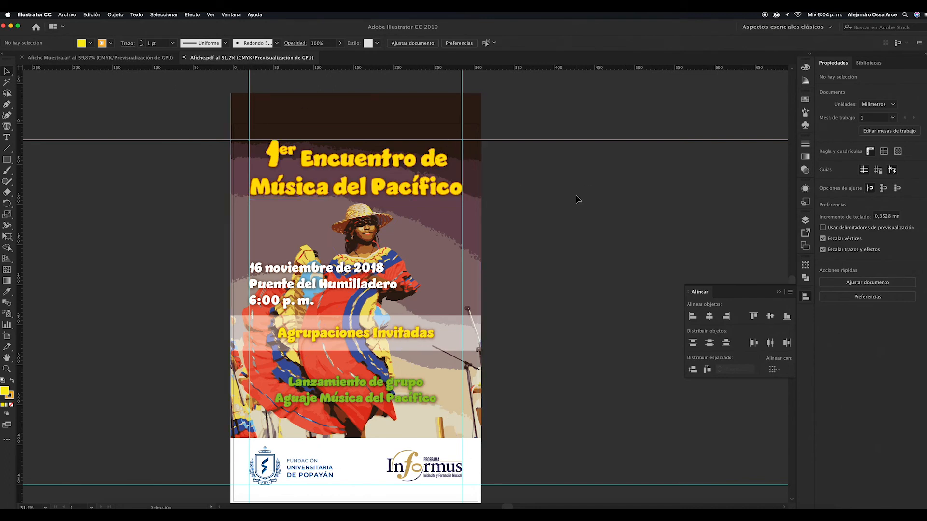
click(363, 166)
click(406, 192)
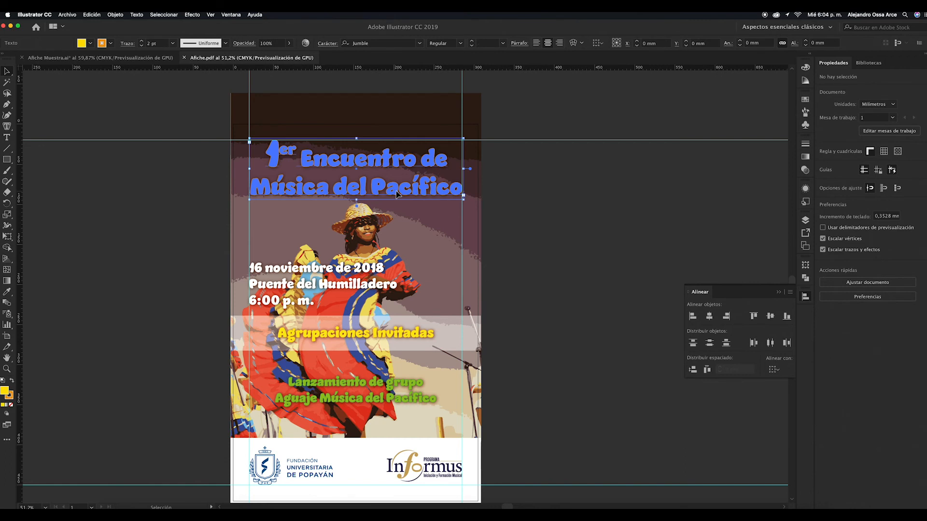
click(470, 195)
click(393, 188)
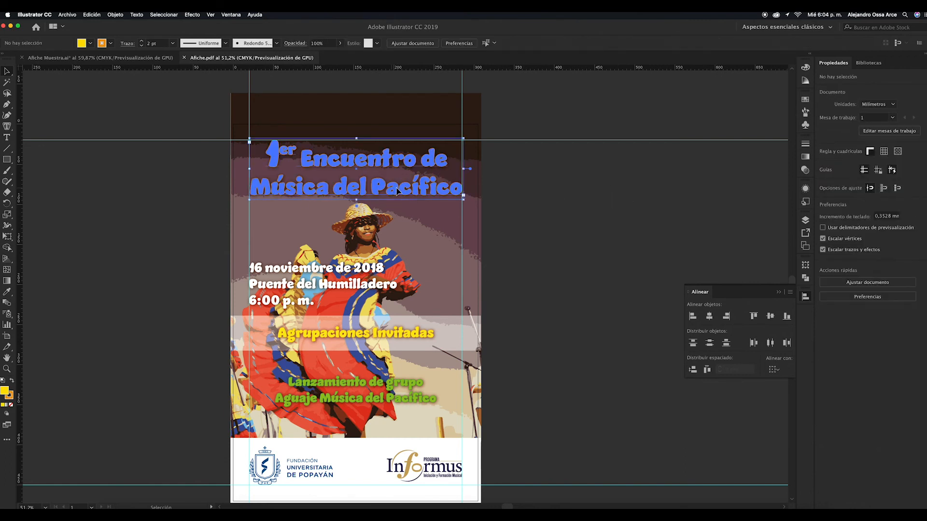
right_click(395, 189)
click(481, 238)
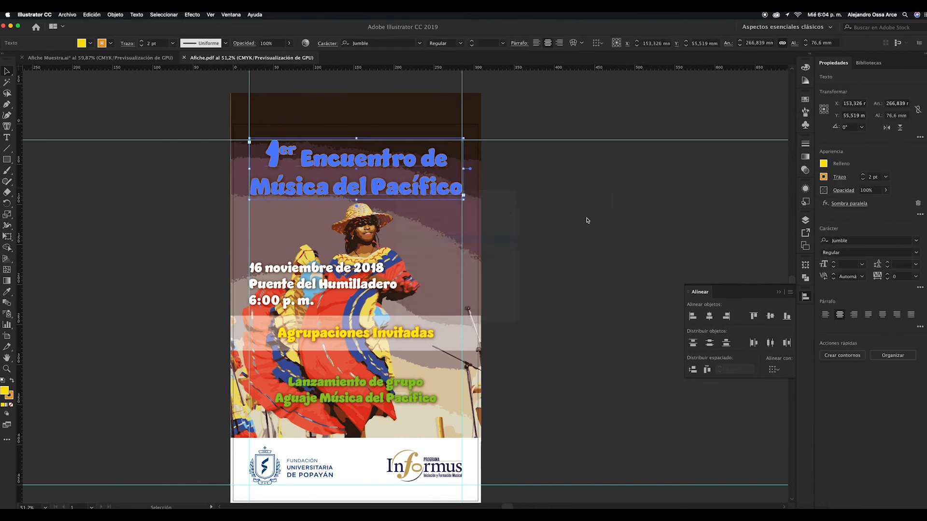
click(587, 220)
- Convert the date and venue text, "Agrupaciones Invitadas" and the green "Lanzamiento de grupo" text to outlines
click(345, 273)
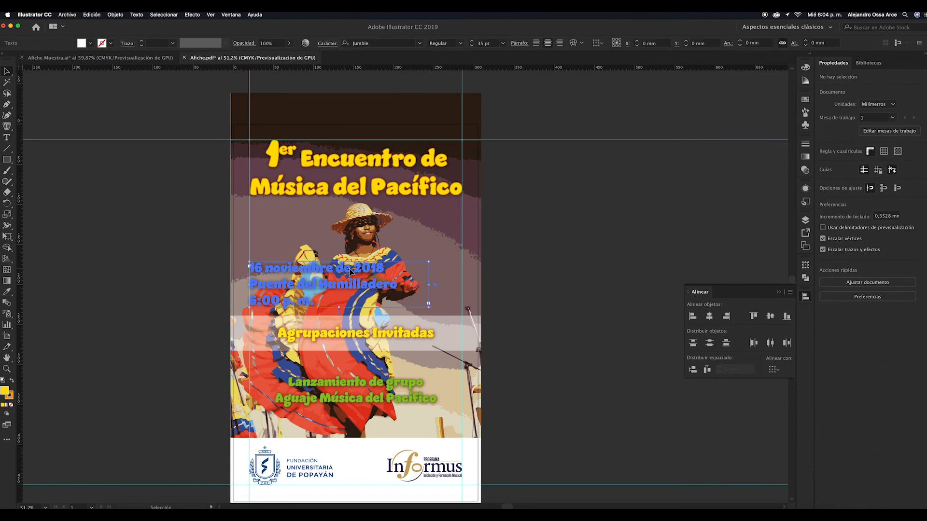
right_click(343, 273)
click(371, 322)
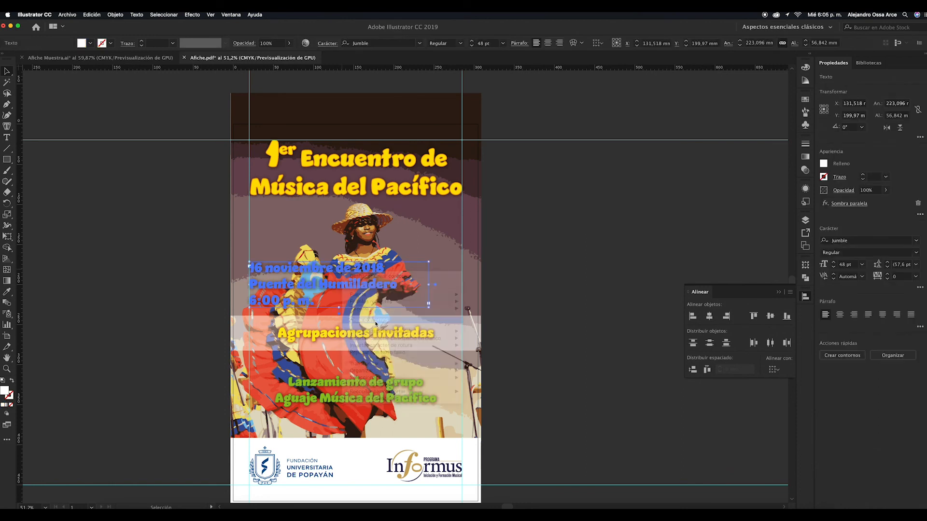
click(364, 346)
right_click(395, 338)
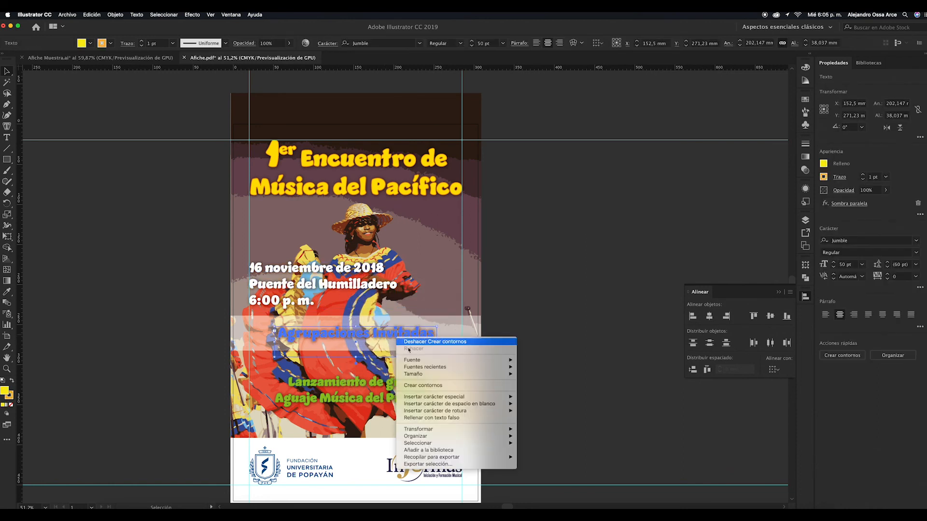
click(431, 386)
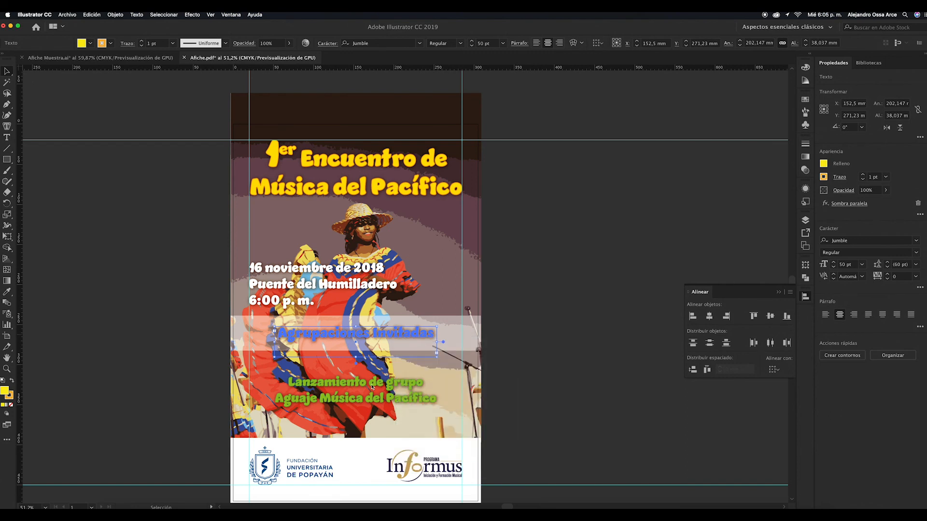
click(370, 387)
click(605, 349)
- Draw a 305 × 470 mm rectangle covering the artboard without the bleed, and leave it deselected
scroll(604, 349, right, 3)
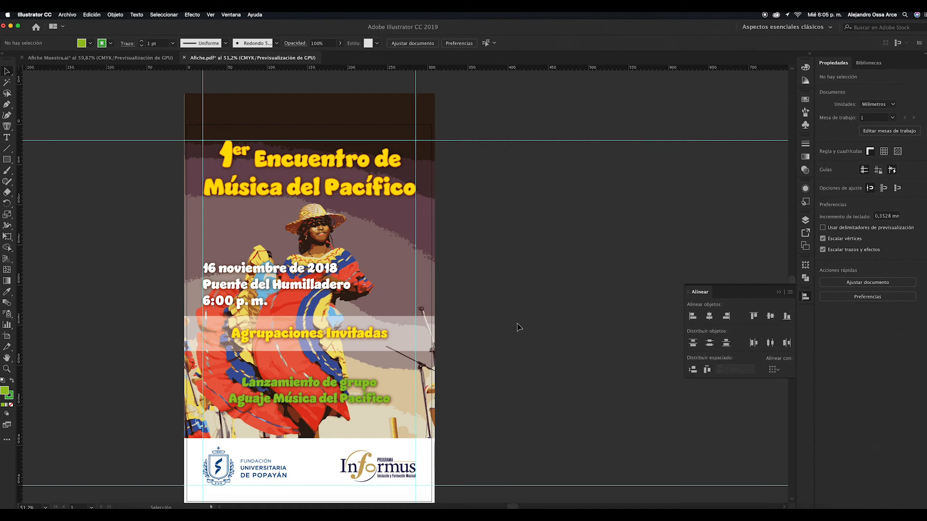
key(m)
mouse_move(187, 125)
mouse_down()
mouse_move(276, 305)
mouse_move(349, 406)
mouse_move(422, 480)
mouse_move(429, 502)
mouse_move(429, 475)
mouse_up()
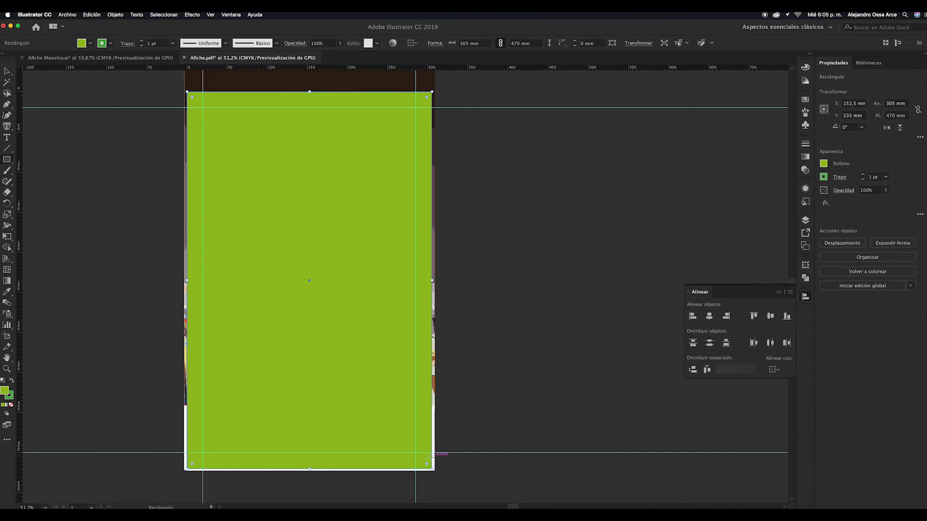
click(7, 72)
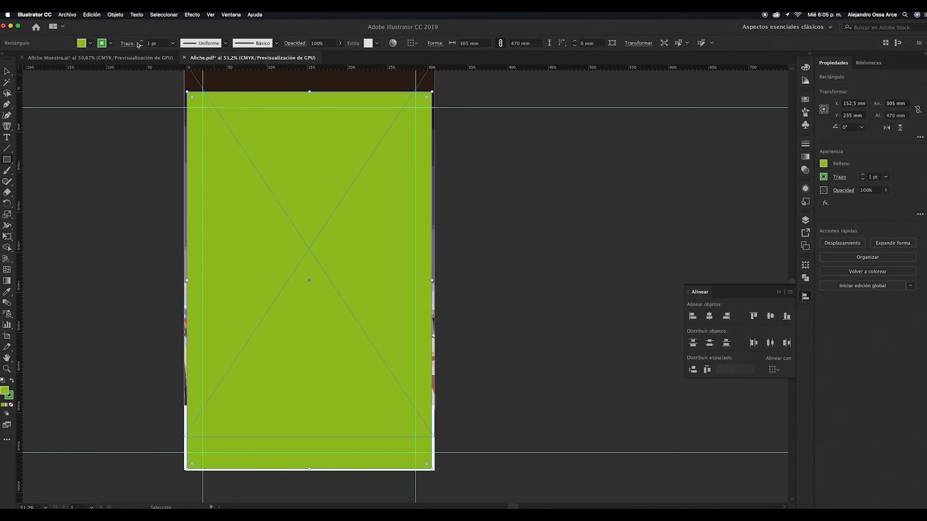
click(480, 173)
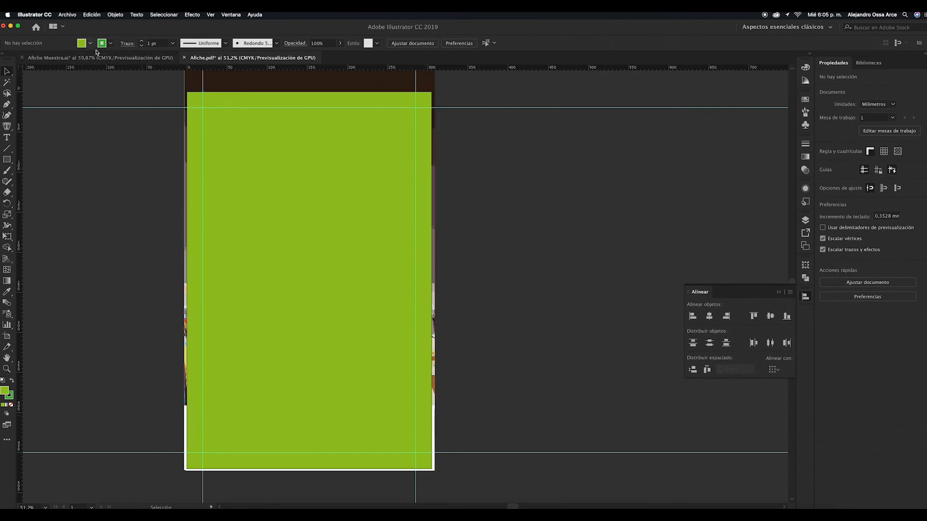
- Select all the poster artwork together with the green rectangle and create a clipping mask that trims it to the artboard
key(super+minus)
key(super+minus)
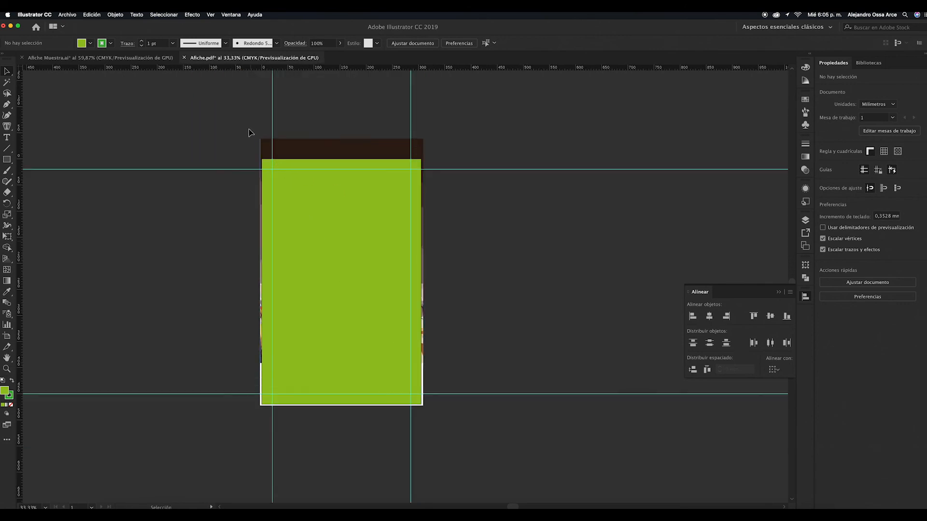
drag(245, 127, 491, 356)
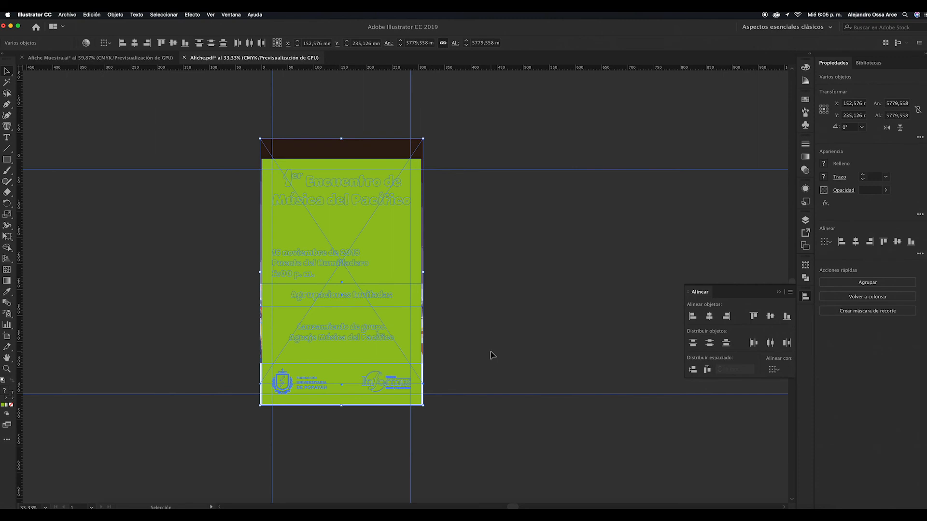
key(Delete)
drag(230, 112, 450, 418)
right_click(386, 235)
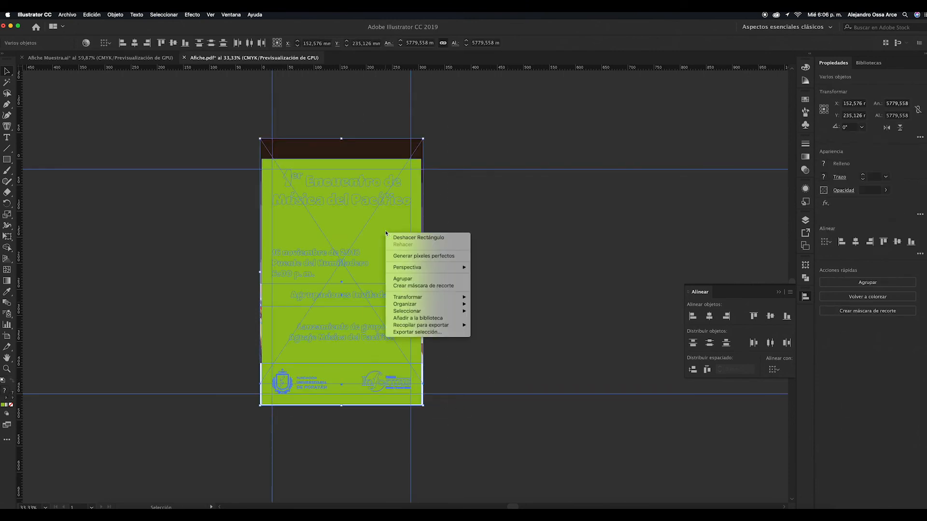
click(441, 286)
click(484, 265)
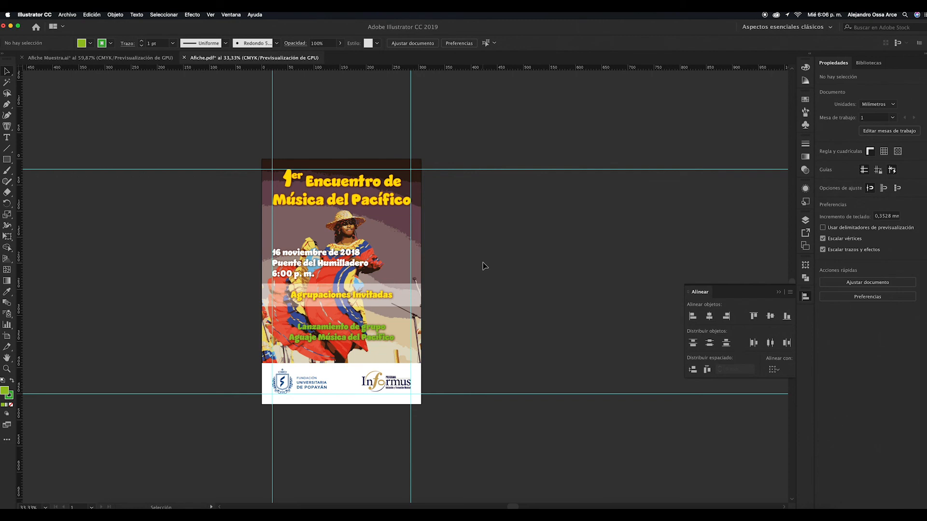
- Save the trimmed poster to Afiche.pdf, review it in Acrobat as a complete page, and close the PDF
key(a)
key(super+s)
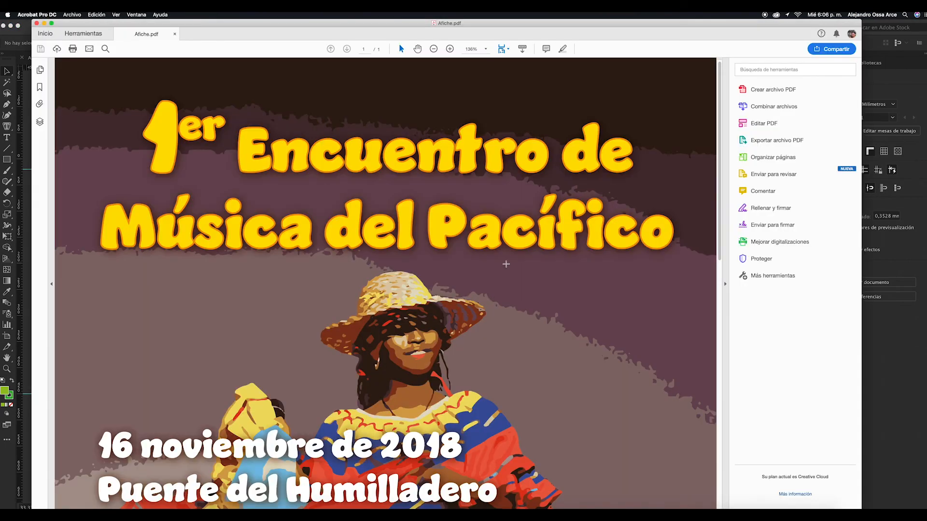
scroll(534, 265, down, 15)
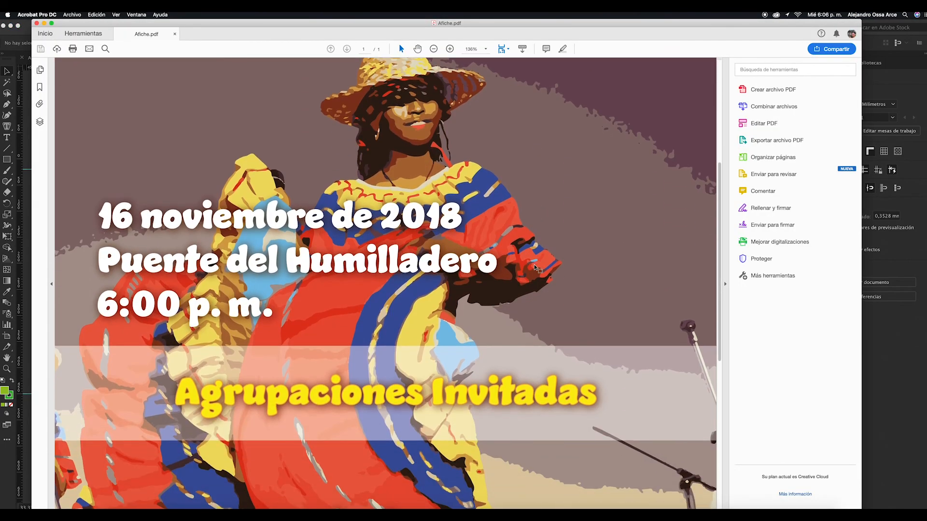
scroll(534, 265, up, 15)
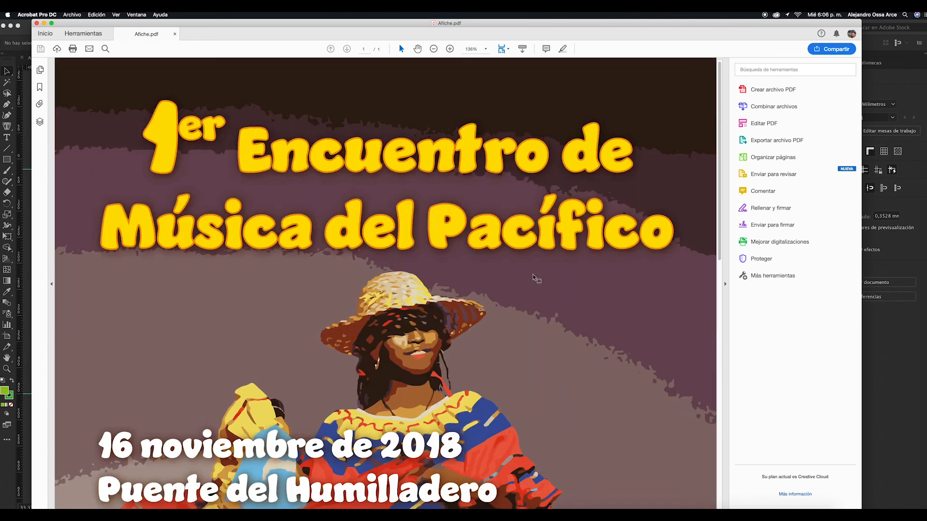
click(508, 49)
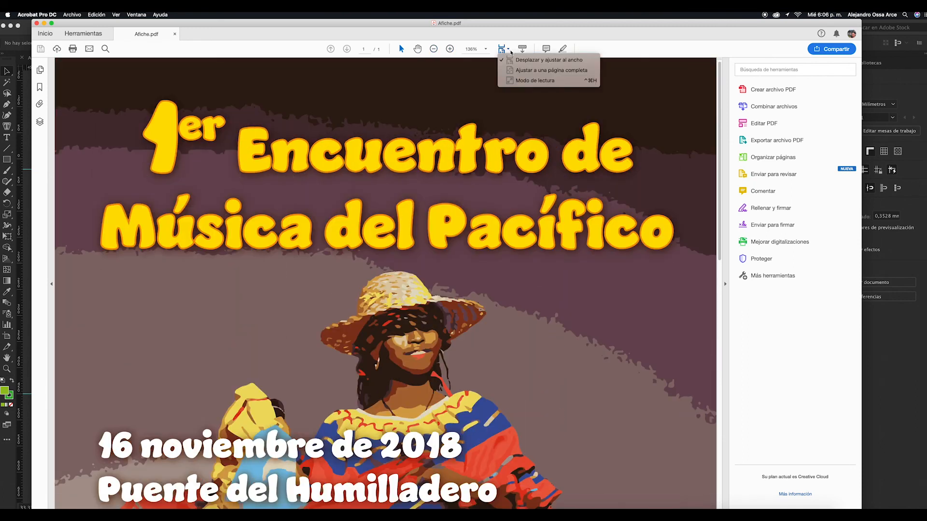
click(527, 70)
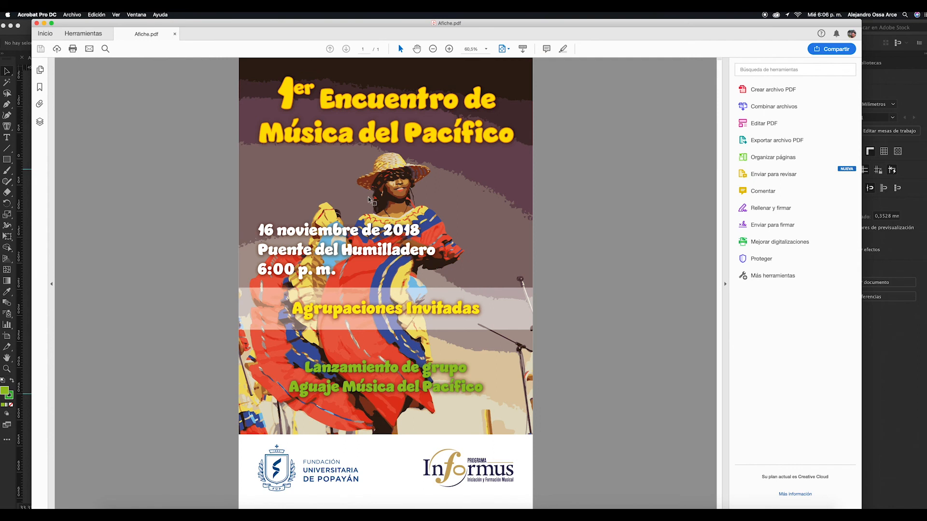
click(174, 34)
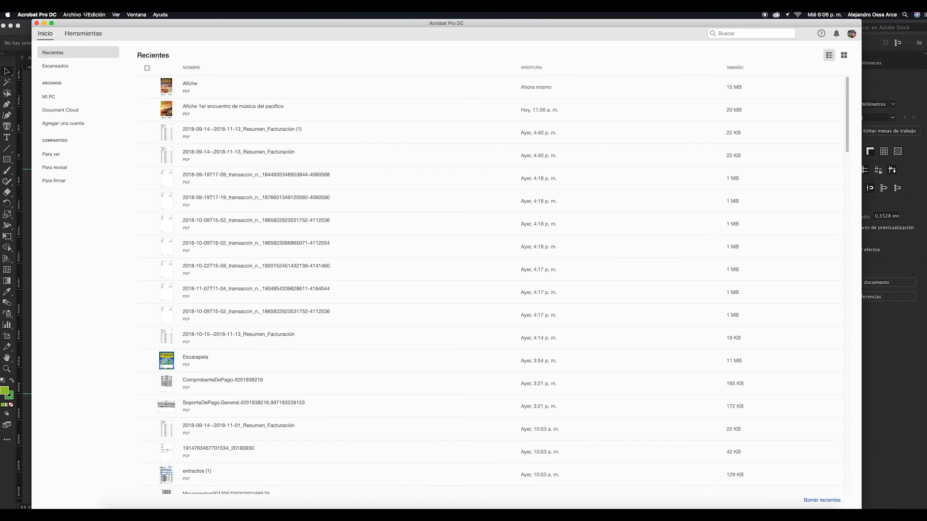
- Switch to Finder and open the Fundamentos de Diseño Gráfico folder inside UNIVIDA's Semestre I 2018 folder
click(553, 286)
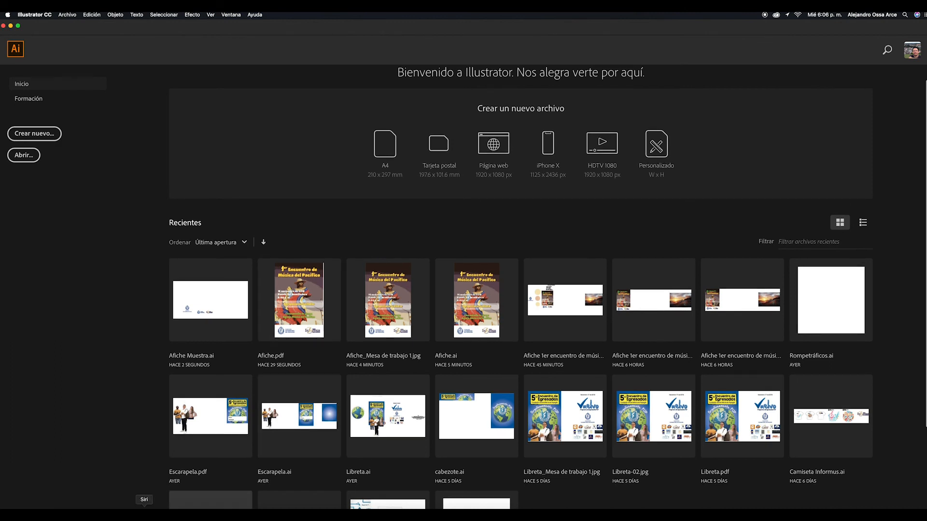
click(120, 513)
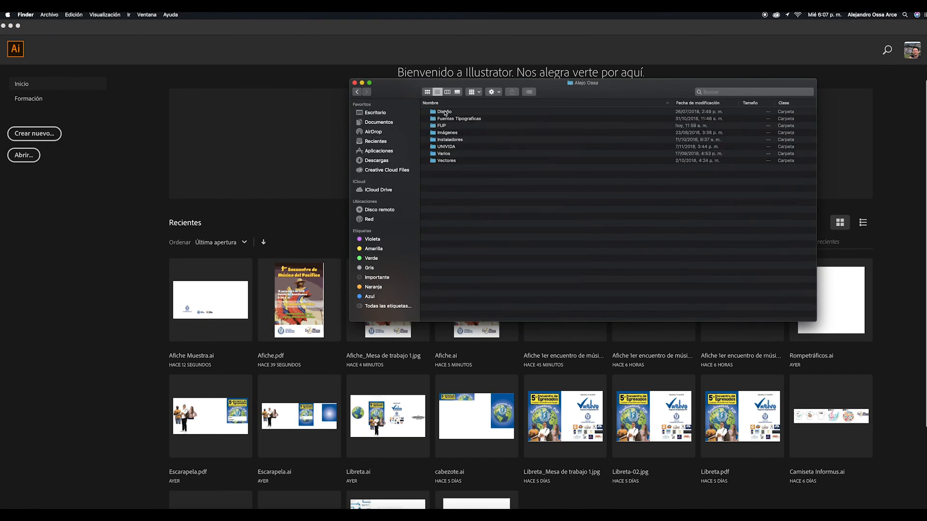
click(442, 148)
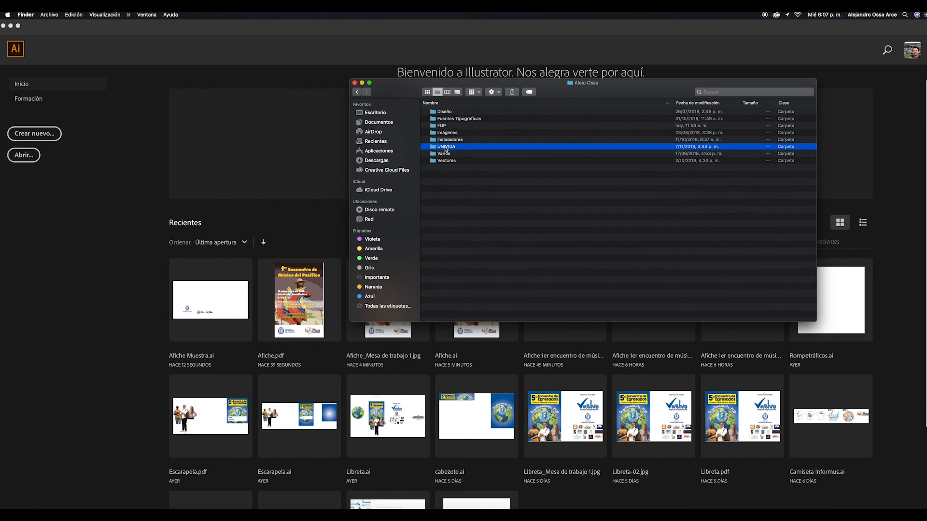
double_click(445, 147)
double_click(454, 119)
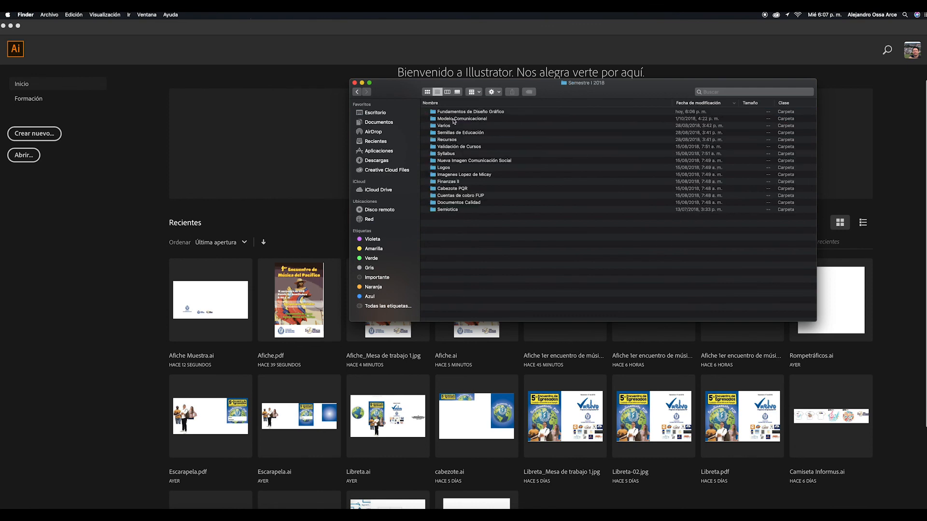
double_click(466, 112)
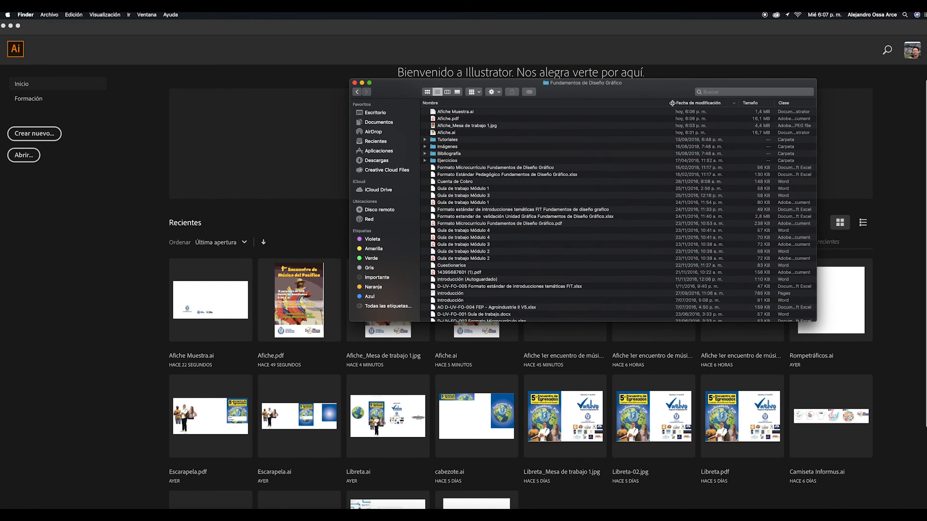
- Check the size of the exported Afiche.pdf, and preview Afiche_Mesa de trabajo 1.jpg with Quick Look
click(447, 119)
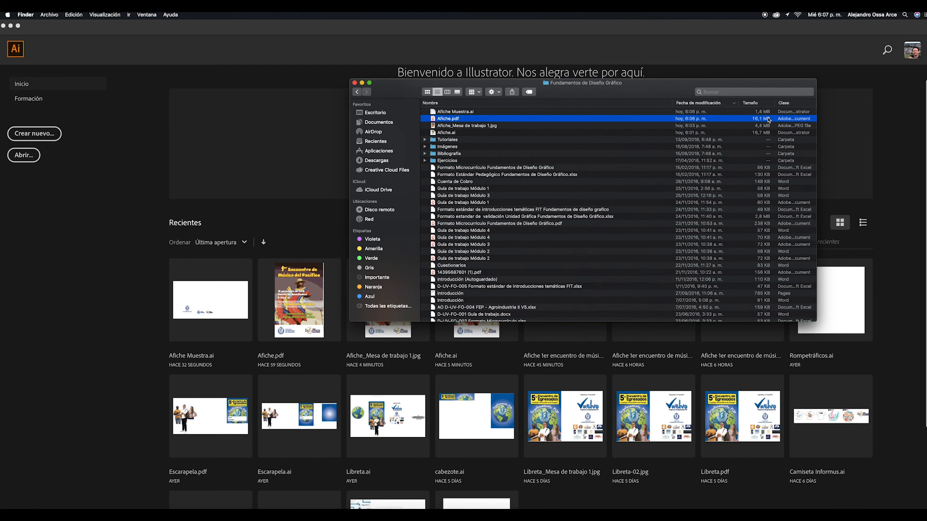
scroll(558, 122, down, 1)
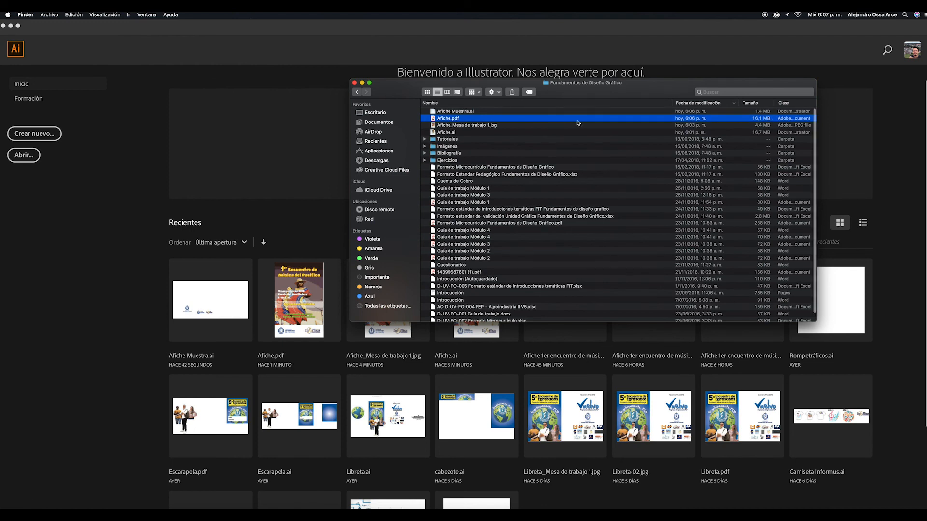
click(480, 127)
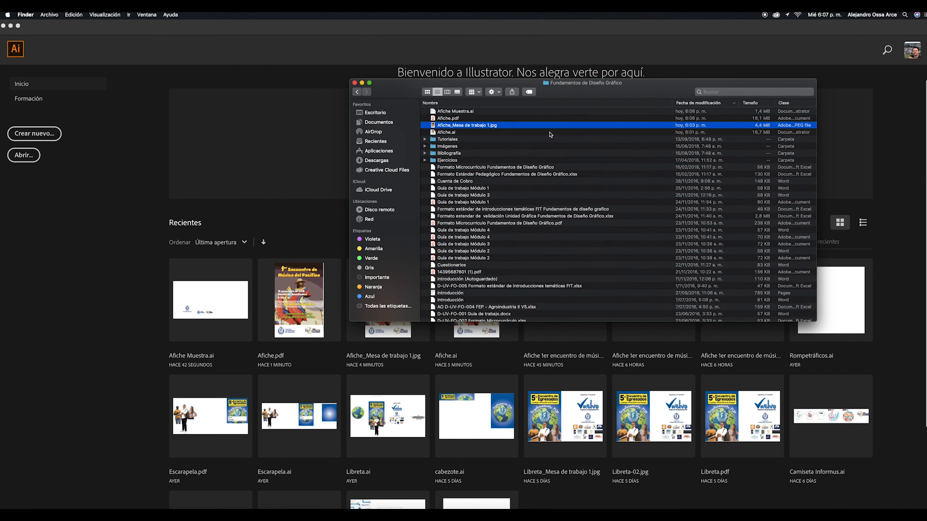
key(space)
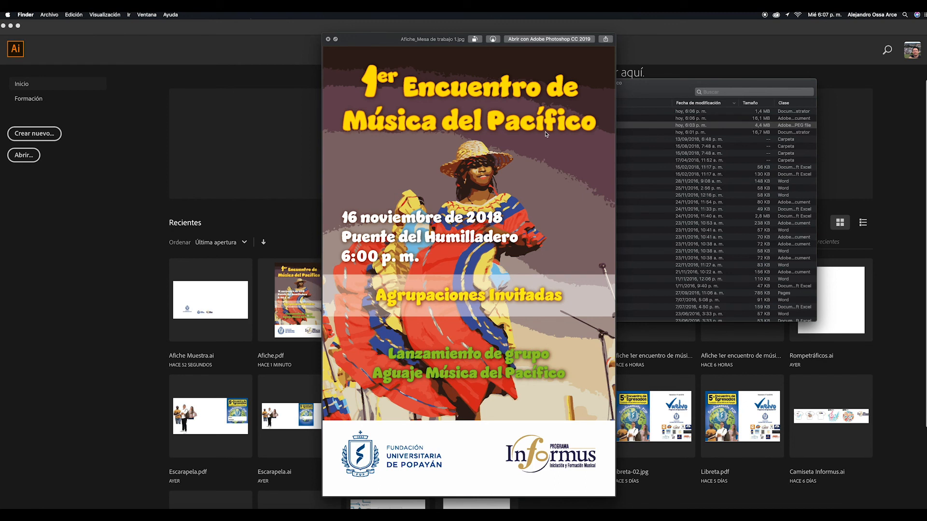
drag(373, 41, 342, 26)
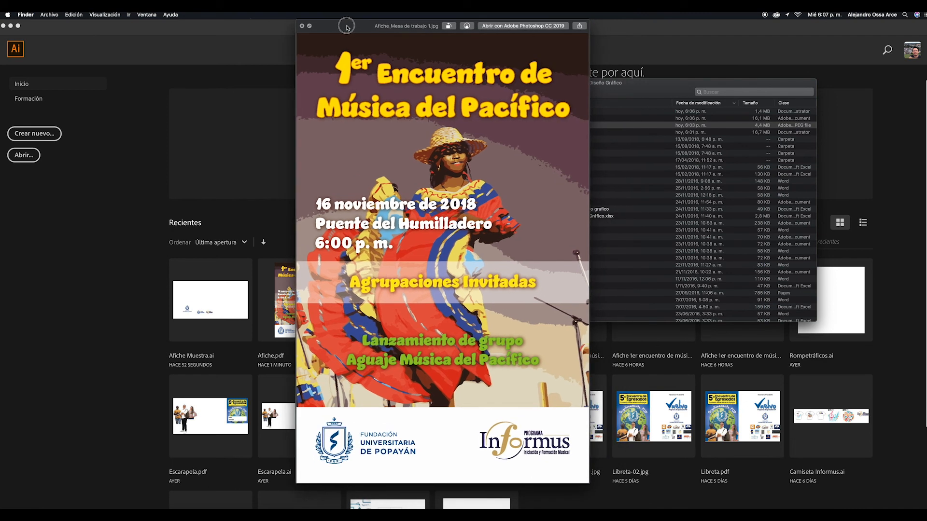
drag(352, 28, 414, 30)
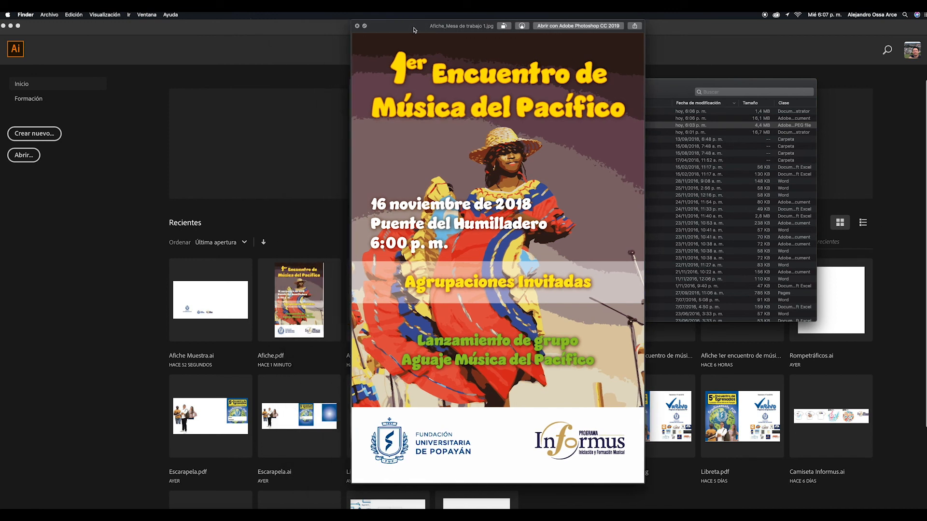